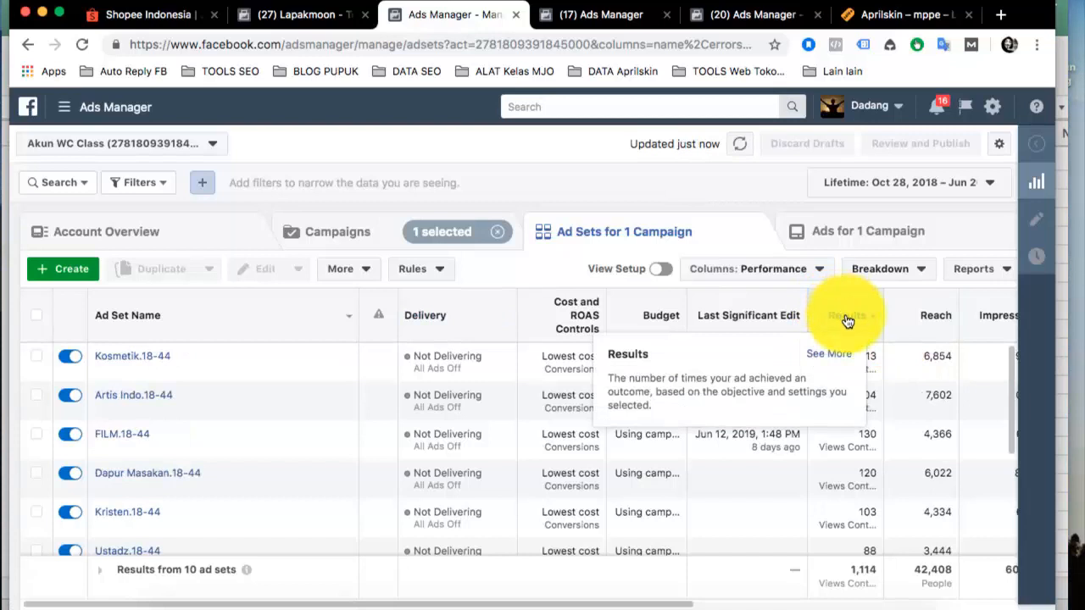
Step: Select the five ad sets with the most results: Kosmetik, Artis Indo, FILM, Dapur Masakan and Kristen, all 18-44
click(38, 358)
click(38, 396)
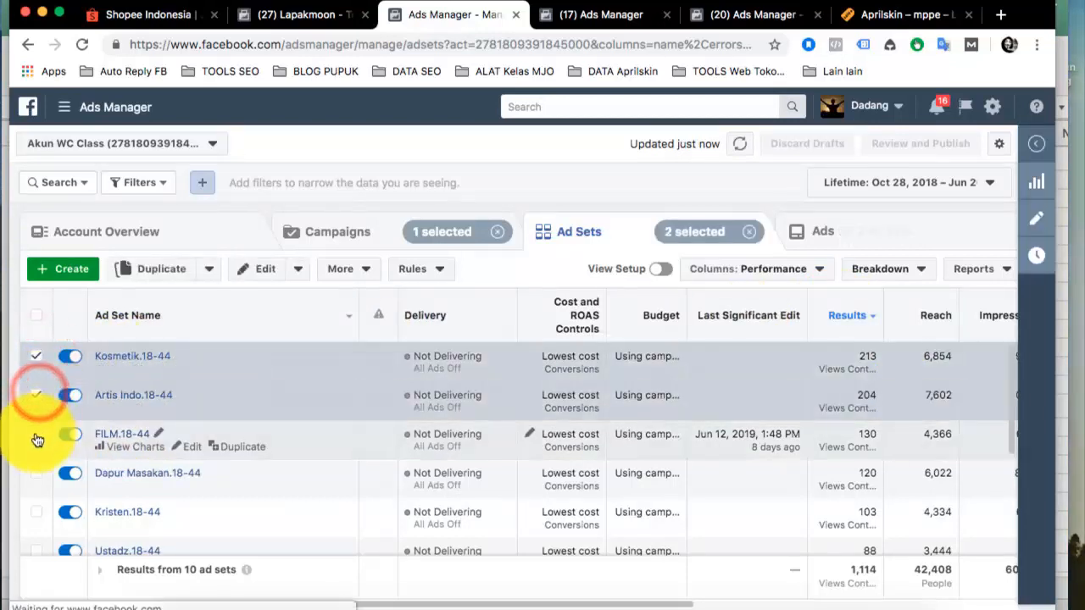
click(37, 435)
click(36, 473)
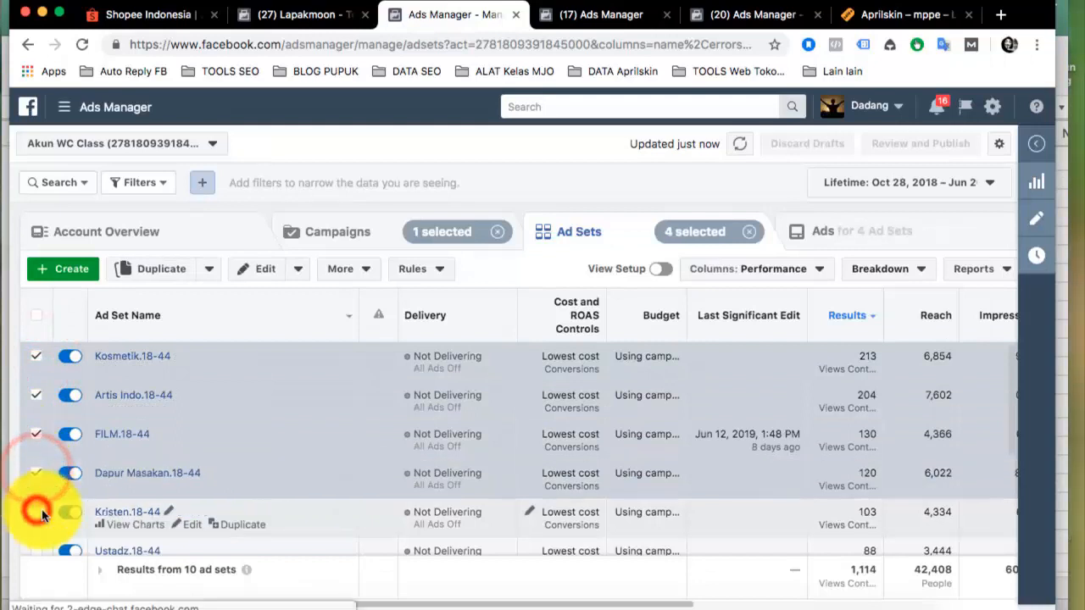
click(37, 512)
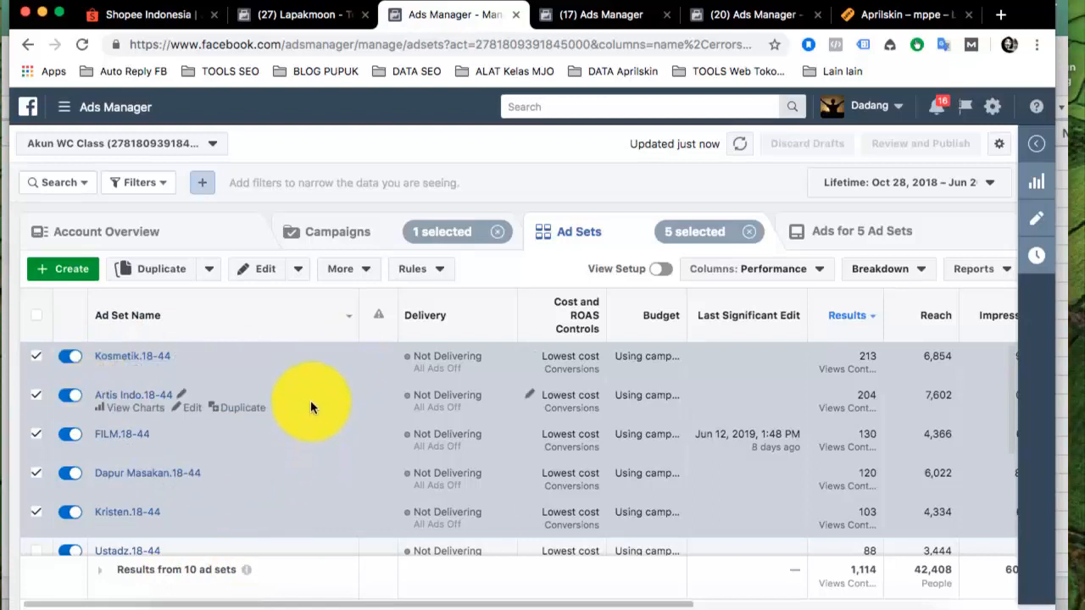
scroll(202, 434, down, 3)
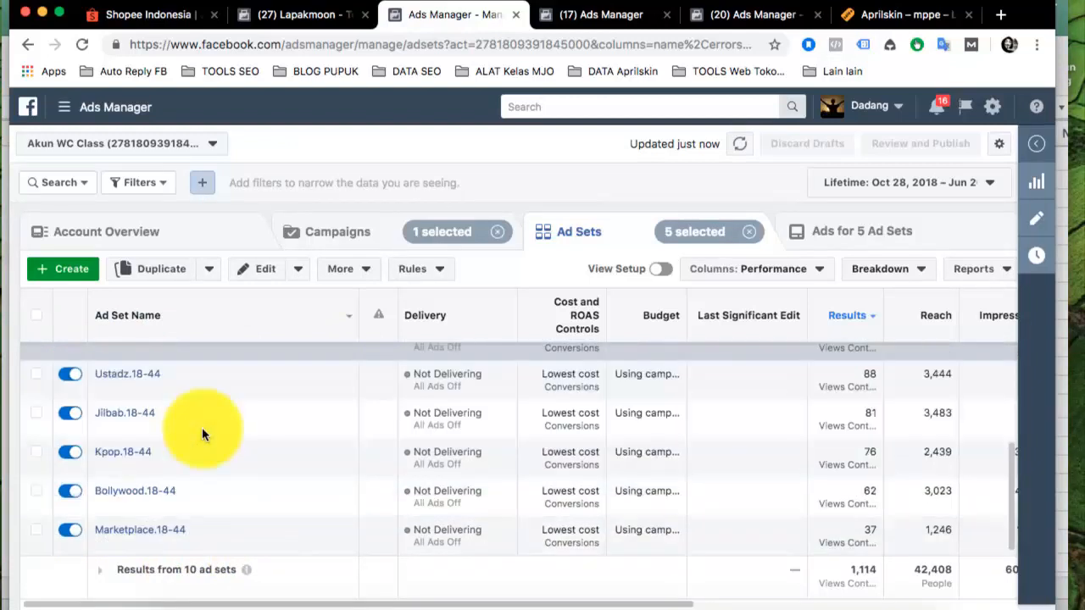
scroll(202, 428, up, 3)
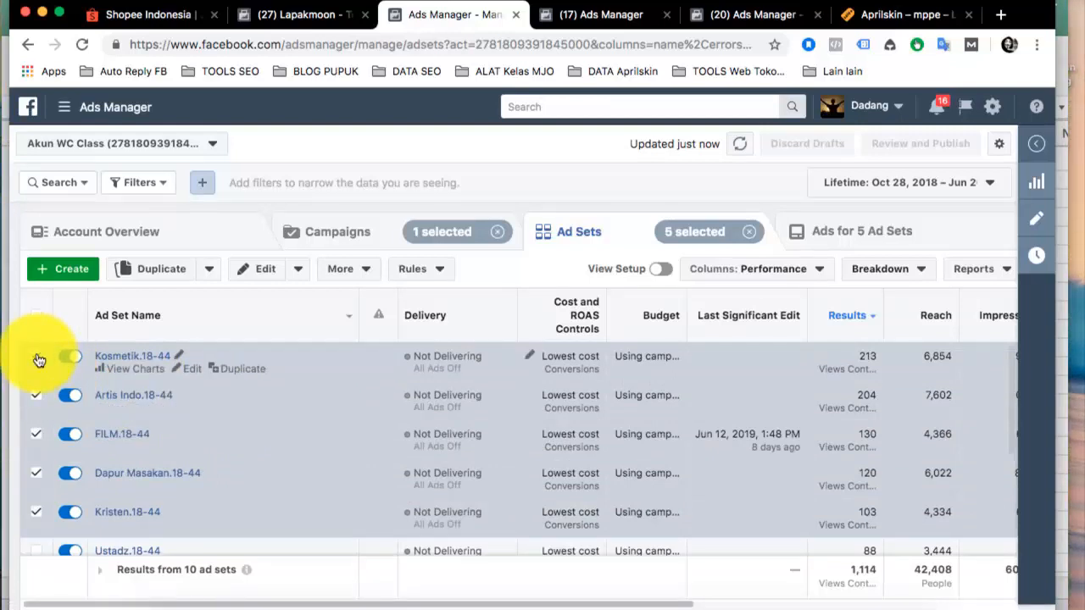
scroll(55, 453, down, 3)
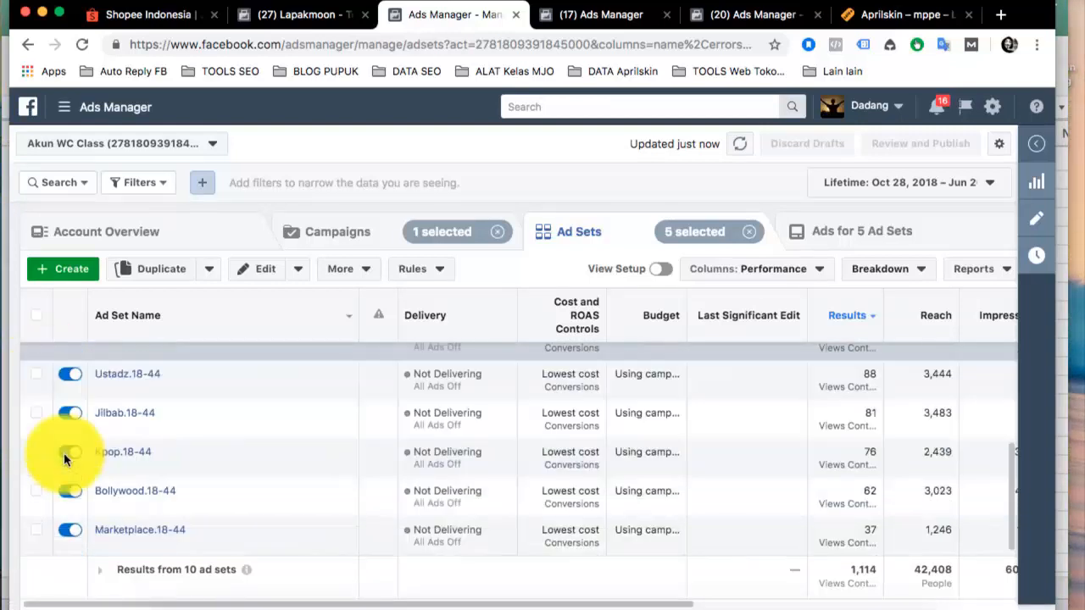
scroll(63, 453, up, 3)
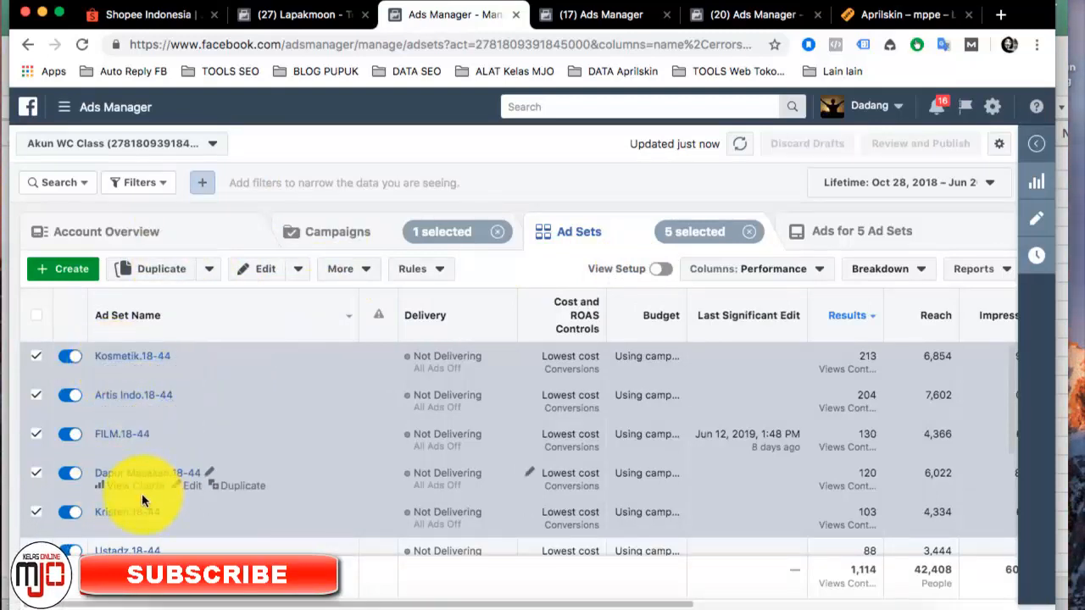
Step: Start duplicating the selected ad sets into a new campaign named "SCALING - Winning Adset"
click(160, 268)
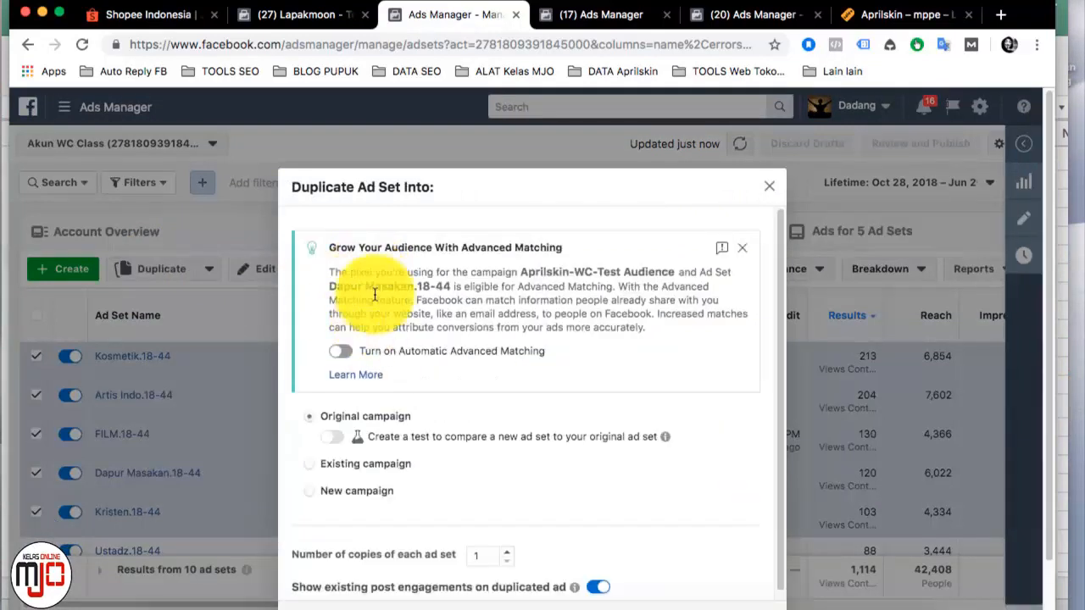
click(309, 493)
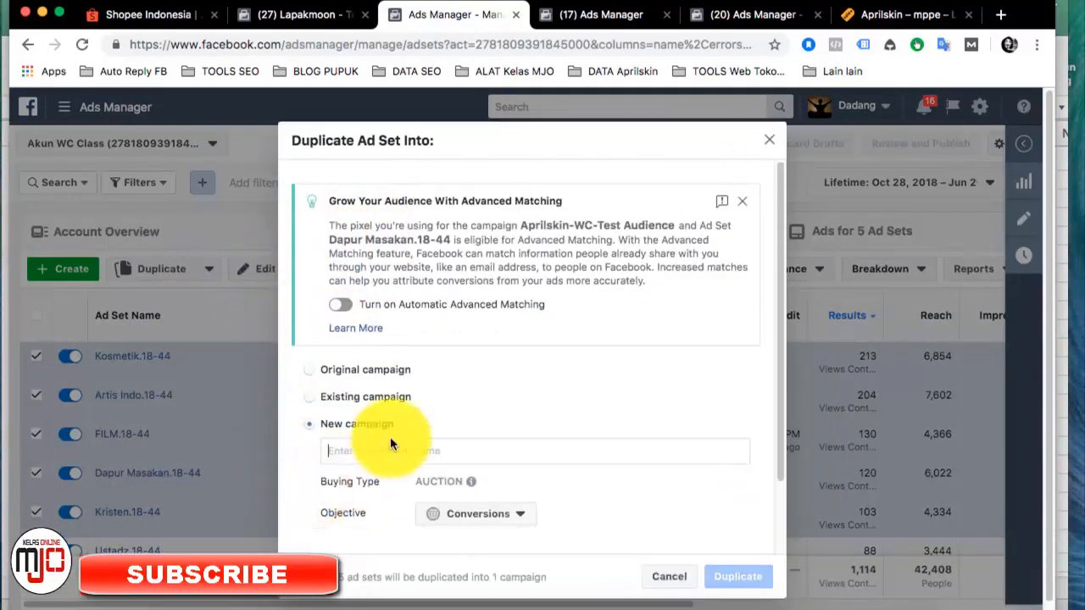
click(390, 449)
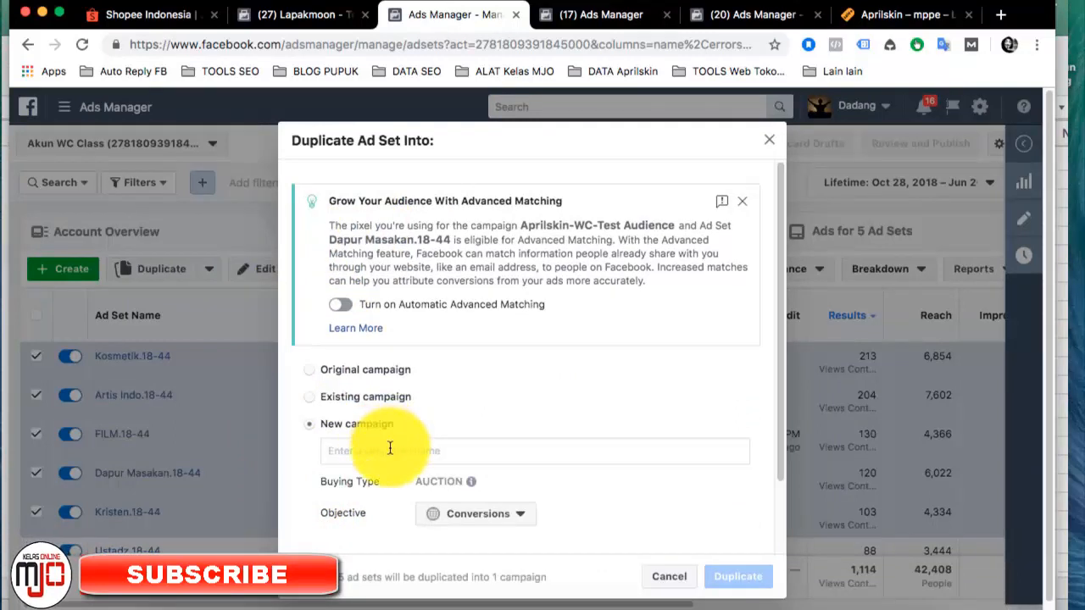
text(SCALING - )
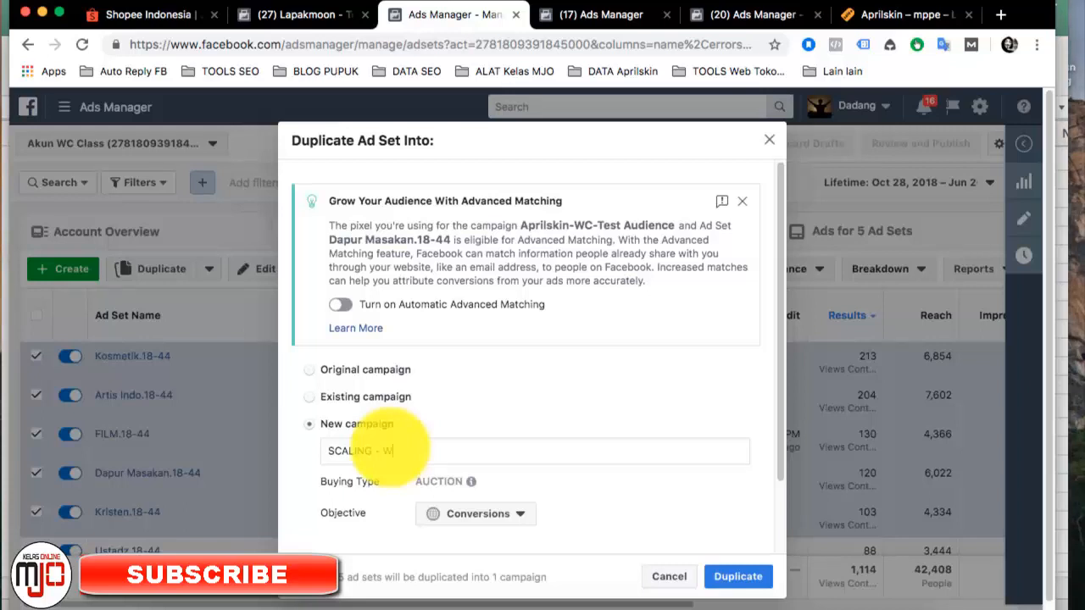
text(Winning A)
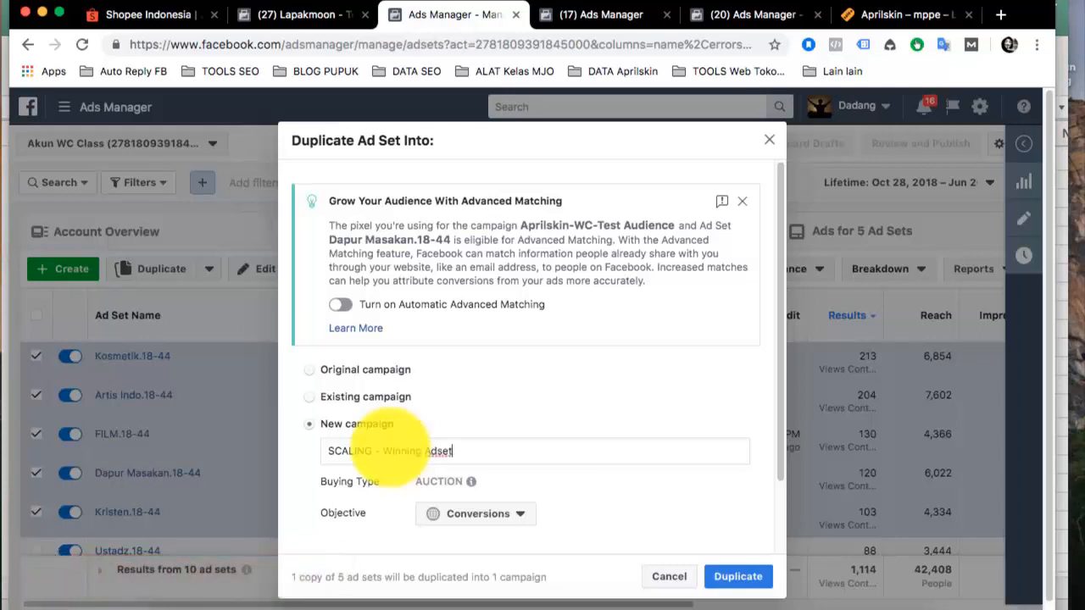
text(dset)
Step: Keep the Conversions objective with one copy of each ad set and existing post engagements shown, and run the duplication
click(517, 517)
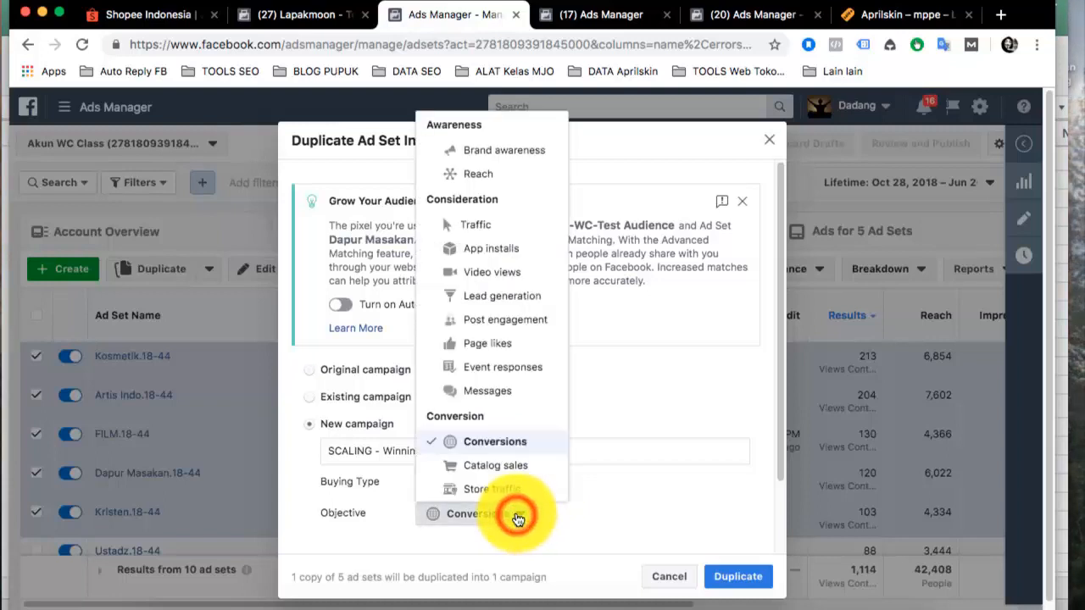
click(613, 494)
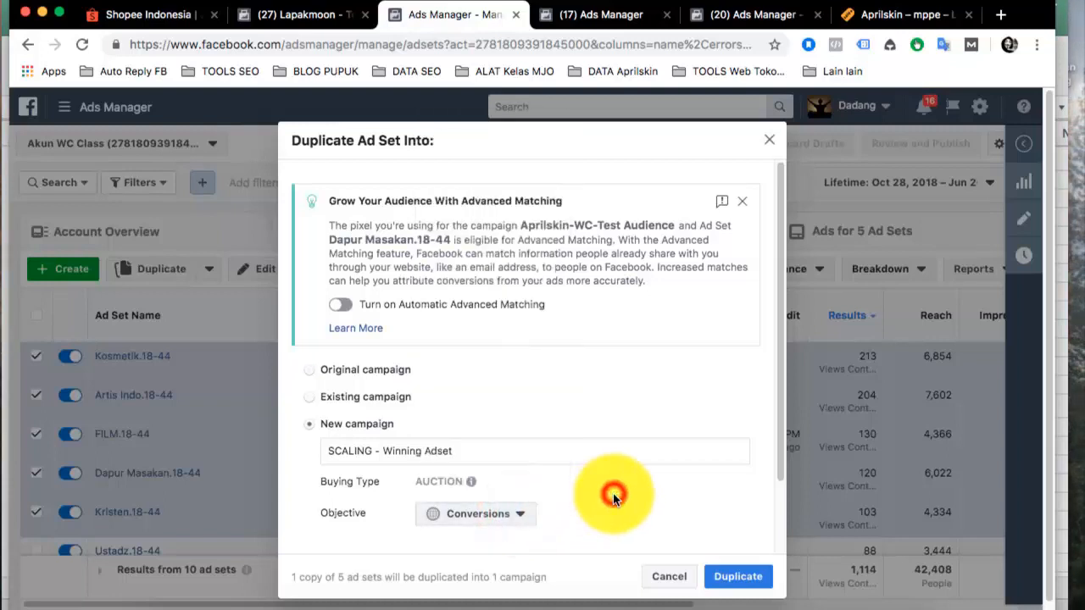
click(735, 582)
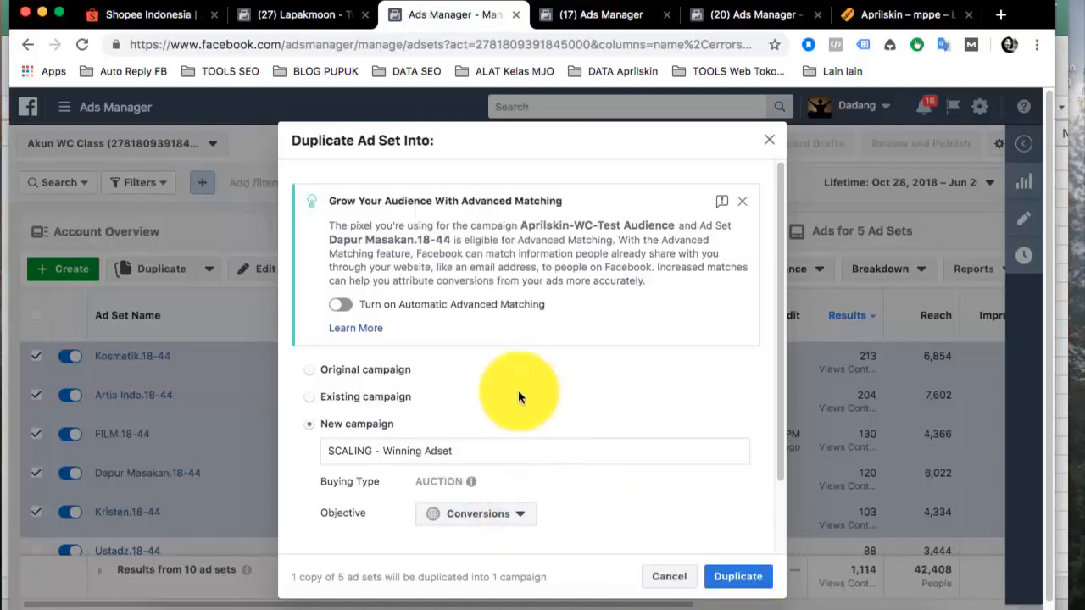
scroll(518, 390, down, 2)
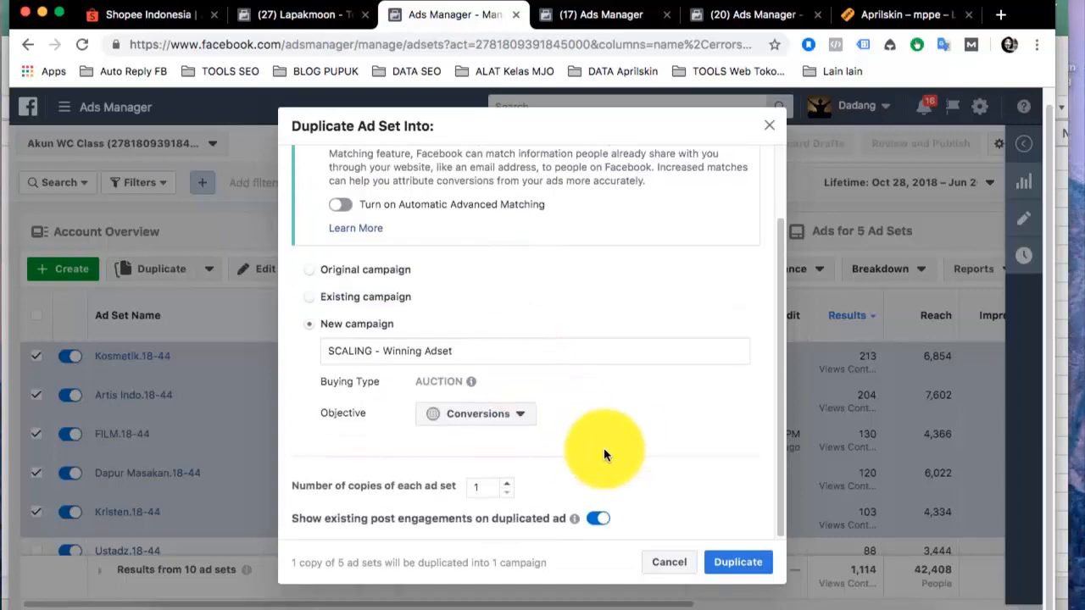
scroll(603, 444, up, 2)
scroll(603, 443, down, 2)
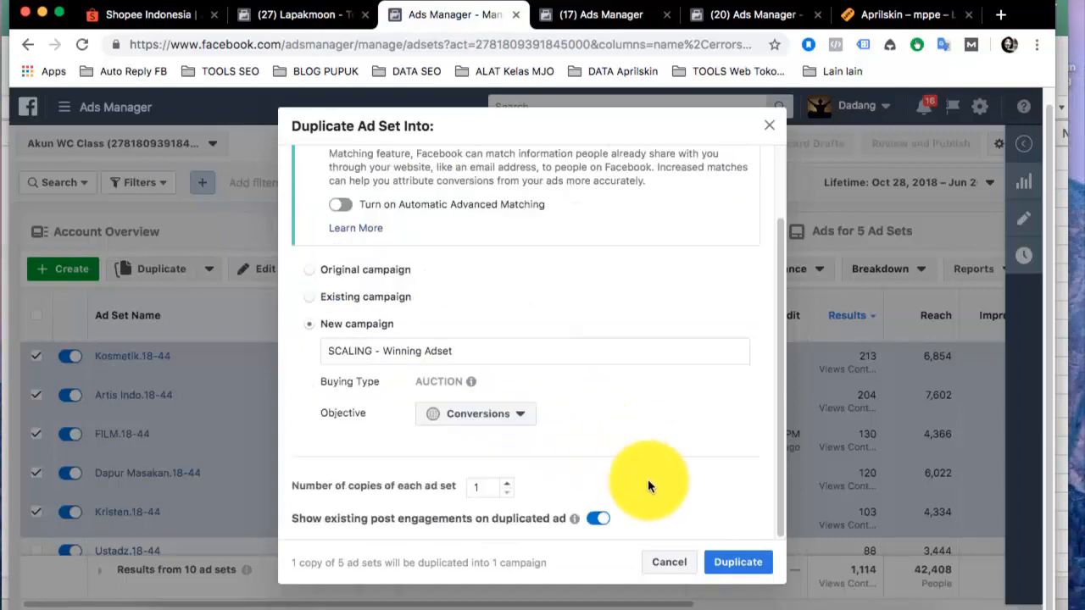
click(736, 564)
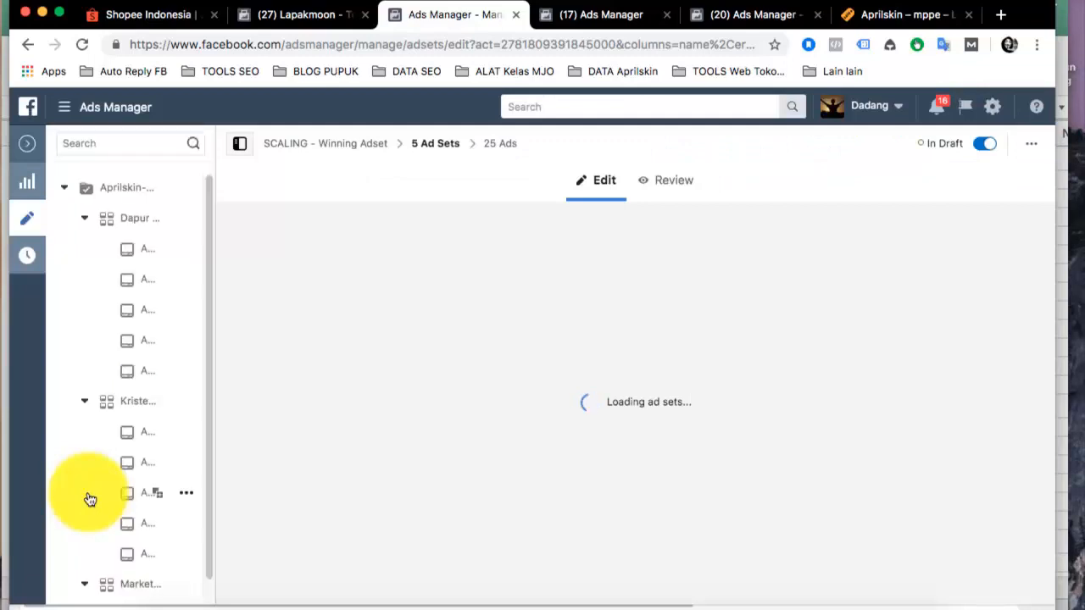
click(122, 190)
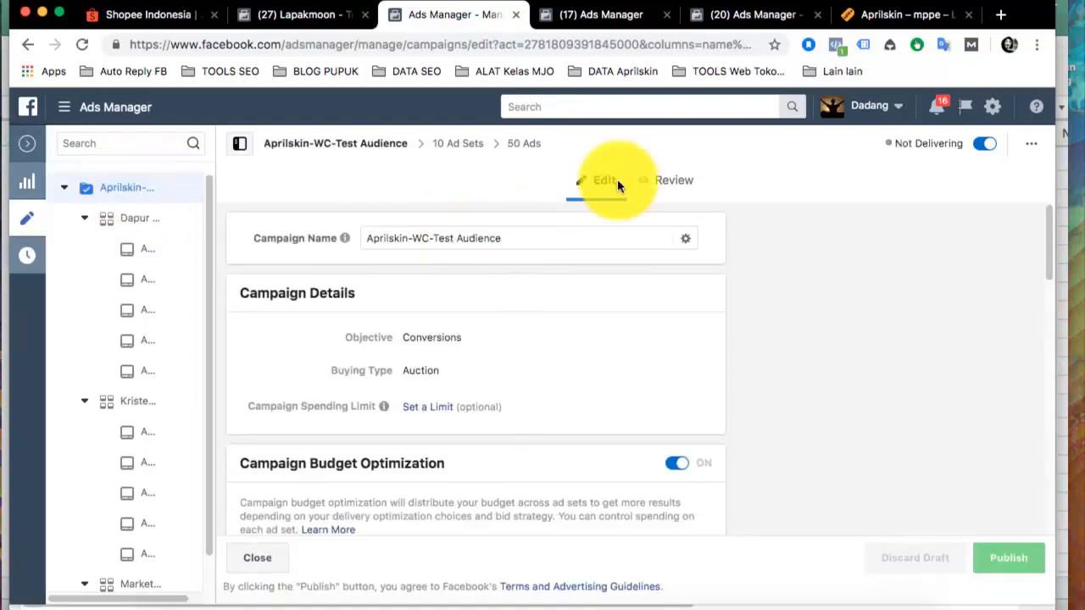
click(753, 6)
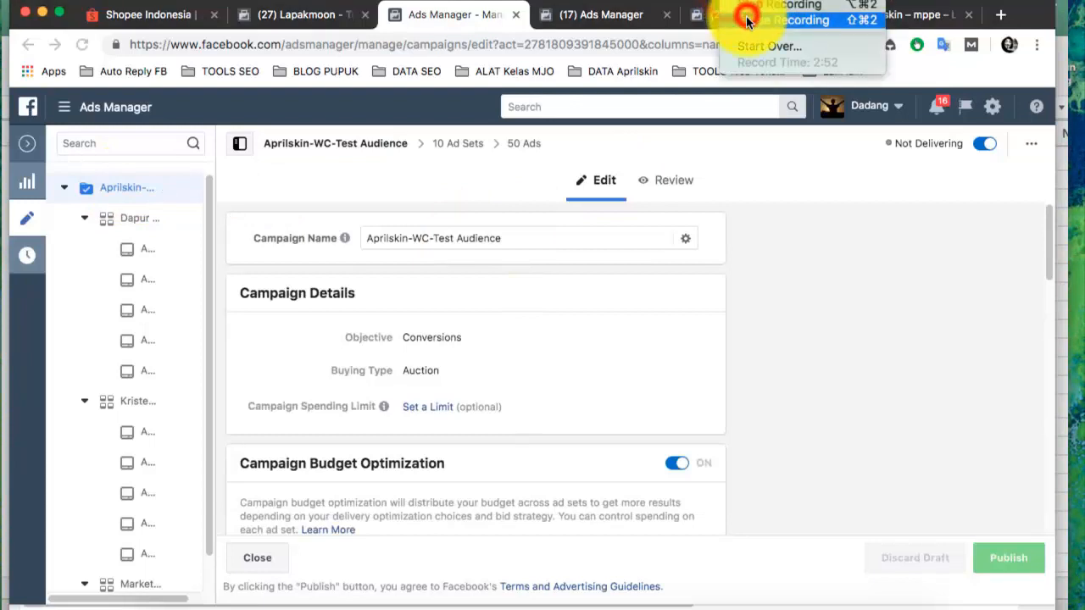
click(552, 270)
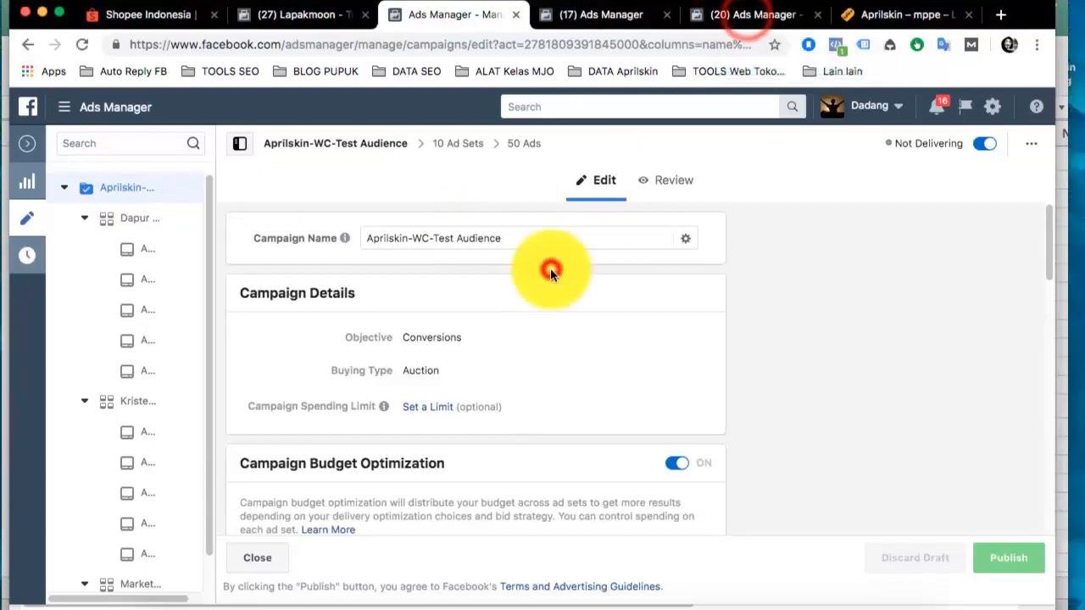
click(81, 220)
click(85, 248)
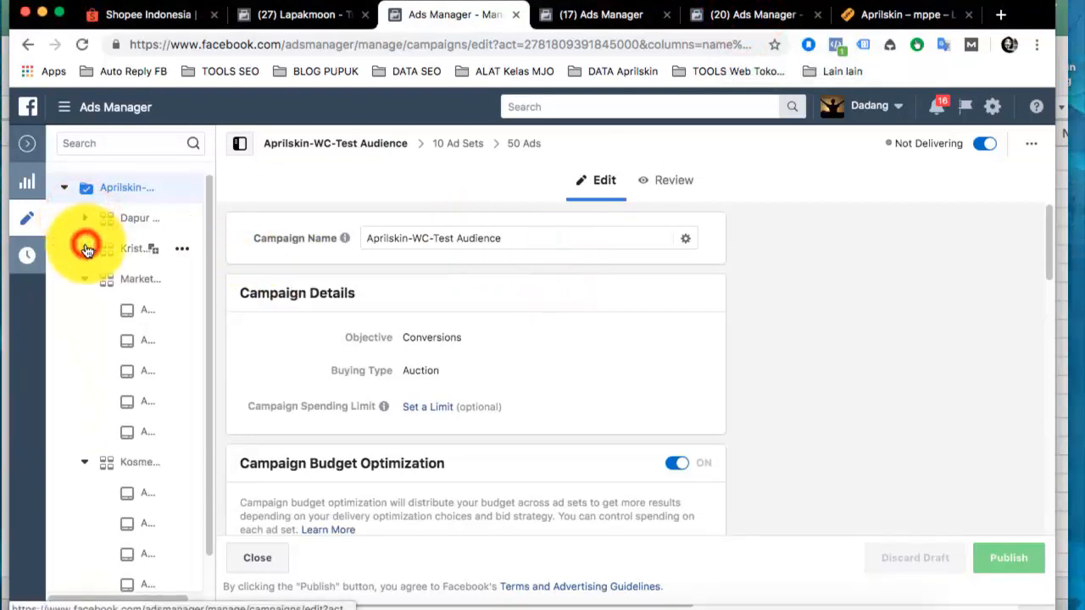
click(85, 280)
click(85, 309)
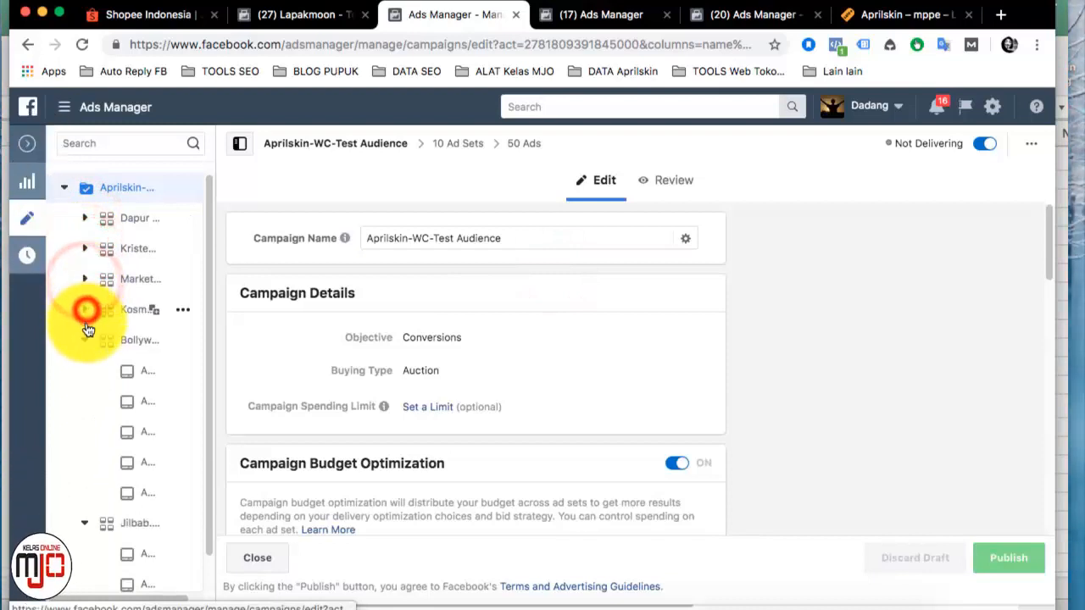
click(85, 340)
click(85, 371)
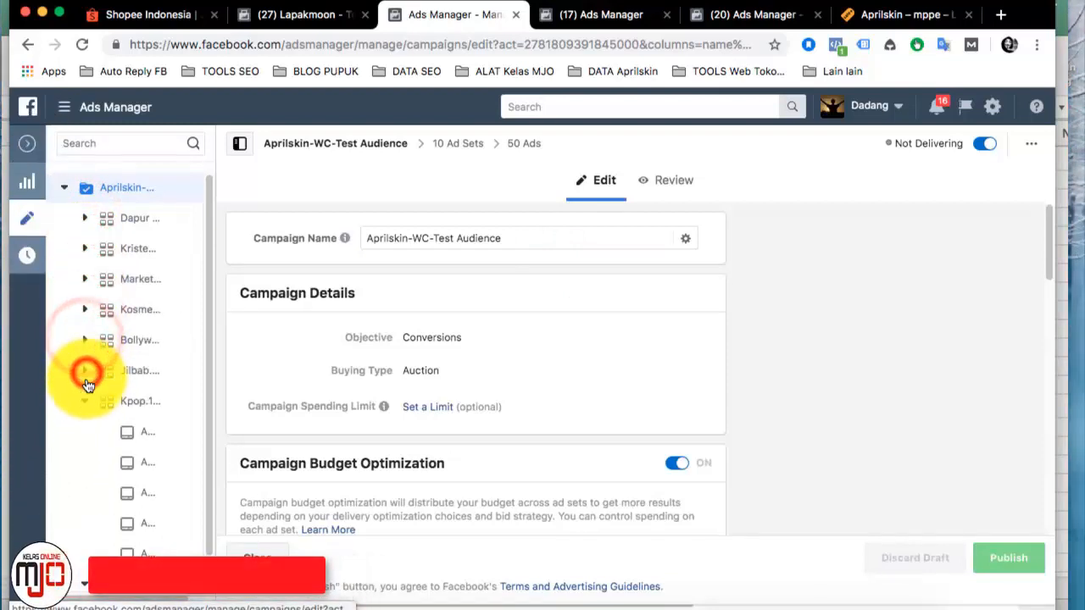
click(86, 402)
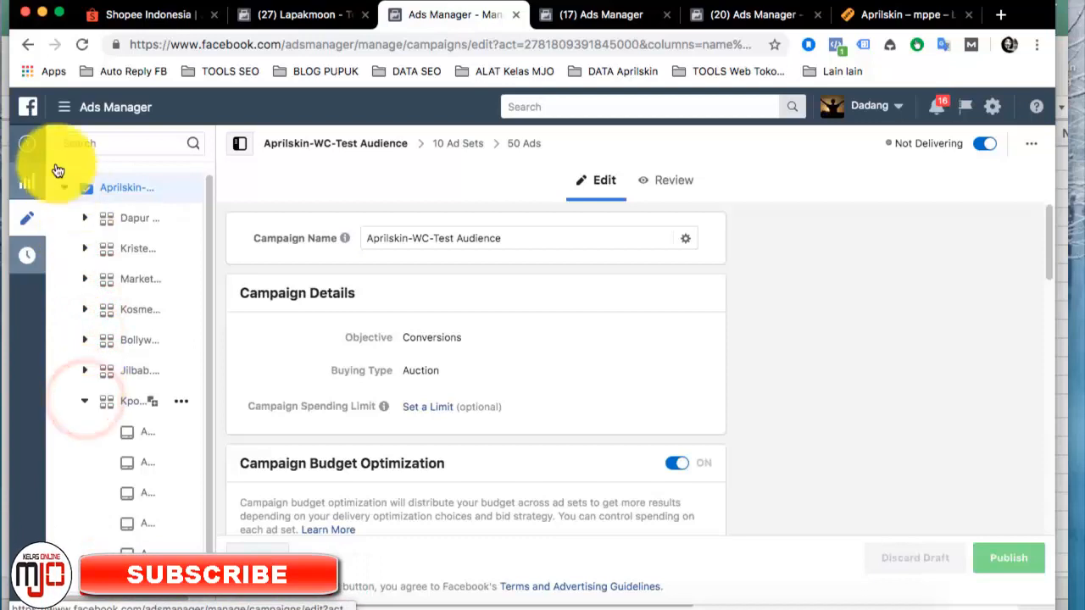
Step: Return to the campaign list and select only the SCALING - Winning Adset campaign instead of Aprilskin-WC-Test Audience
click(31, 149)
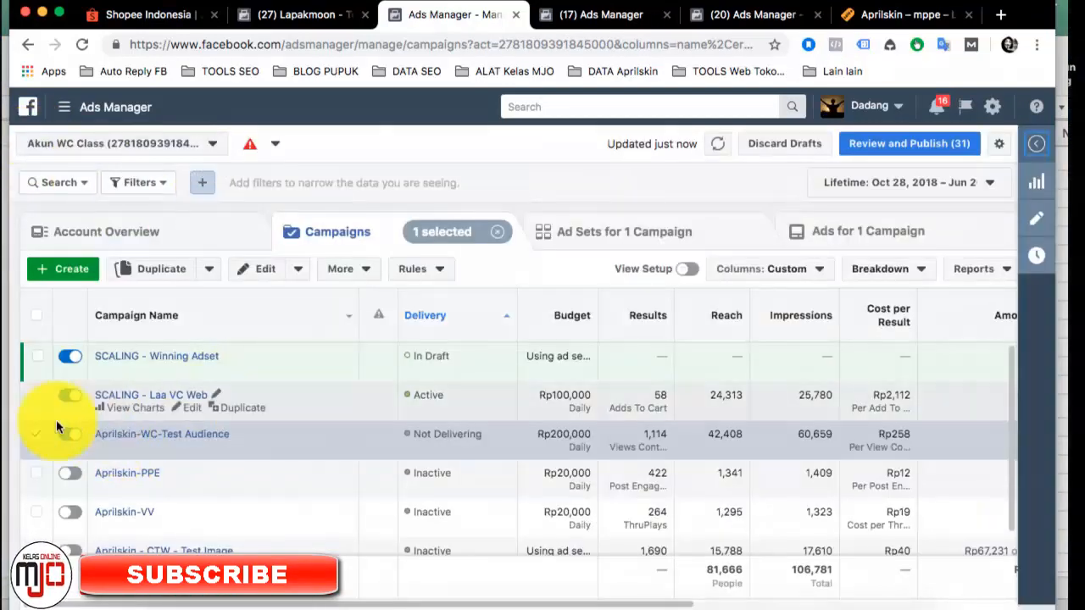
click(37, 435)
click(37, 435)
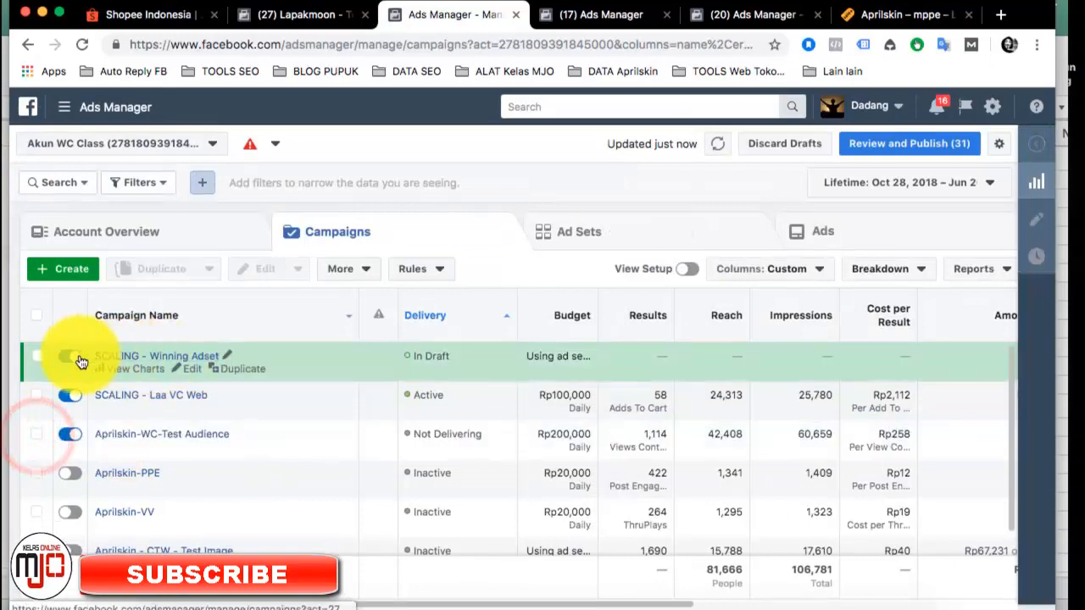
click(42, 359)
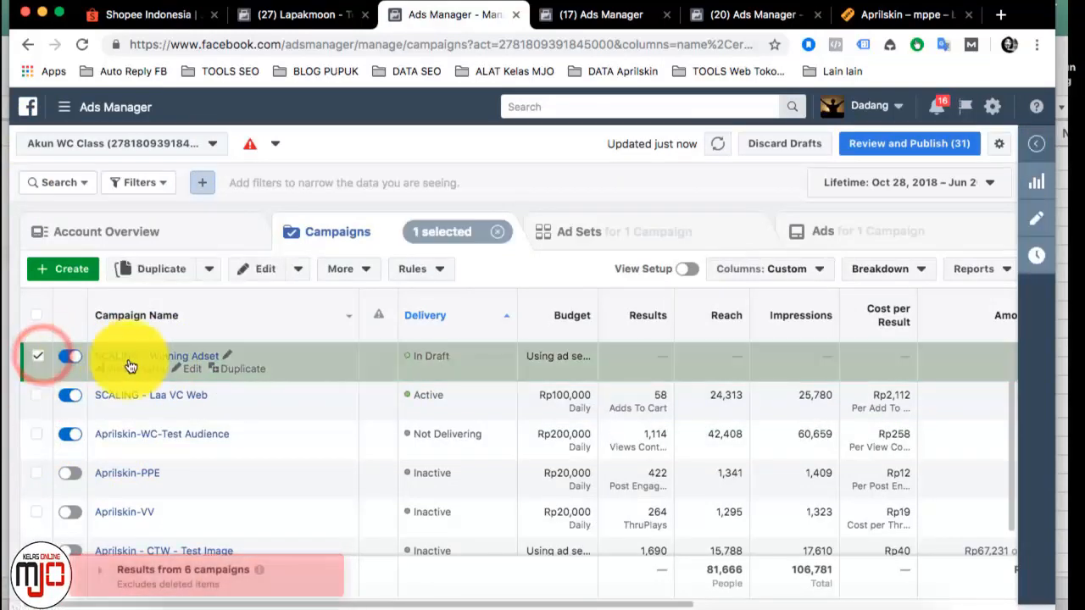
Step: Show the ad sets of the SCALING - Winning Adset campaign and open all five copies for editing
click(156, 363)
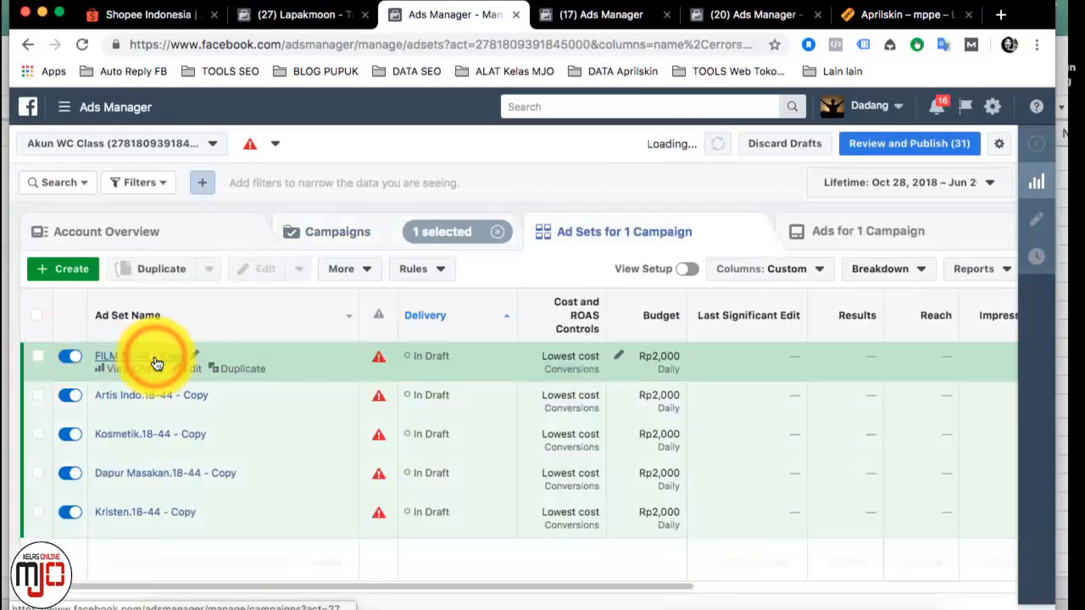
click(37, 318)
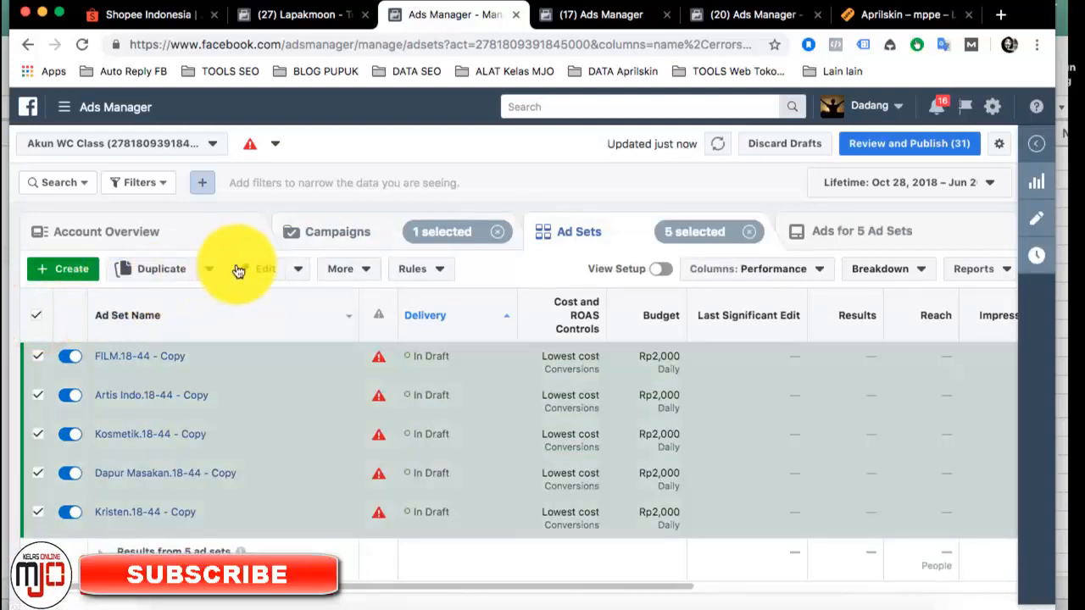
click(258, 271)
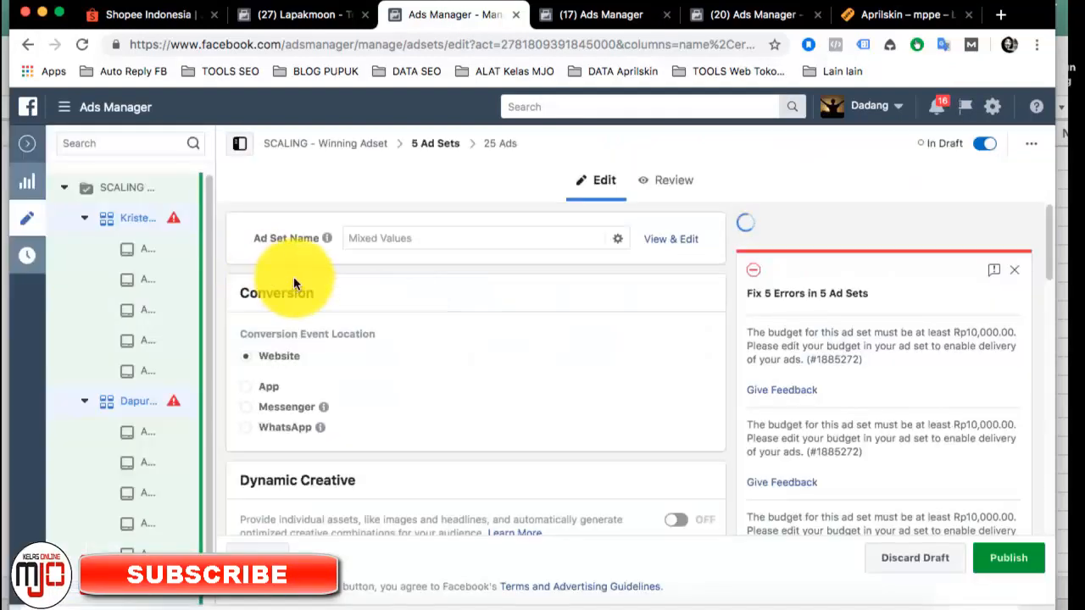
Step: Open the copied Kristen ad set on its own and rename it as Kristen.18-34
click(118, 228)
click(124, 227)
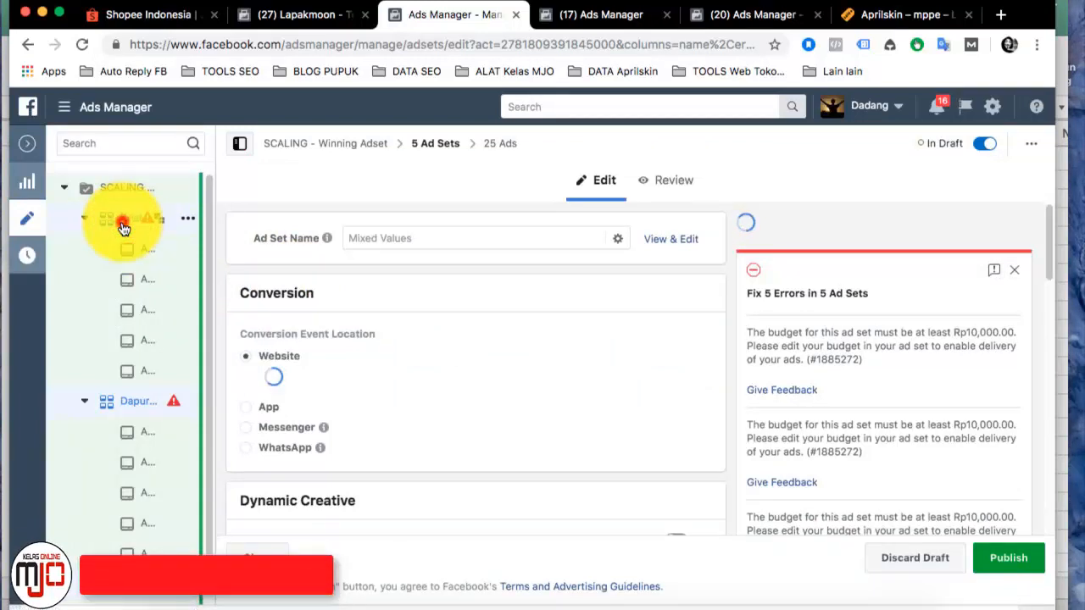
click(123, 227)
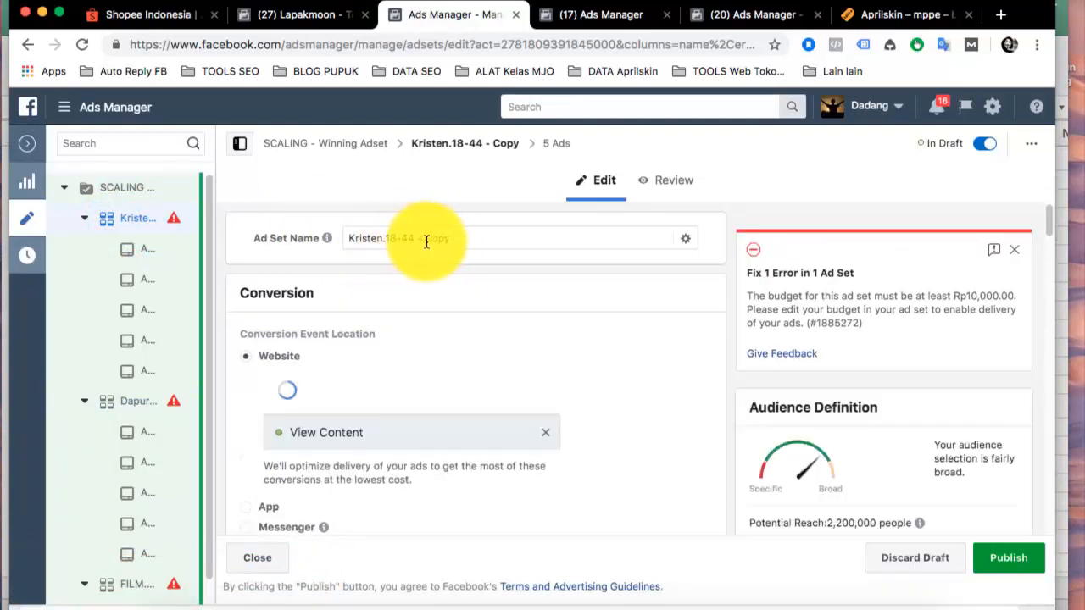
drag(461, 242, 406, 240)
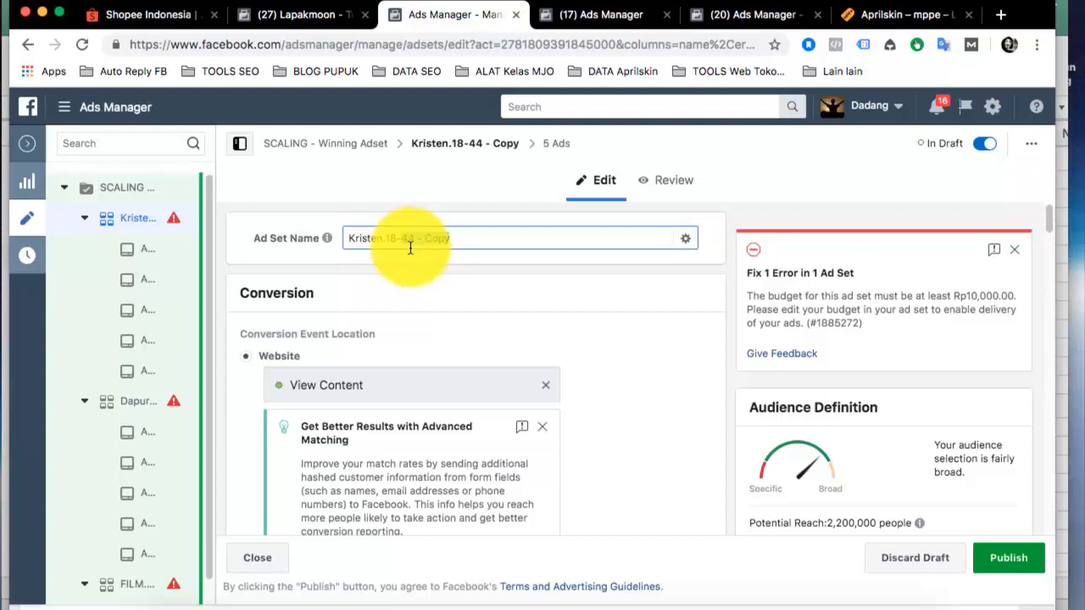
click(445, 290)
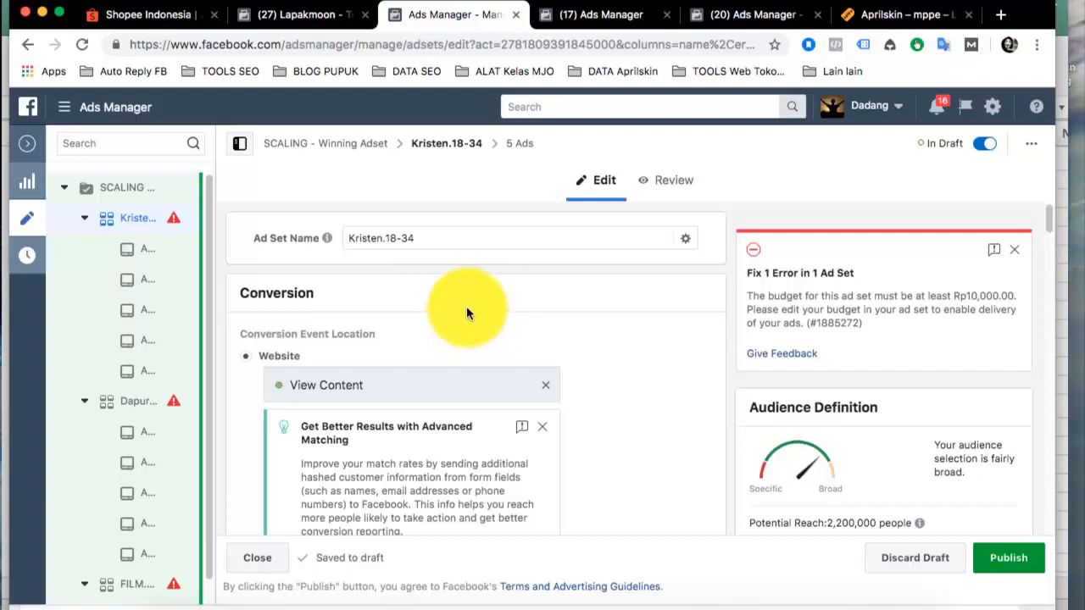
Step: Open the settings of the SCALING - Winning Adset campaign and turn on Campaign Budget Optimization
click(501, 301)
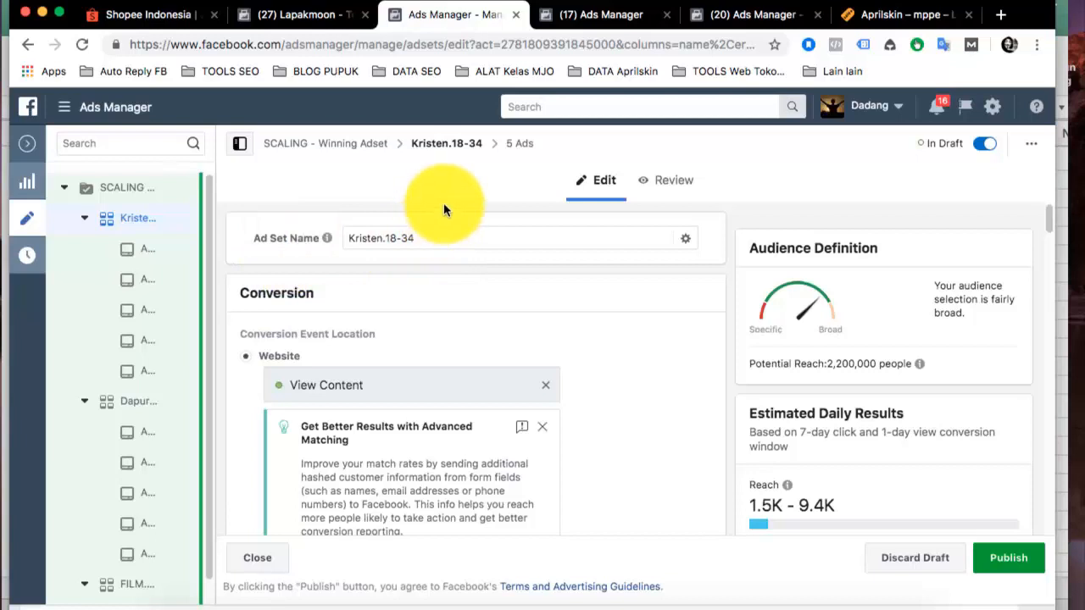
click(121, 189)
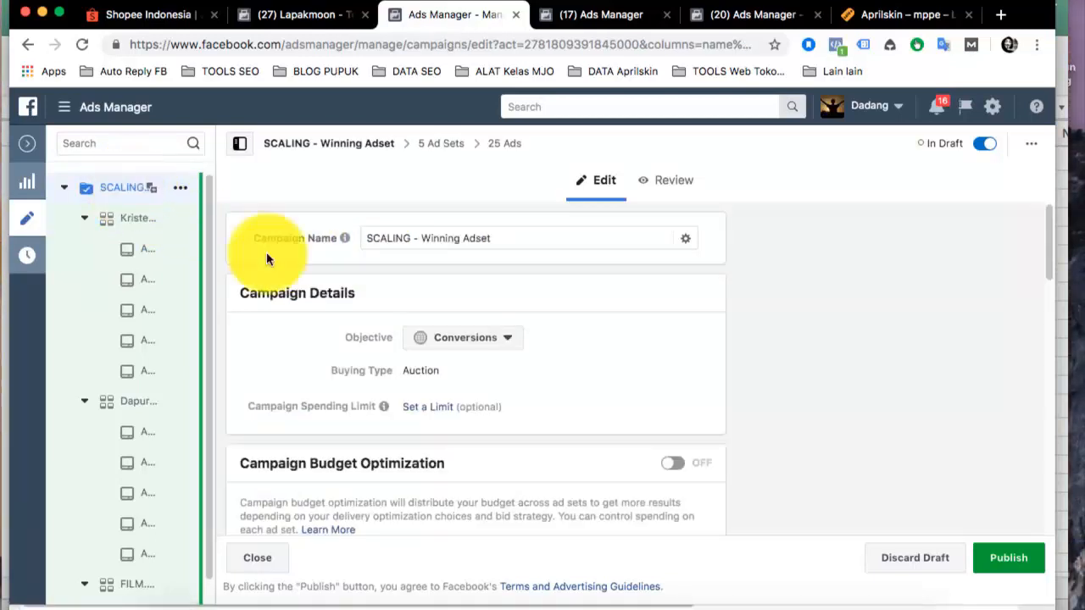
scroll(601, 415, down, 1)
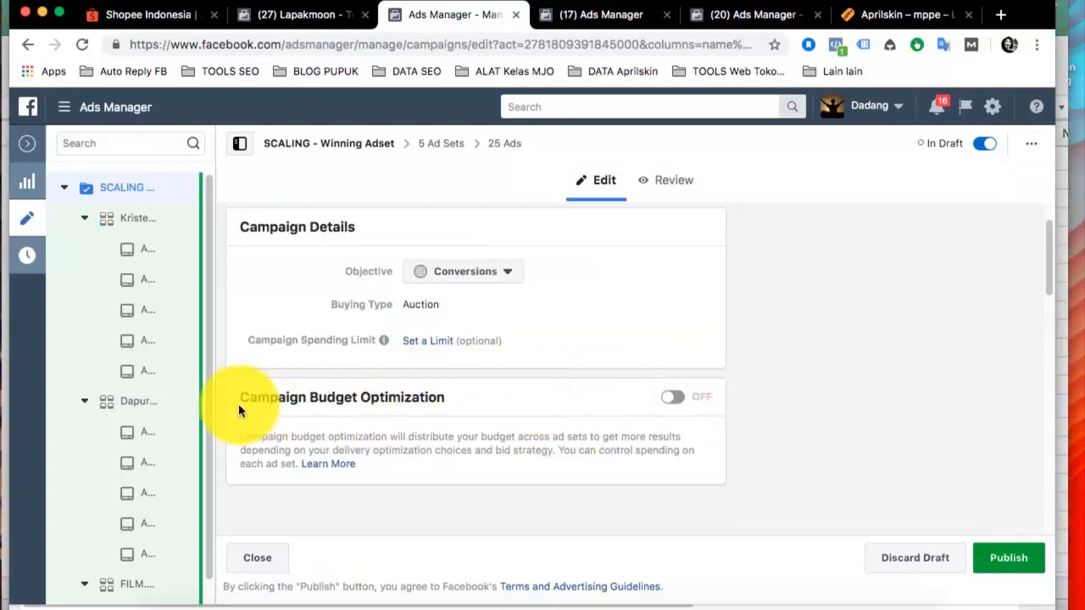
click(682, 404)
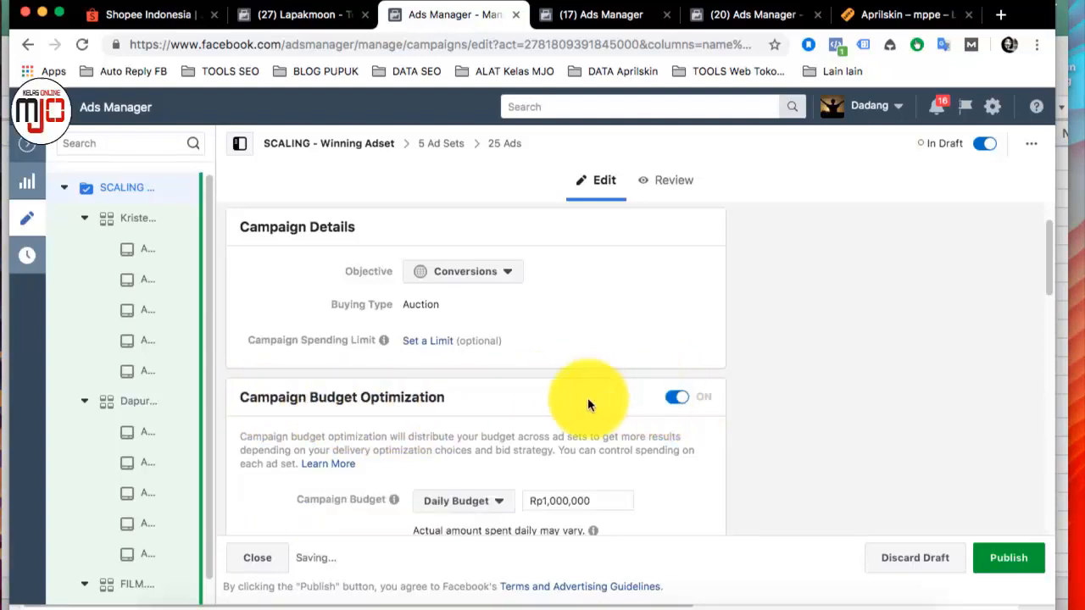
scroll(585, 405, down, 1)
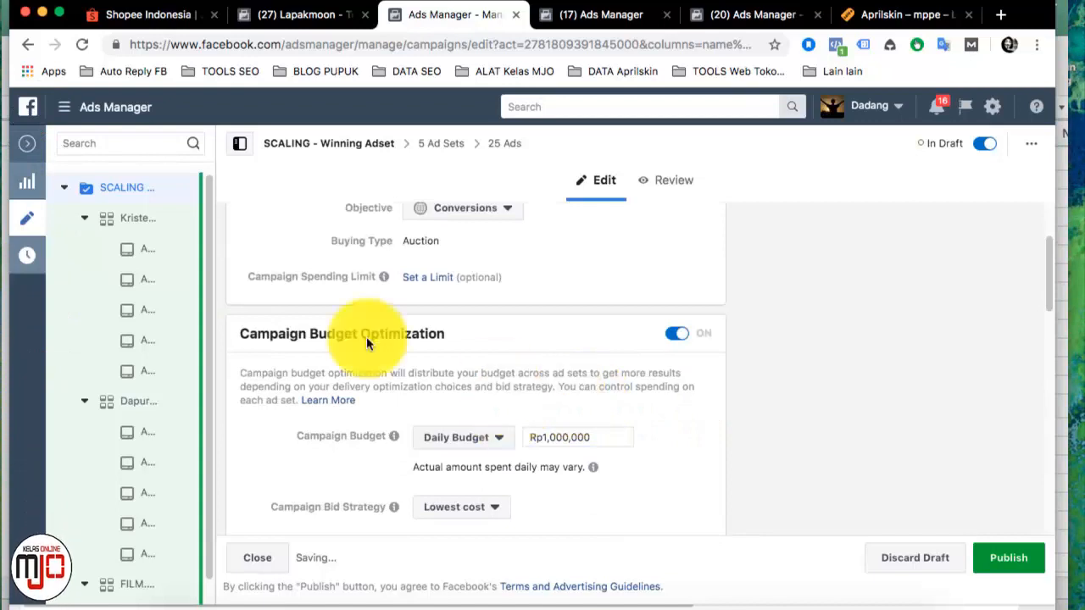
Step: Collapse all five ad sets in the campaign tree so their ads are hidden
click(85, 221)
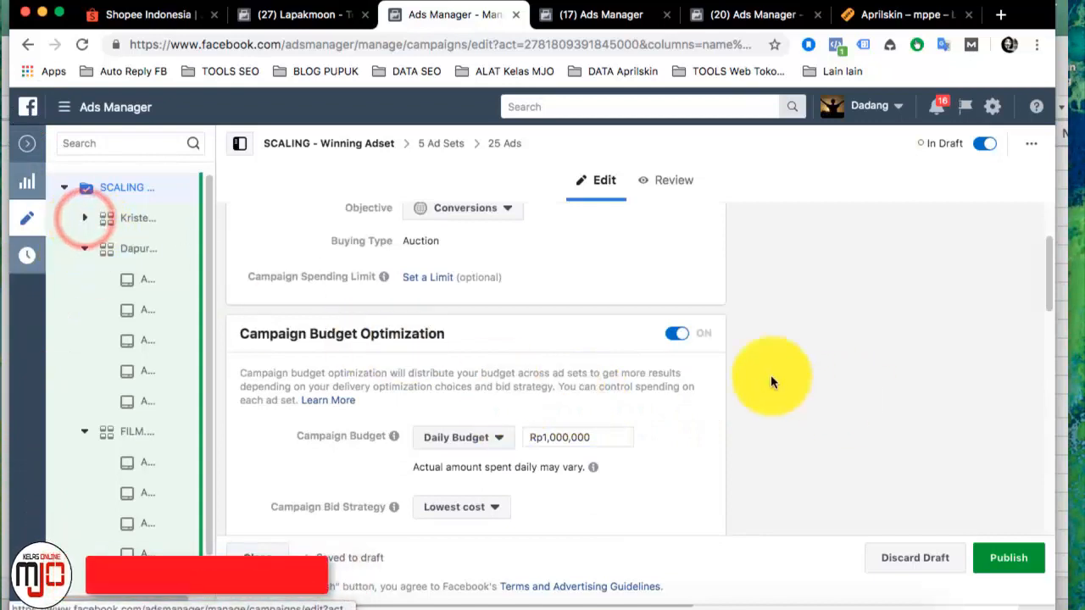
click(84, 251)
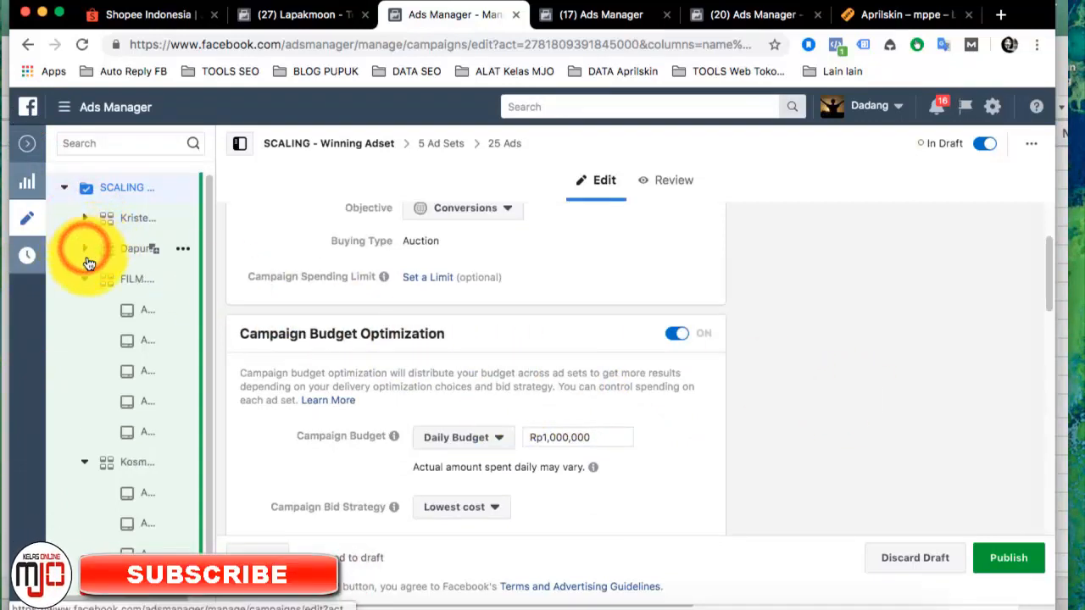
click(85, 279)
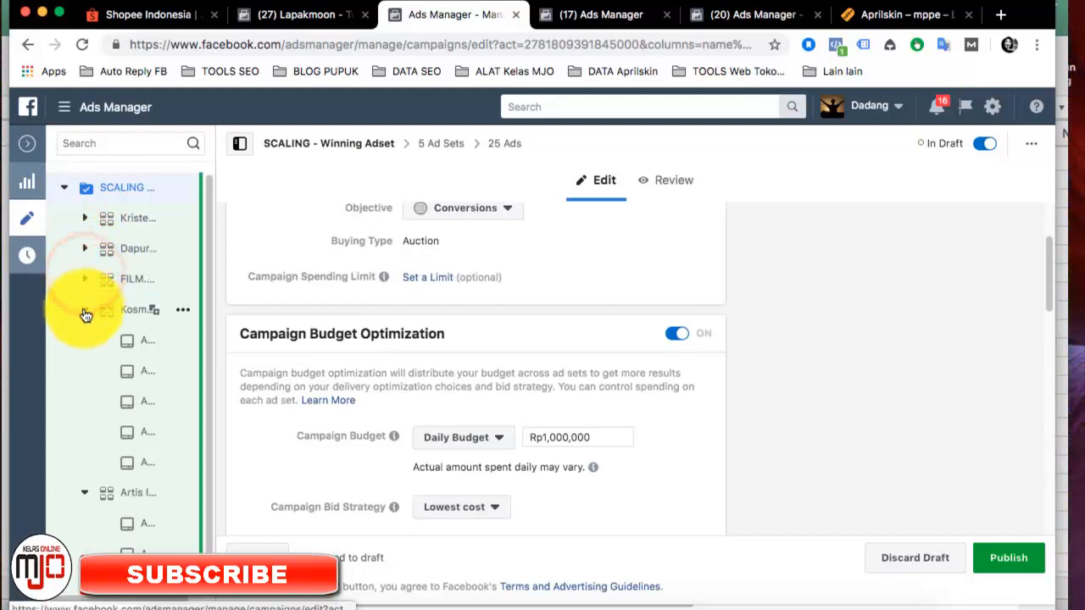
click(84, 310)
click(85, 340)
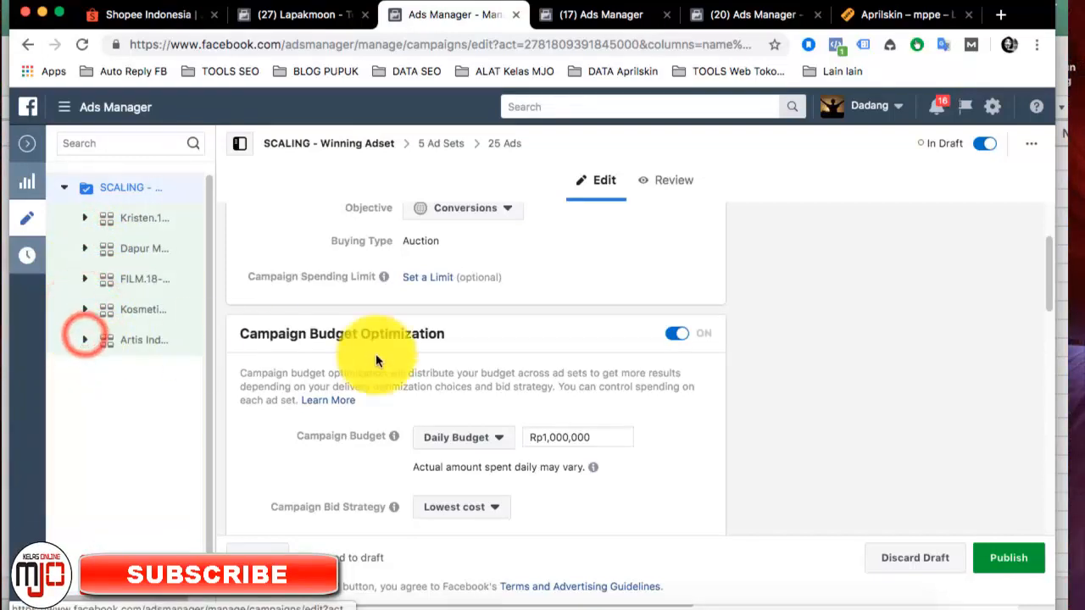
Step: Set the campaign's daily budget to Rp100,000
click(677, 335)
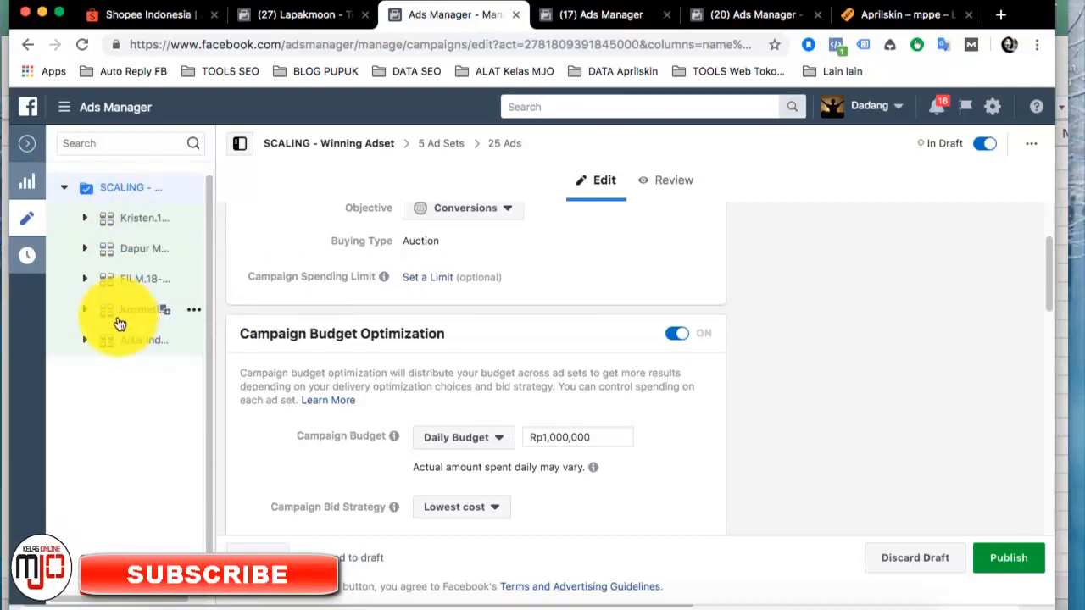
mouse_move(437, 453)
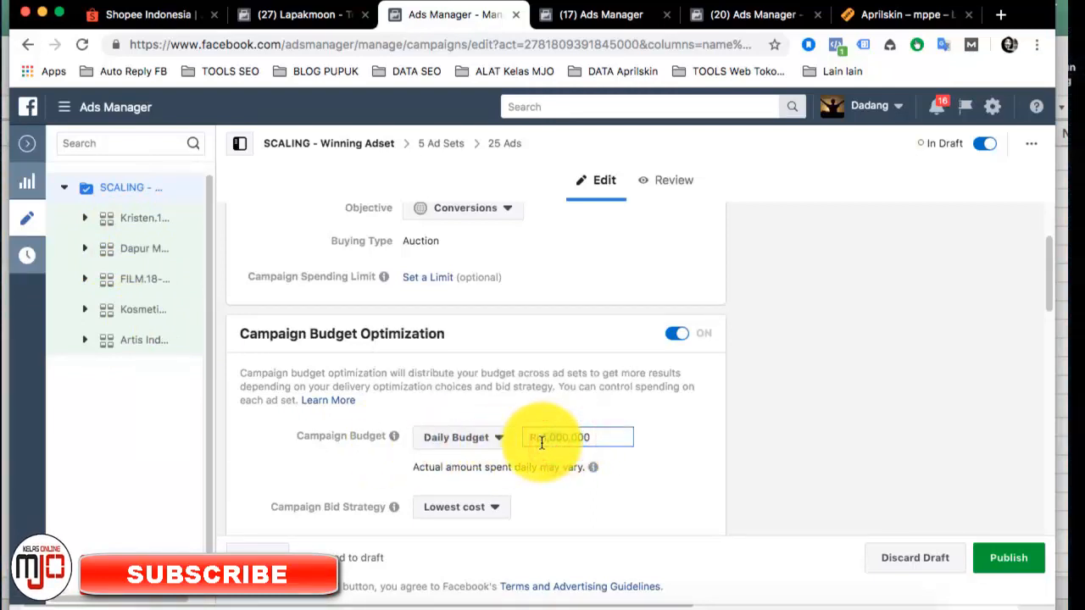
key(BackSpace)
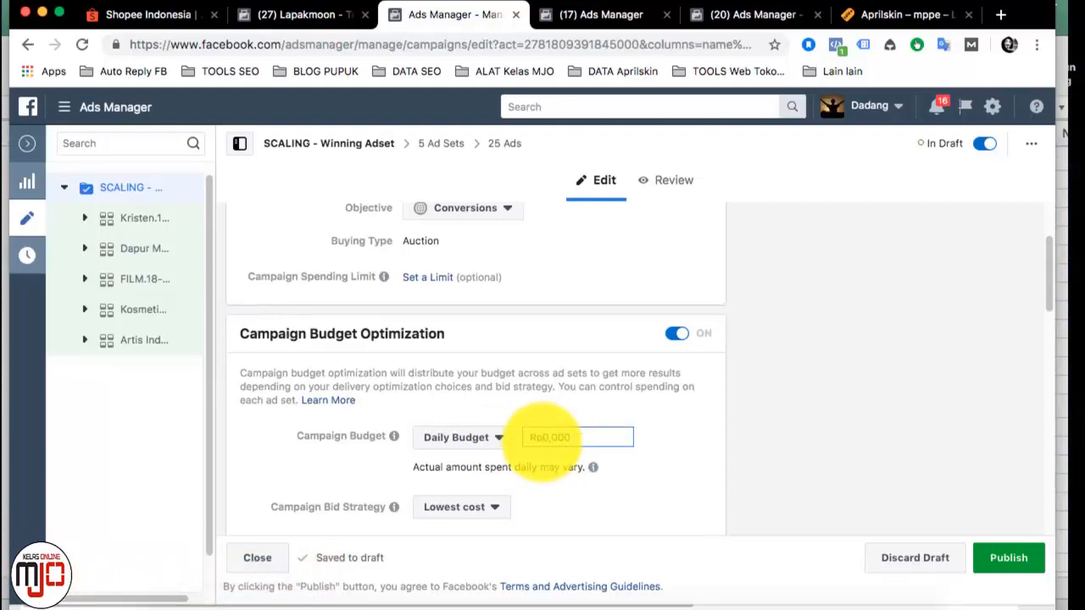
text(5)
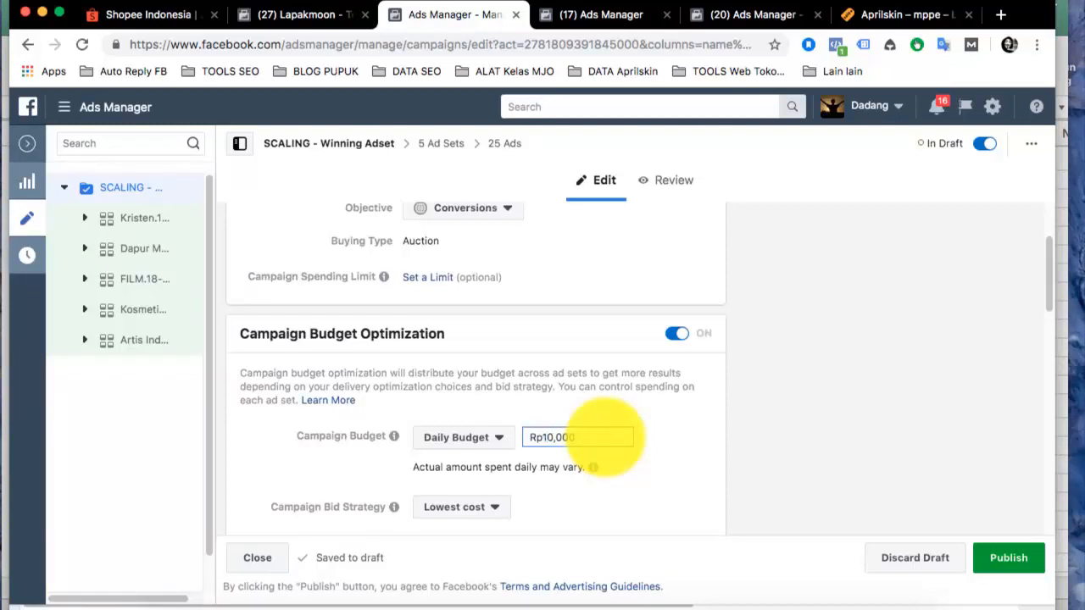
click(662, 426)
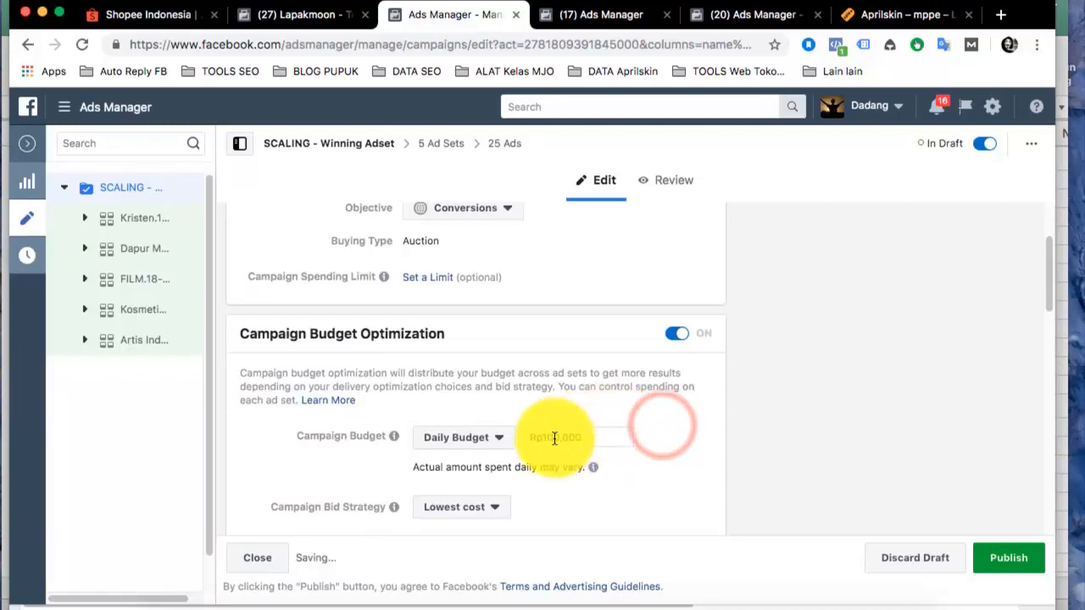
click(549, 437)
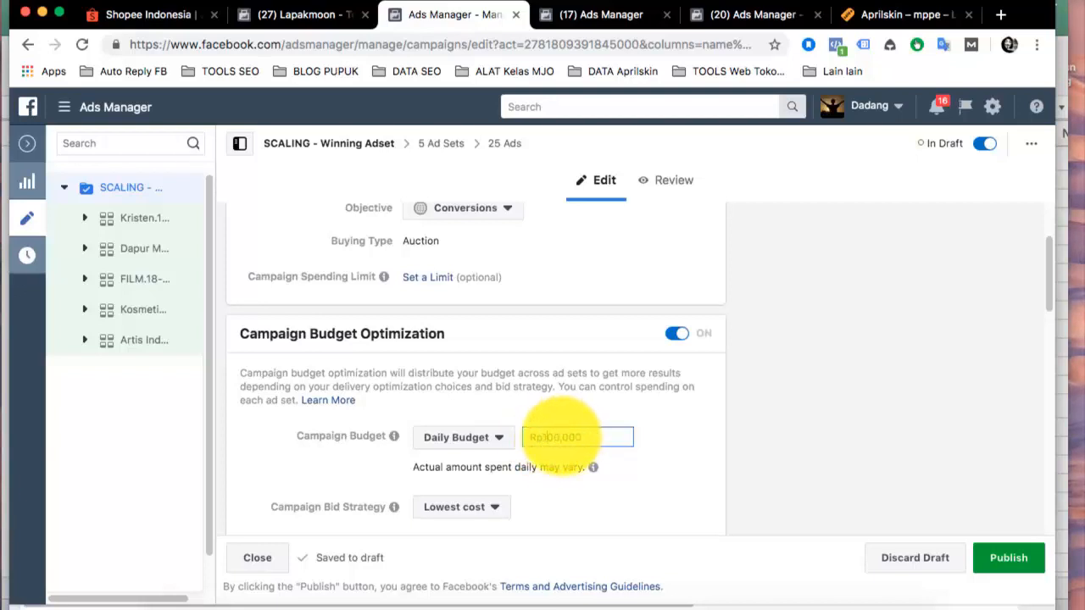
click(684, 412)
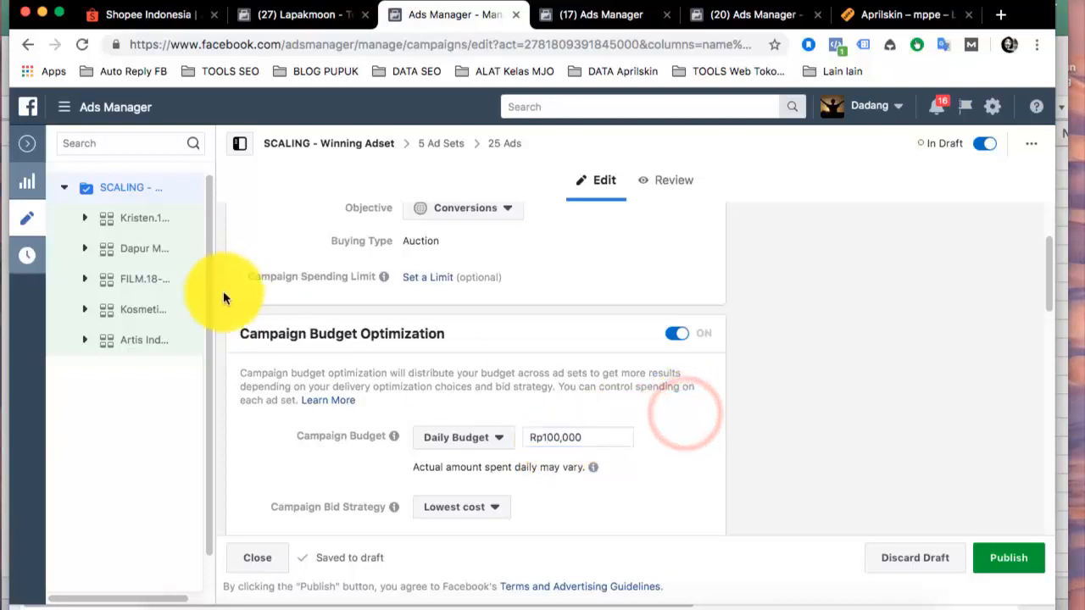
Step: Open the Kristen.18-34 ad set and go to its saved audience, SA. Kristen
click(124, 190)
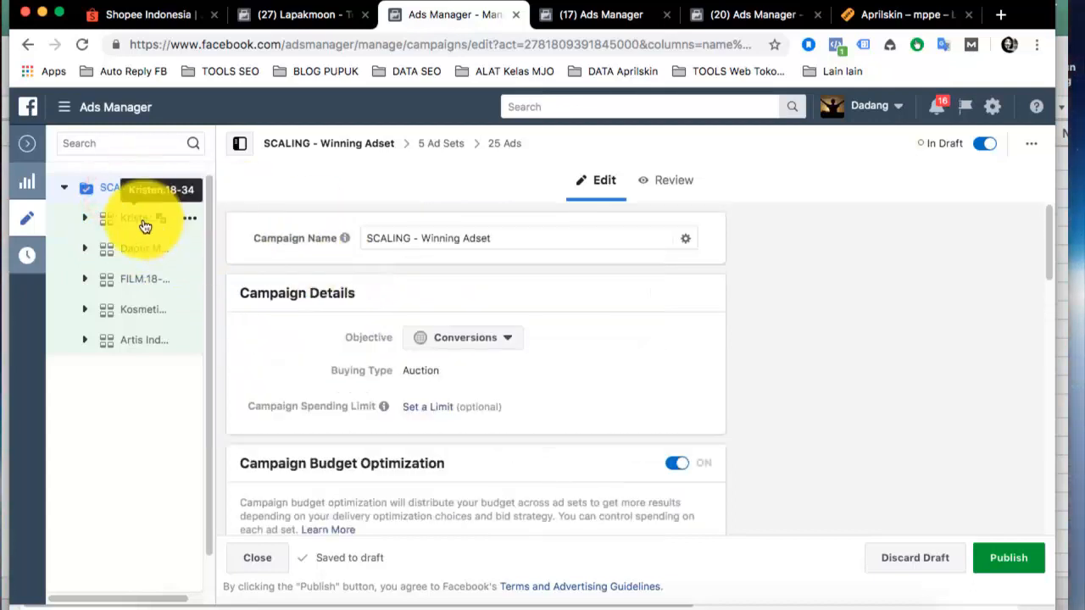
click(134, 222)
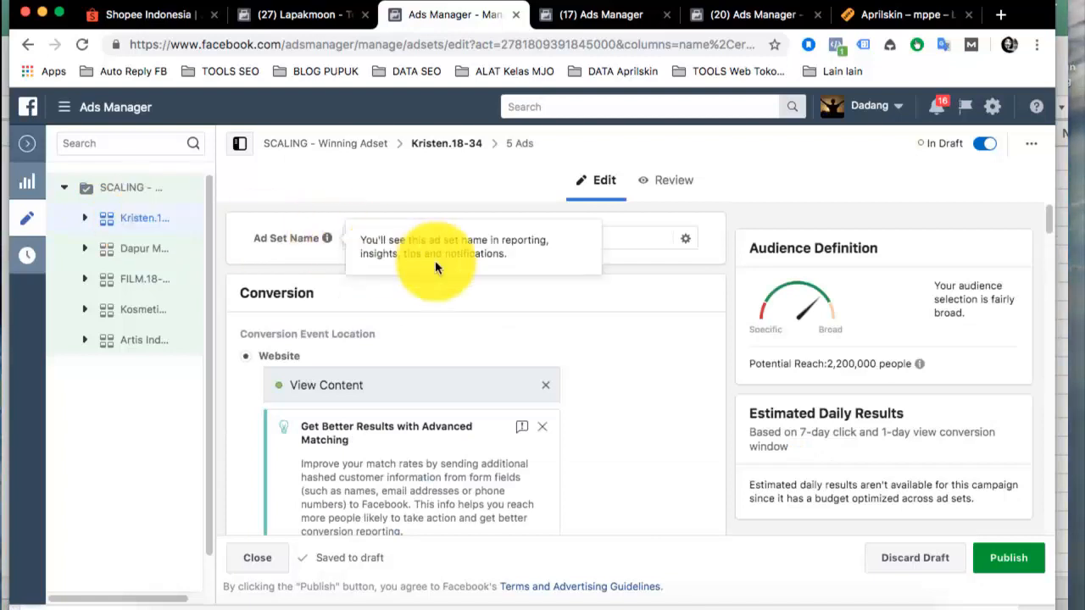
click(497, 311)
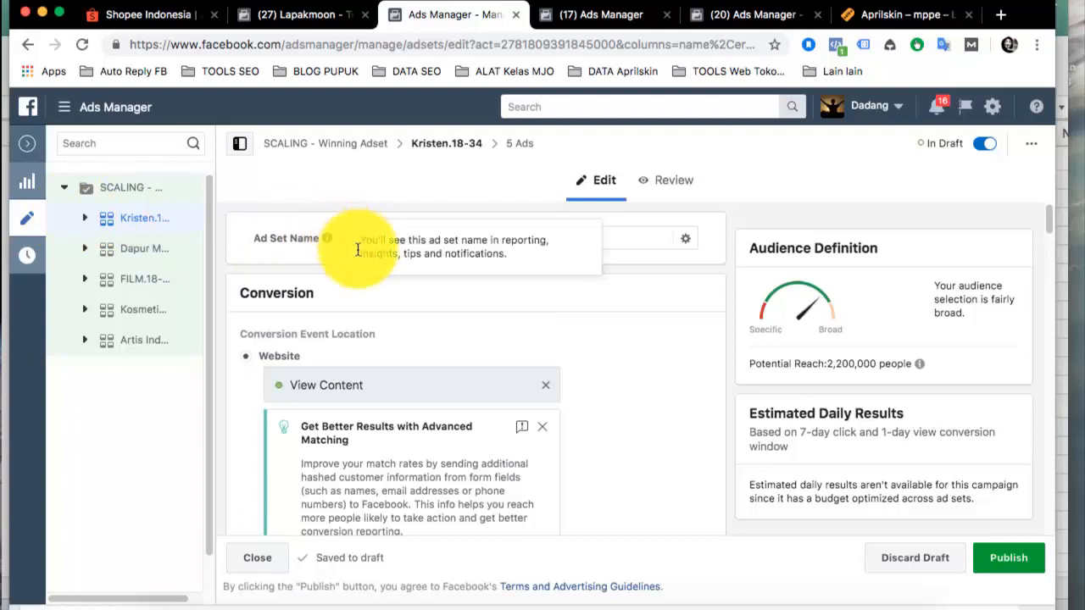
click(424, 312)
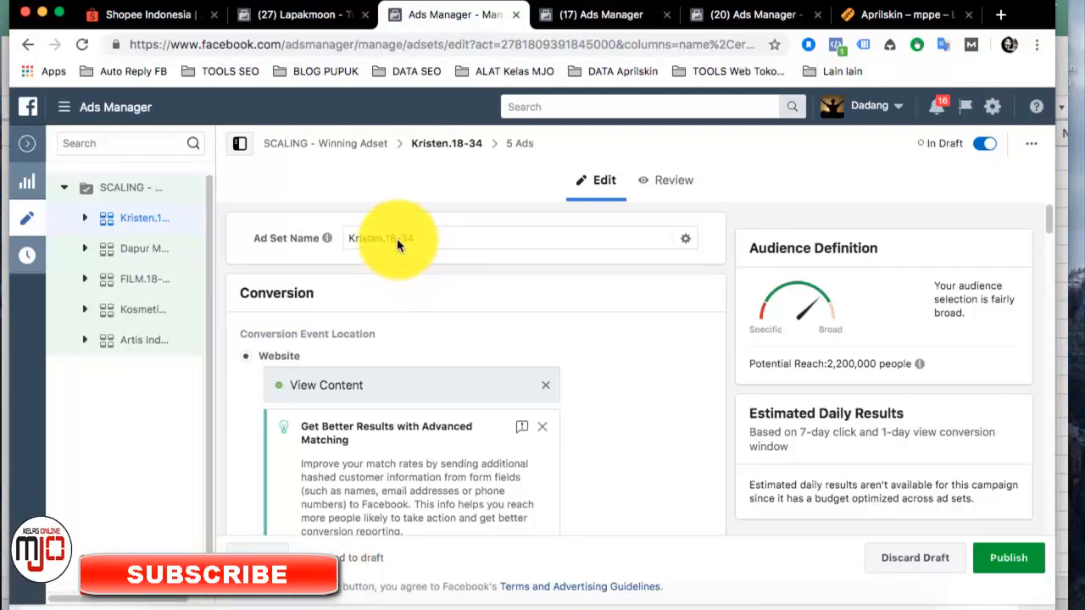
scroll(421, 298, down, 5)
scroll(421, 299, down, 5)
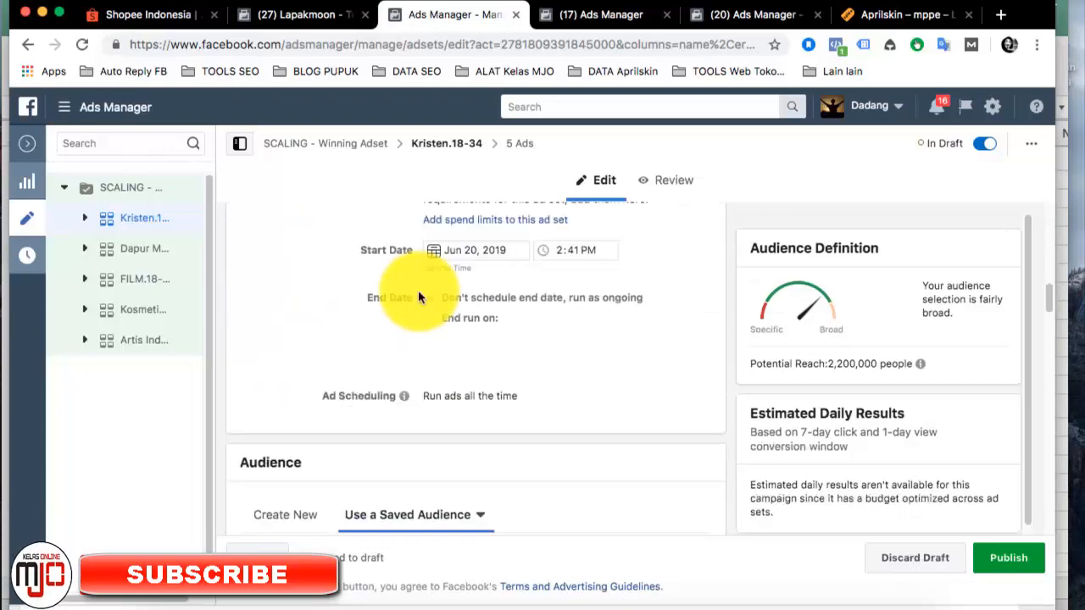
scroll(418, 290, up, 4)
scroll(418, 290, down, 6)
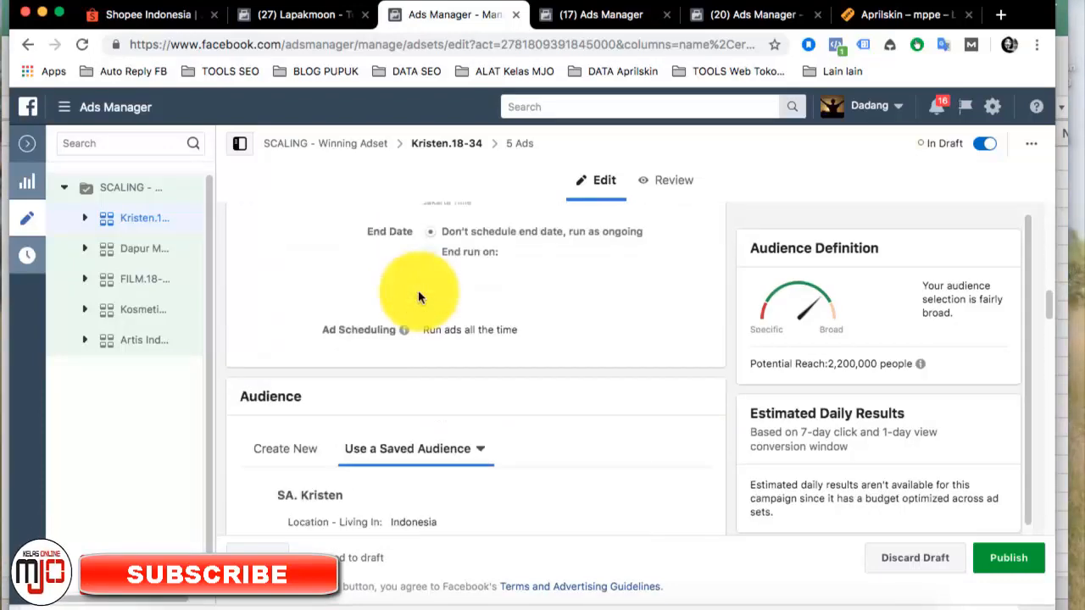
scroll(418, 290, down, 2)
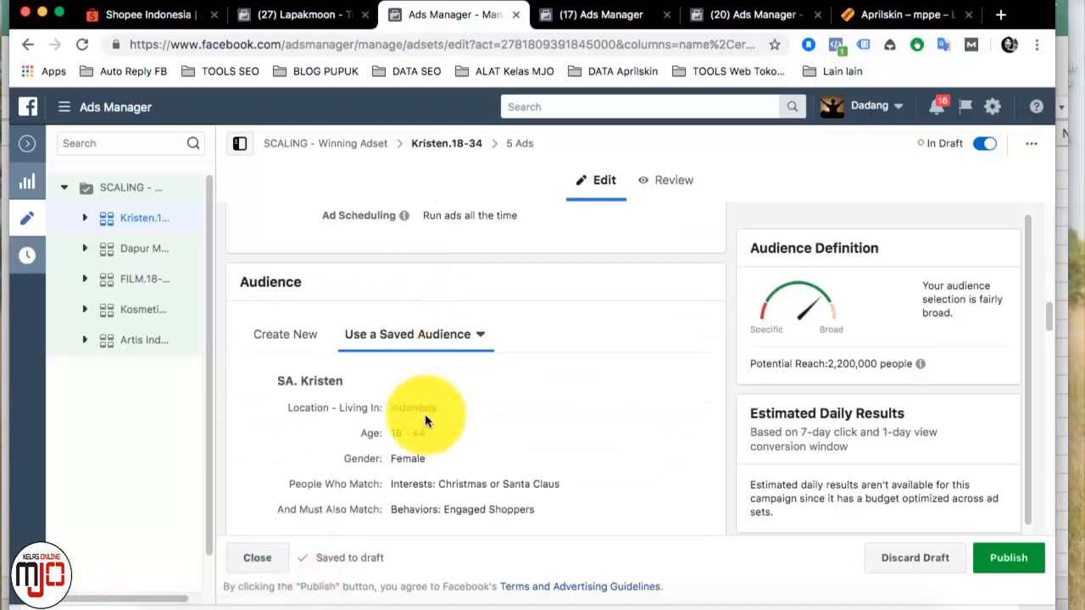
scroll(424, 413, down, 3)
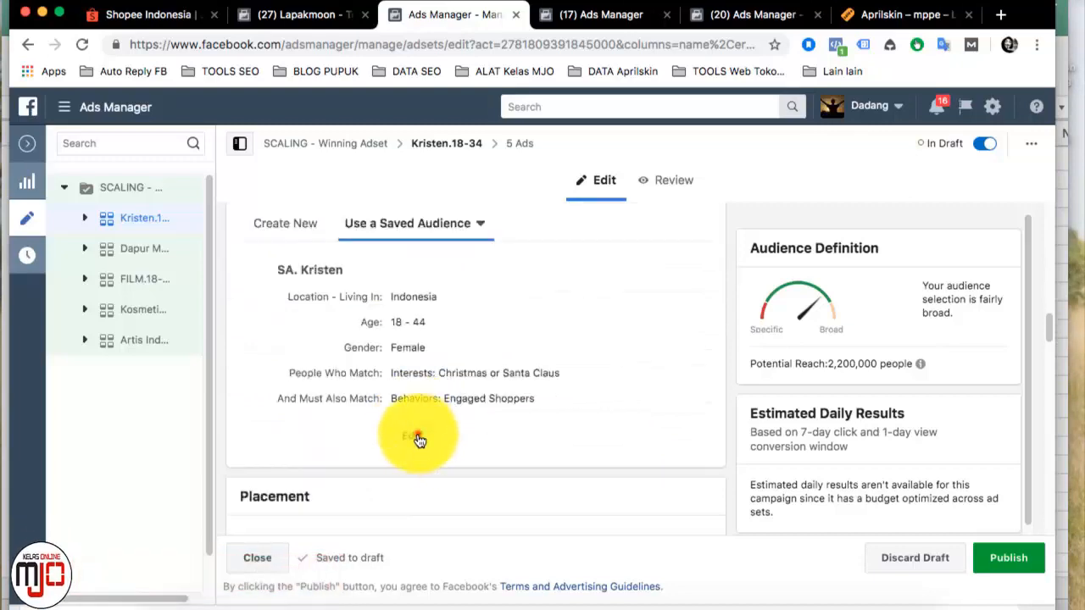
Step: Set the maximum age of the SA. Kristen saved audience to 34, update the audience and close the change review
click(415, 437)
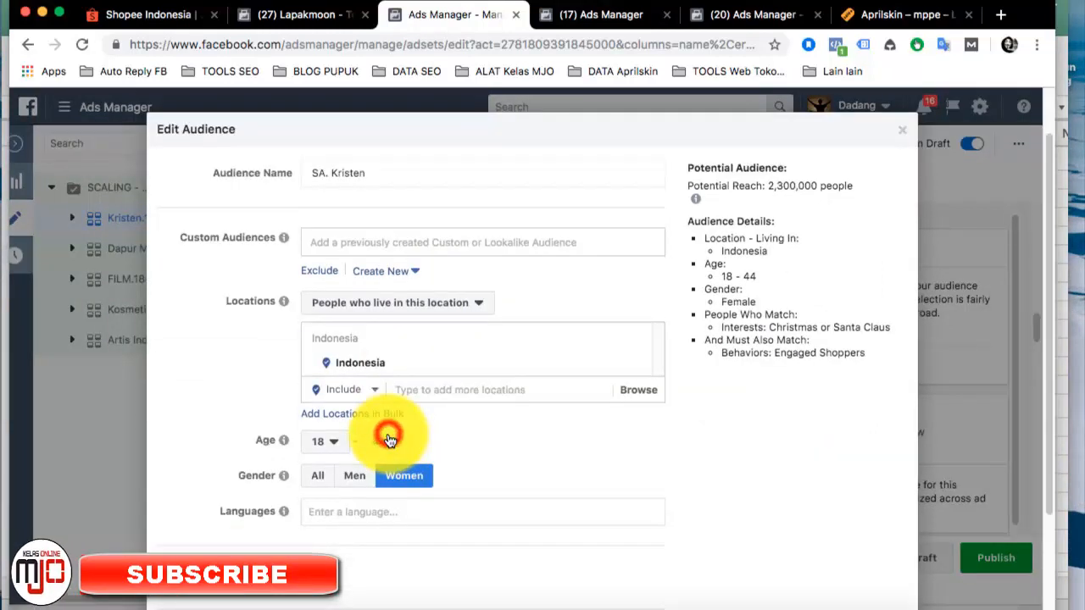
click(390, 440)
scroll(381, 303, up, 3)
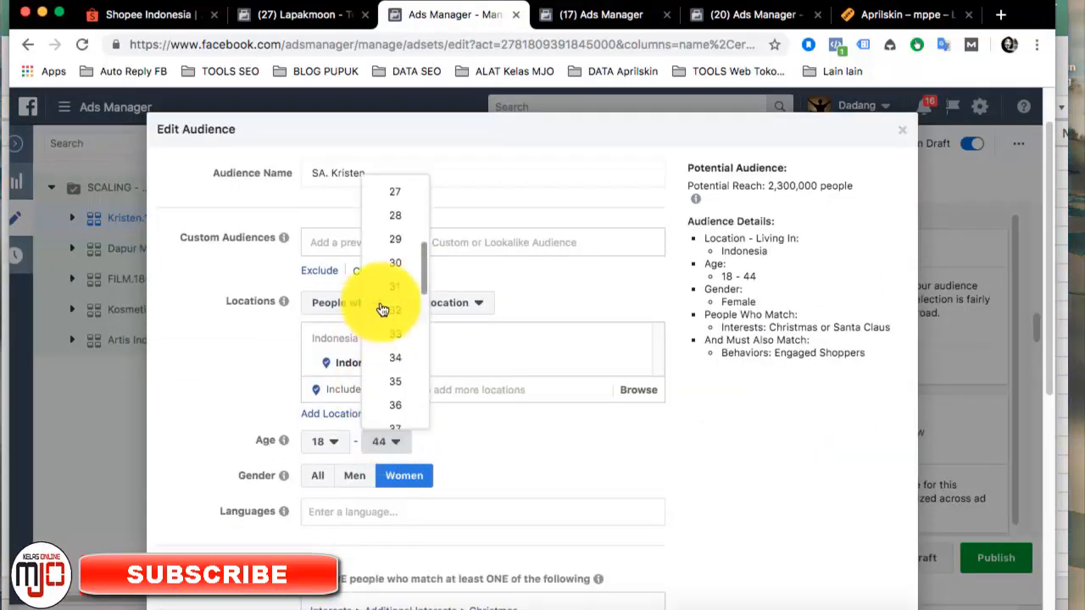
click(403, 362)
click(542, 466)
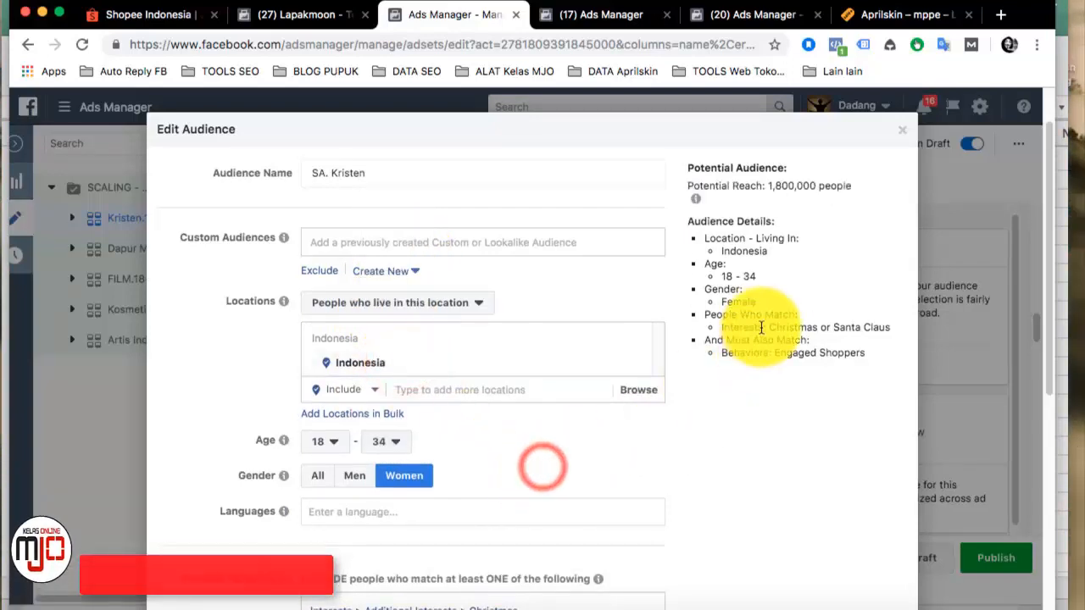
scroll(508, 390, down, 5)
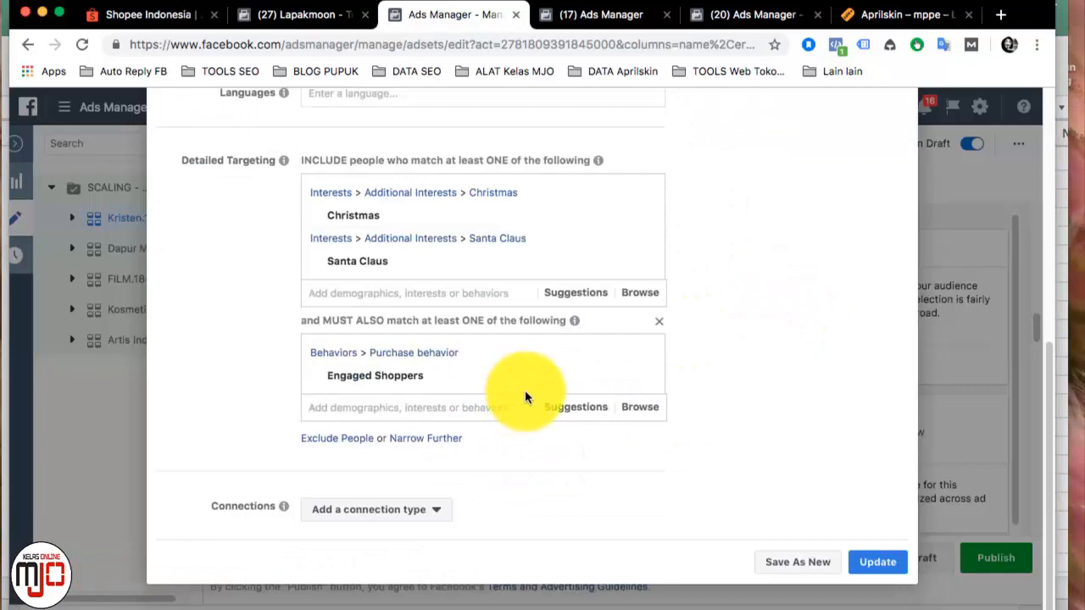
scroll(614, 373, up, 5)
scroll(644, 322, down, 5)
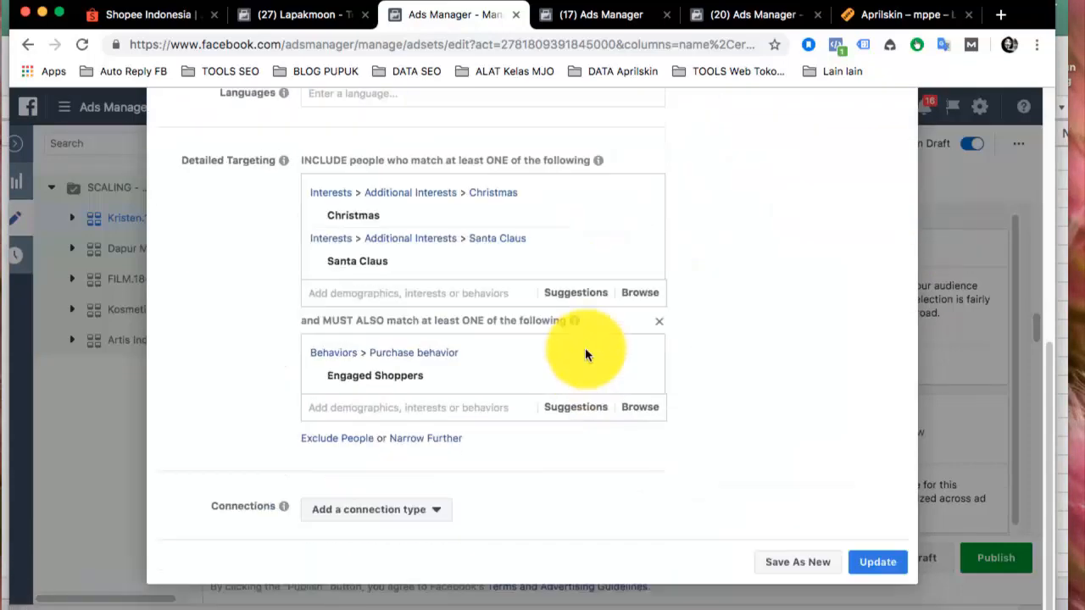
click(890, 570)
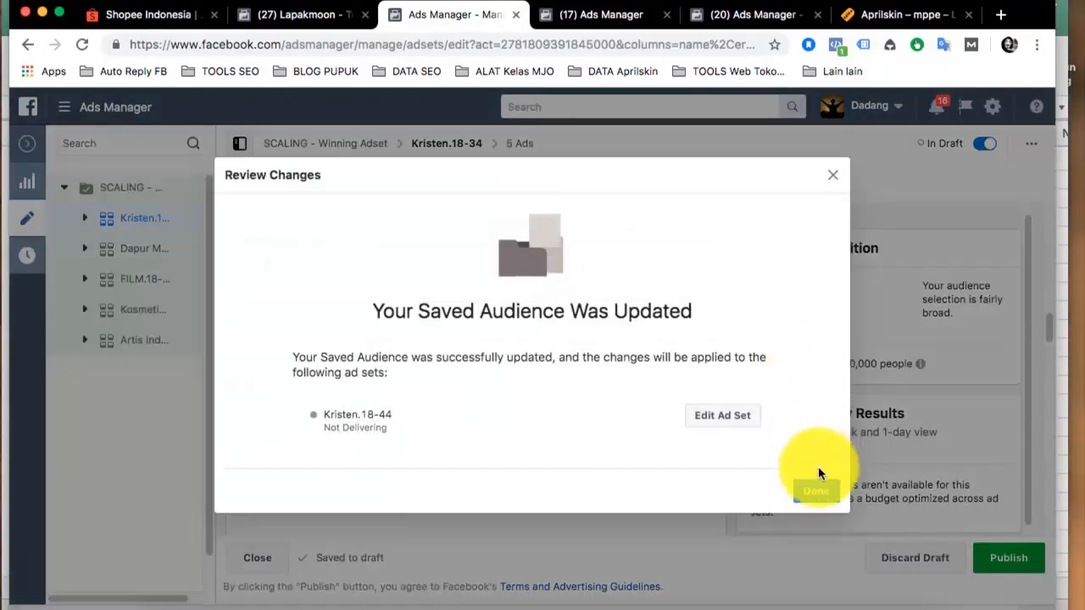
click(819, 492)
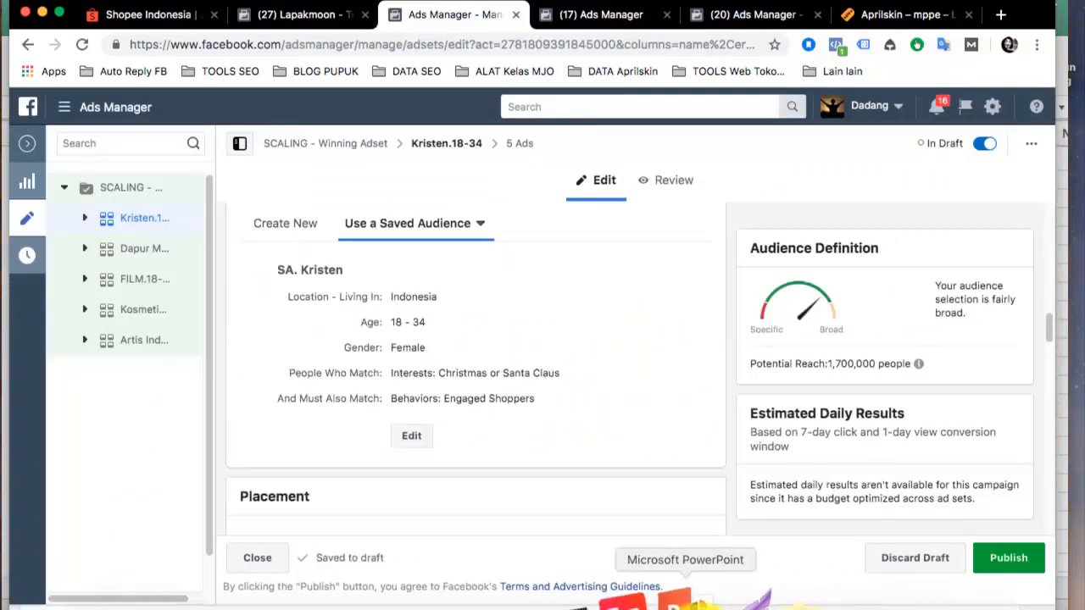
Step: Switch to the PowerPoint blueprint and review the title and target of Campaign Ads #7 on the Scaling Brutal slide
click(683, 601)
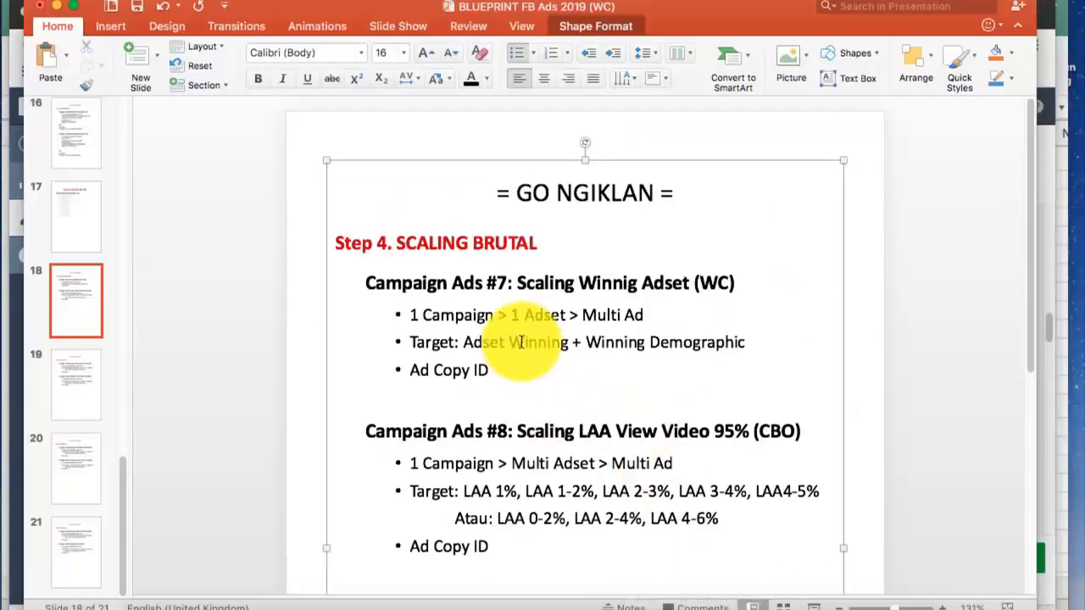
drag(518, 282, 637, 283)
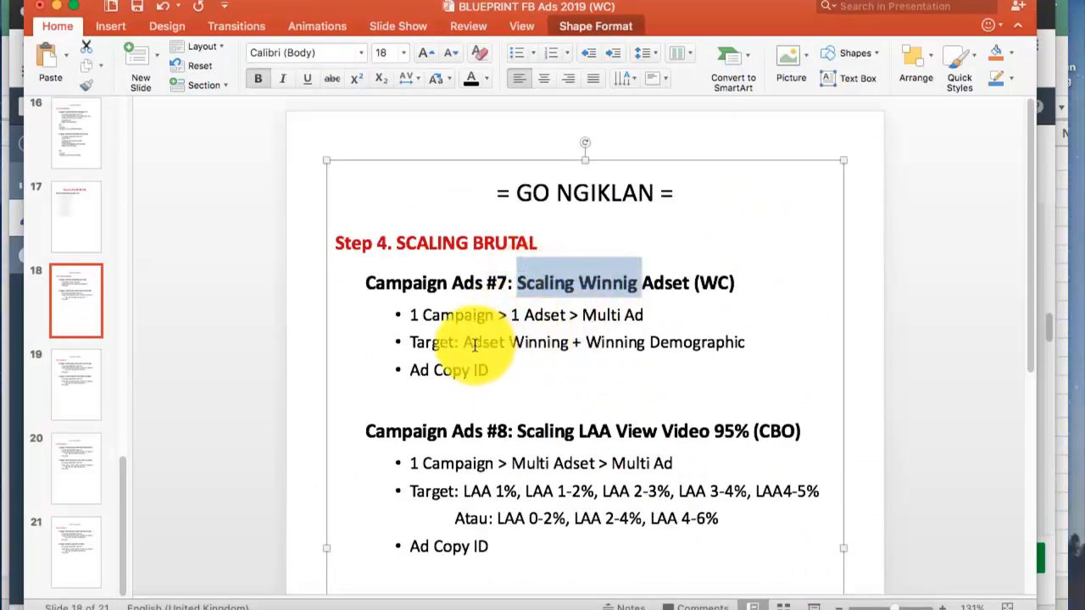
drag(465, 342, 768, 342)
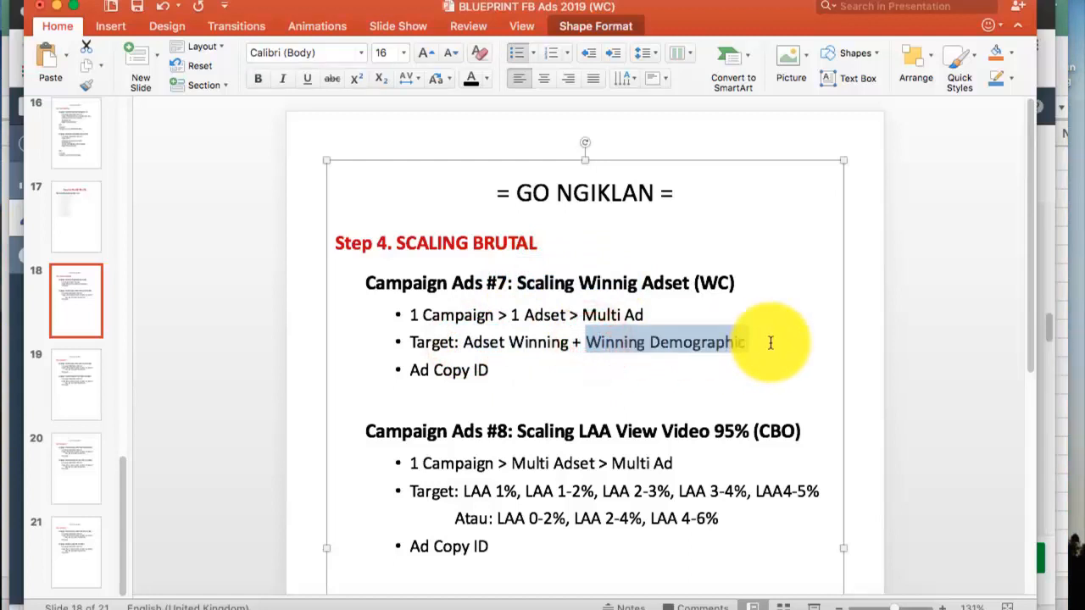
click(516, 283)
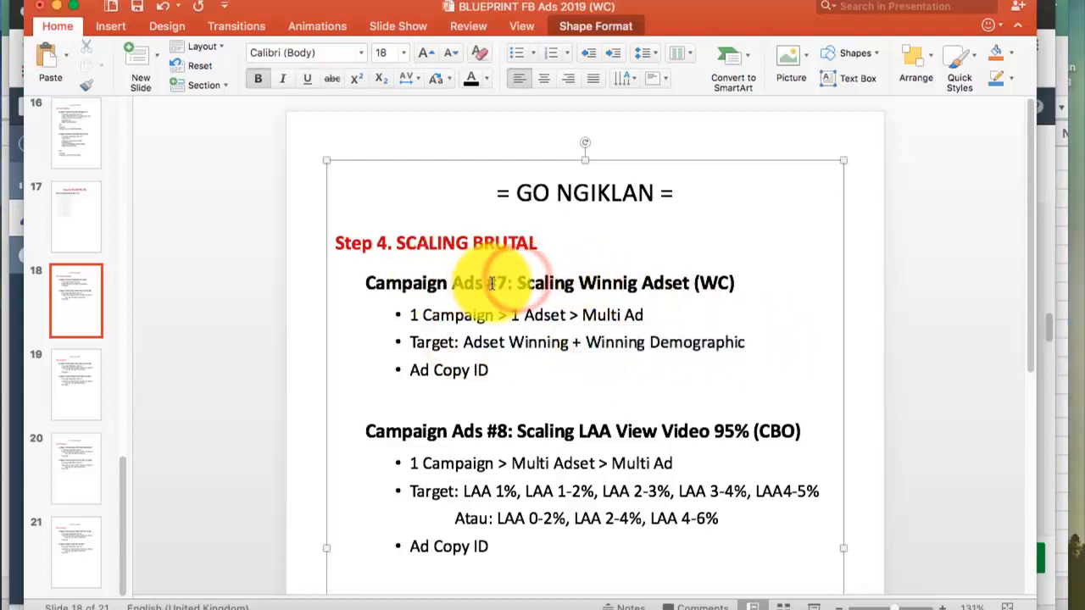
Step: Switch back to Ads Manager and review the Kristen.18-34 ad set's conversion, schedule, placement, and optimization and delivery settings
text(:)
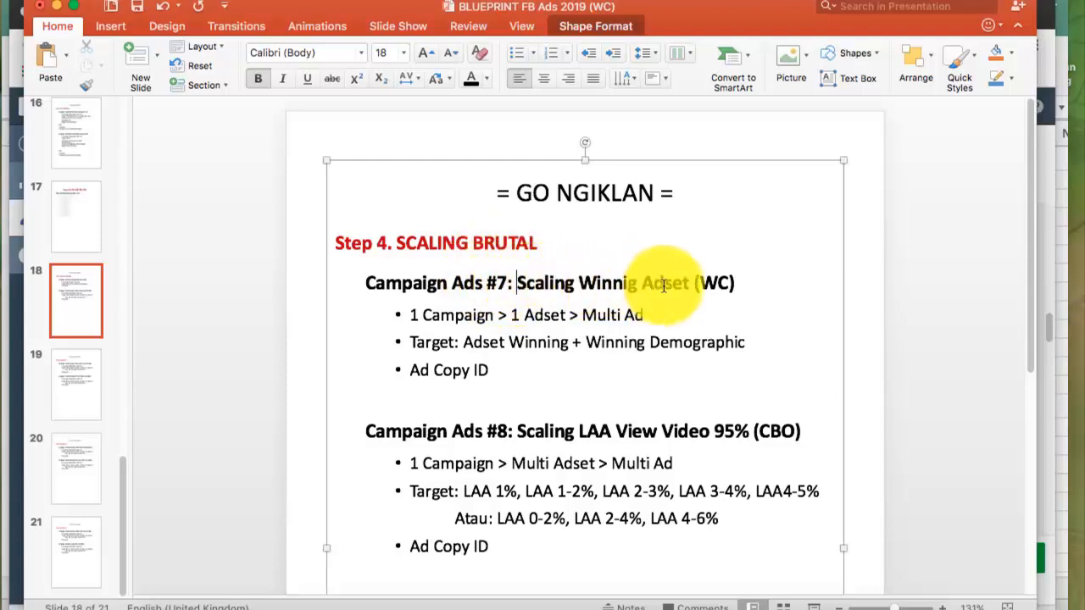
mouse_move(607, 609)
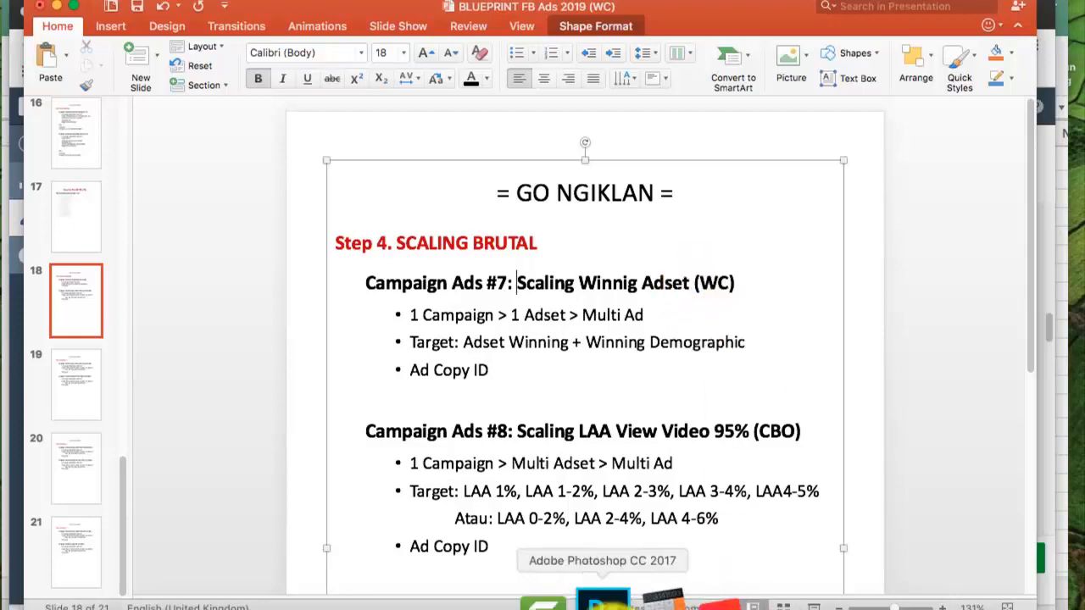
click(809, 602)
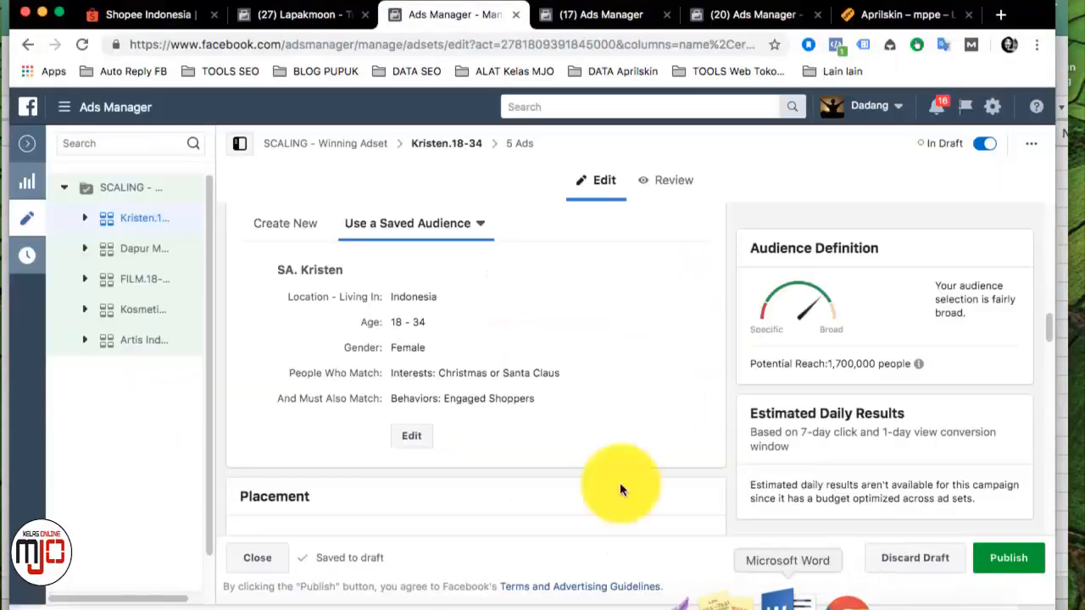
scroll(376, 321, up, 10)
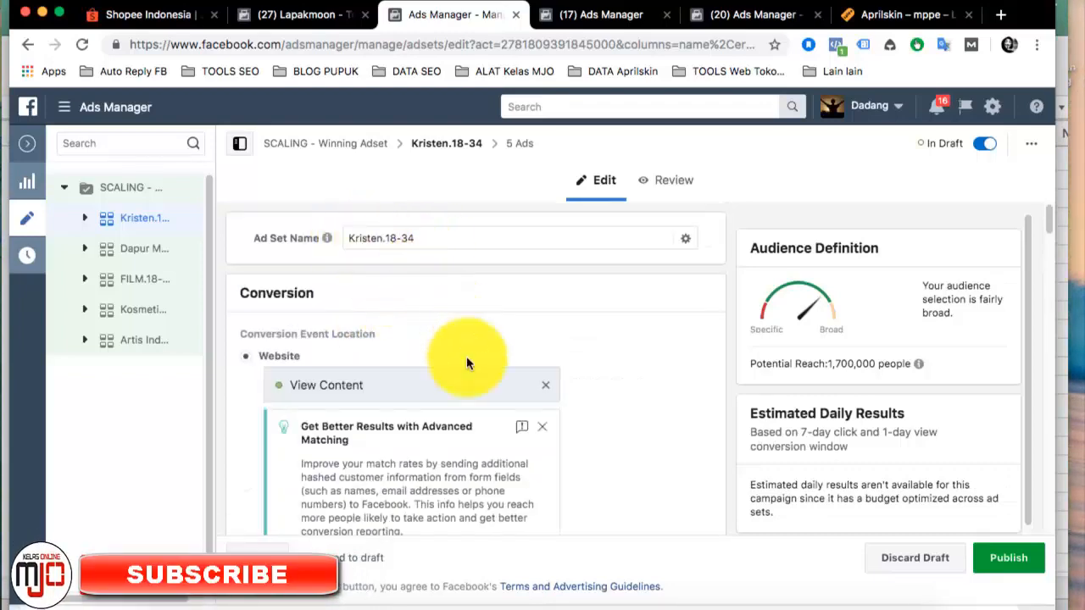
scroll(466, 363, down, 10)
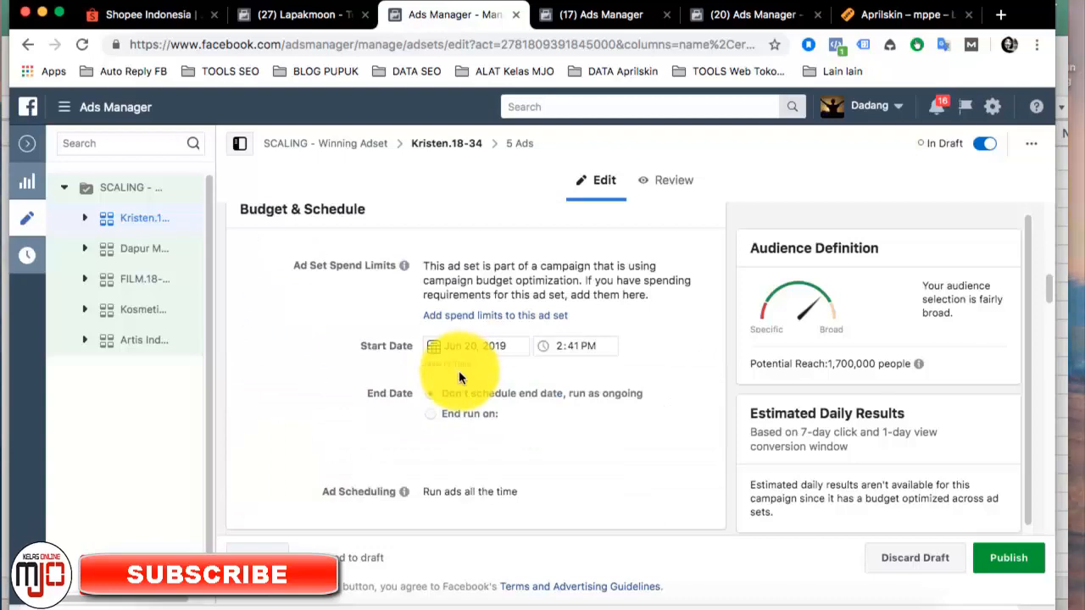
scroll(458, 370, up, 5)
scroll(458, 370, up, 5)
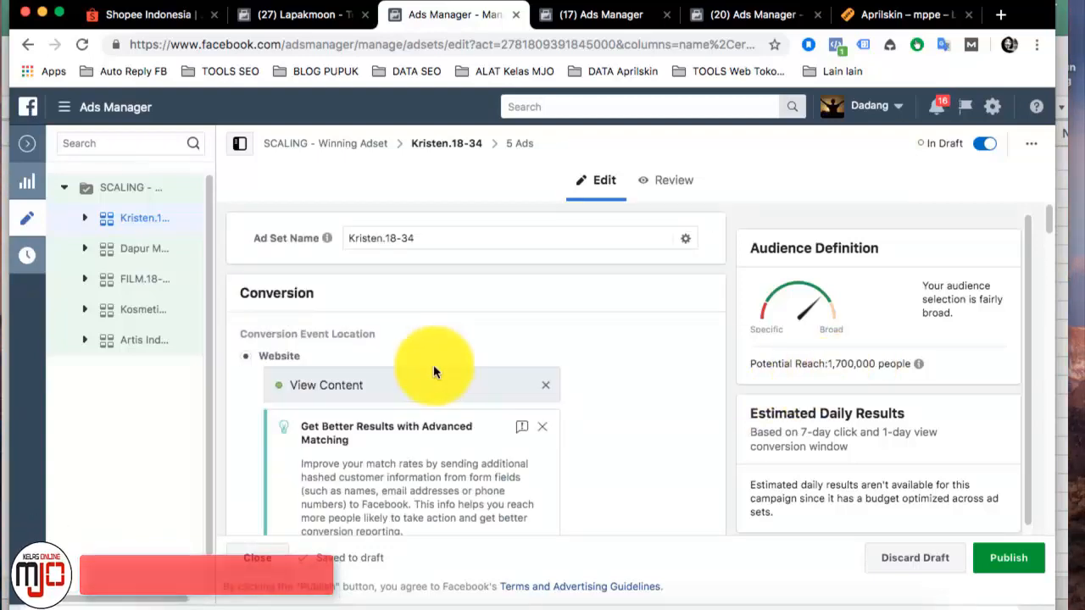
scroll(433, 365, down, 10)
scroll(434, 366, down, 10)
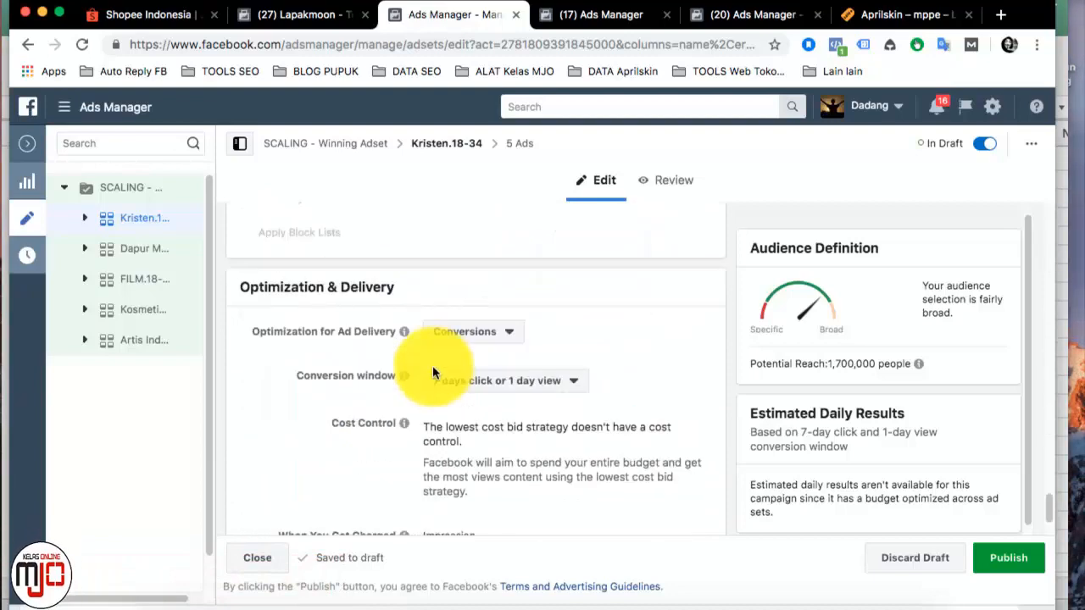
scroll(432, 365, down, 2)
scroll(432, 366, up, 5)
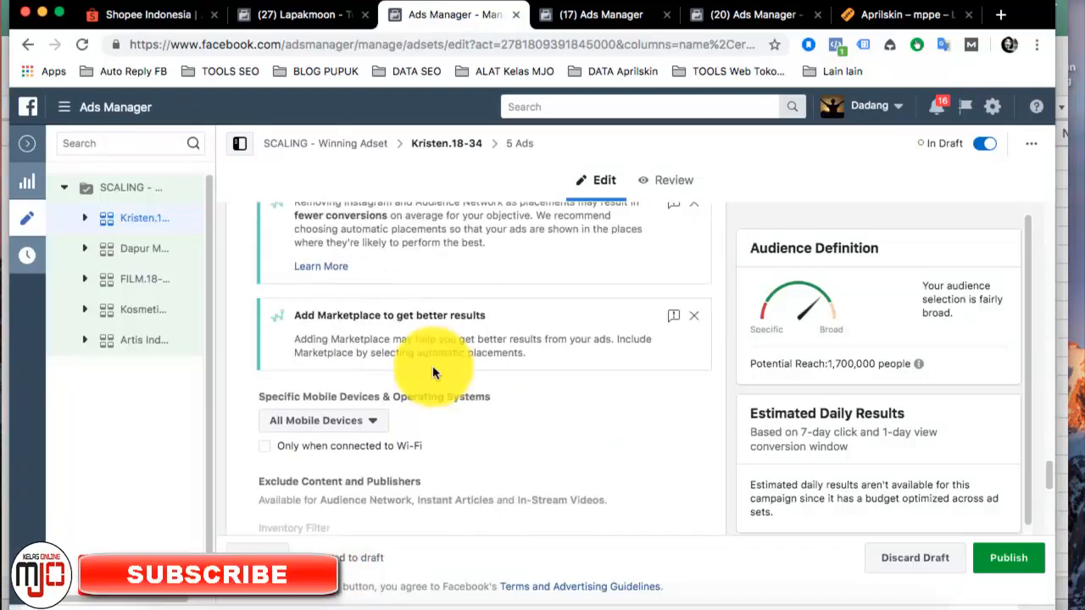
scroll(432, 365, up, 8)
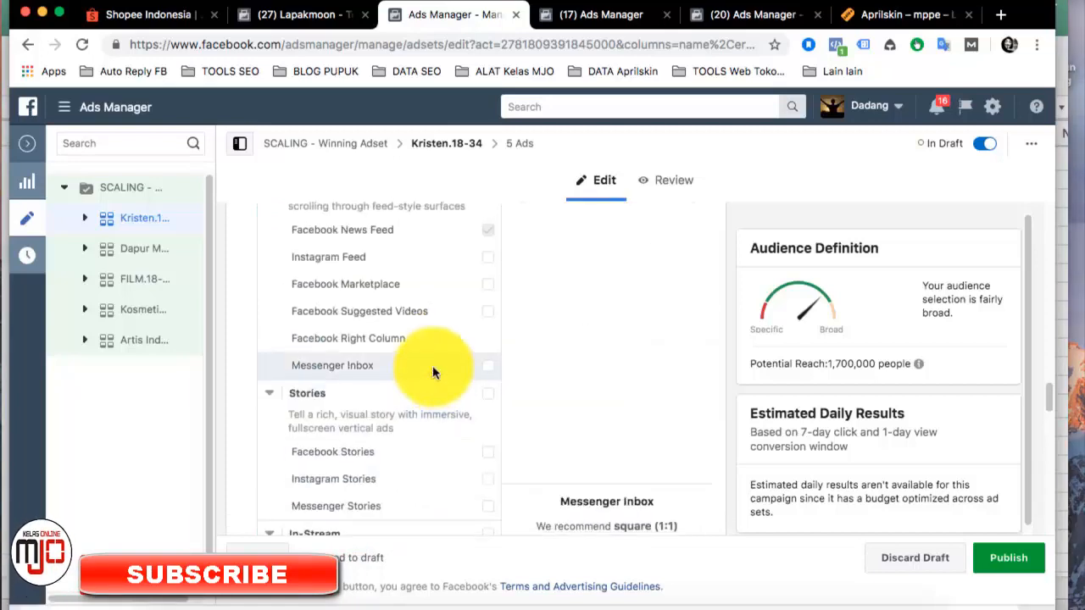
scroll(422, 378, up, 4)
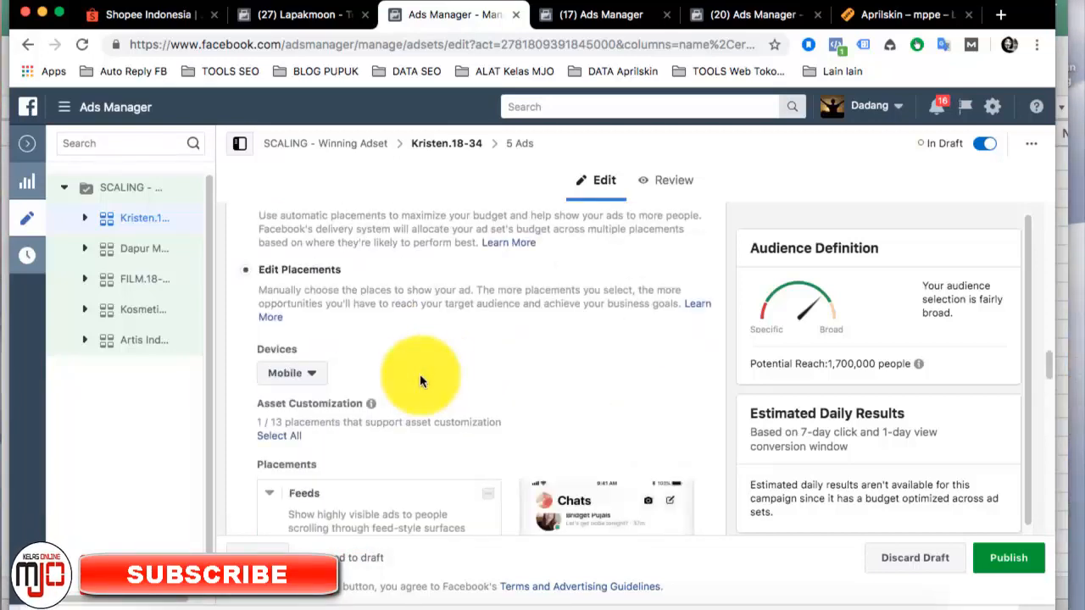
scroll(377, 400, down, 2)
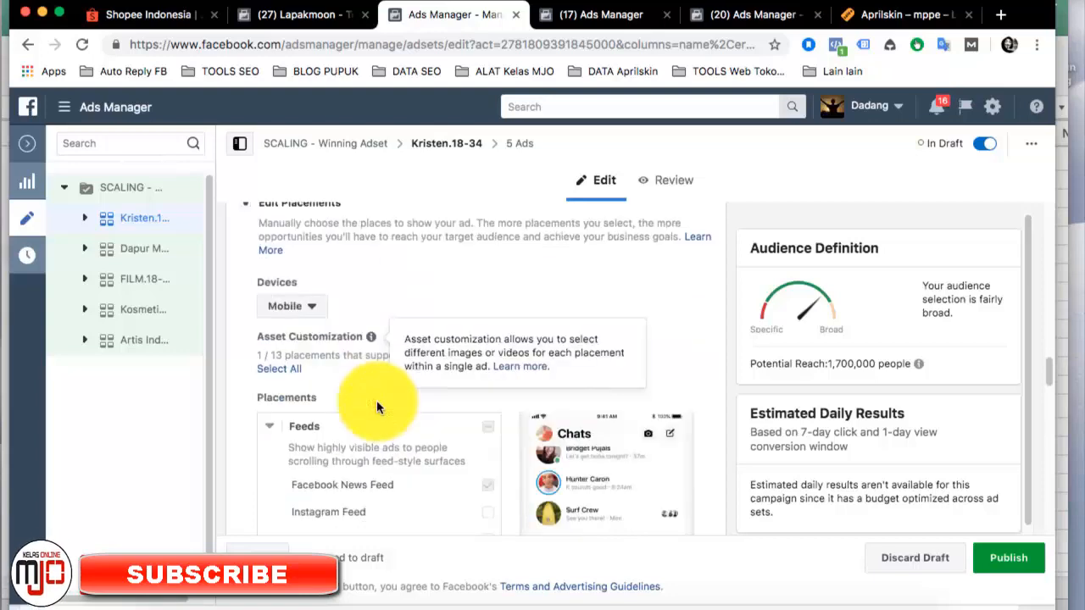
scroll(392, 449, down, 2)
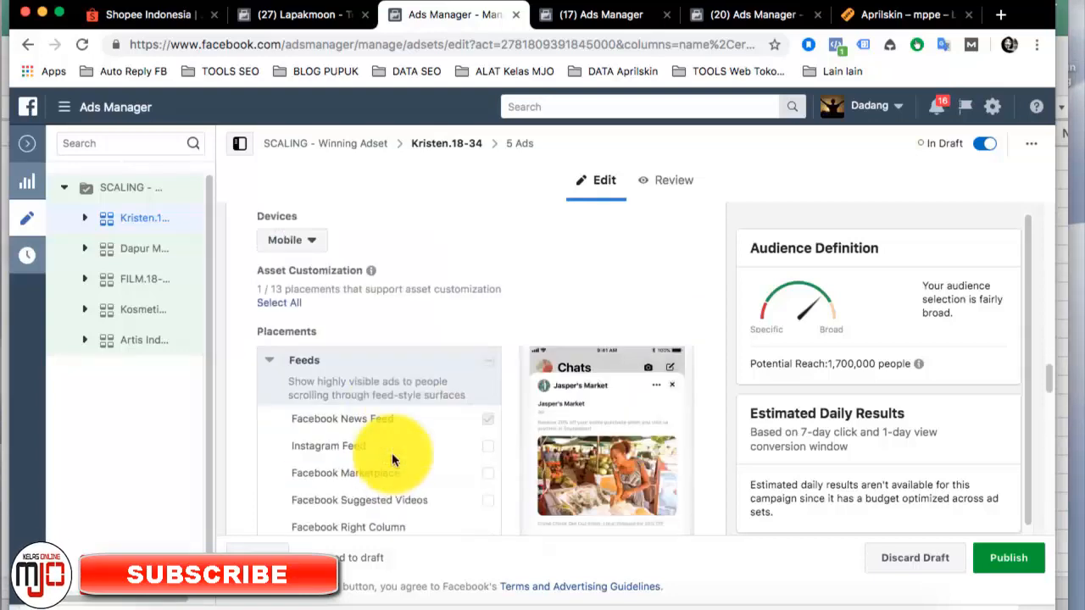
scroll(392, 453, down, 15)
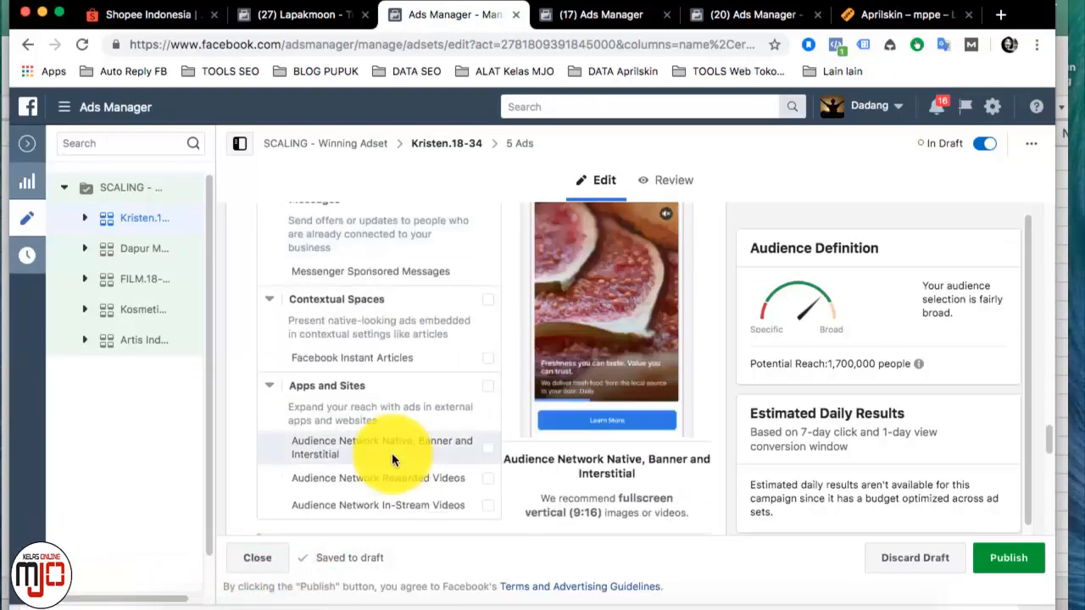
Step: Restrict the specific mobile devices of the Kristen.18-34 ad set to Android Devices Only
scroll(394, 439, down, 5)
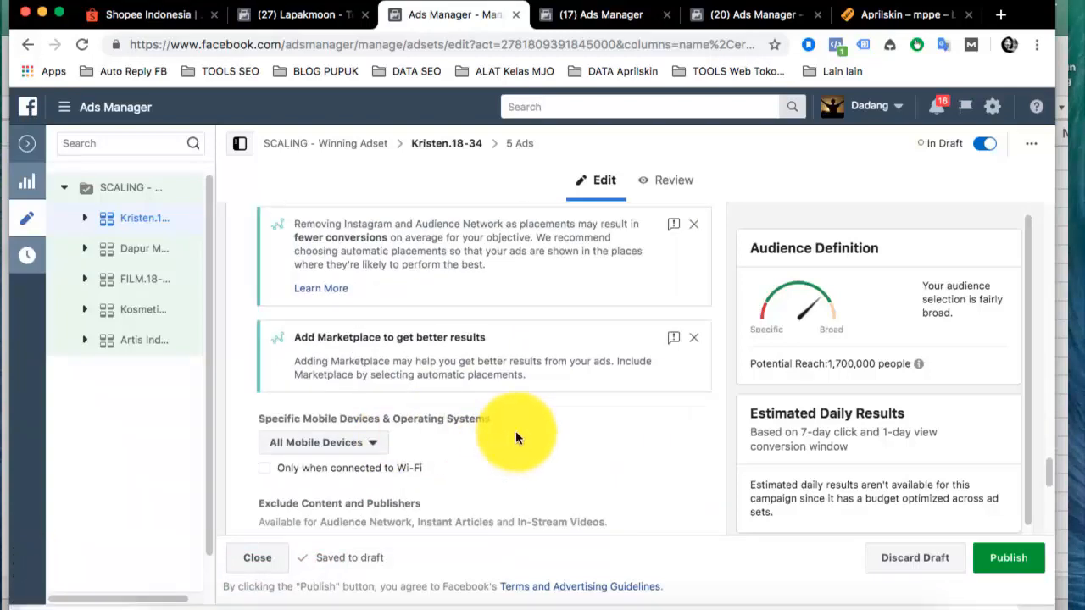
scroll(515, 435, down, 2)
click(304, 378)
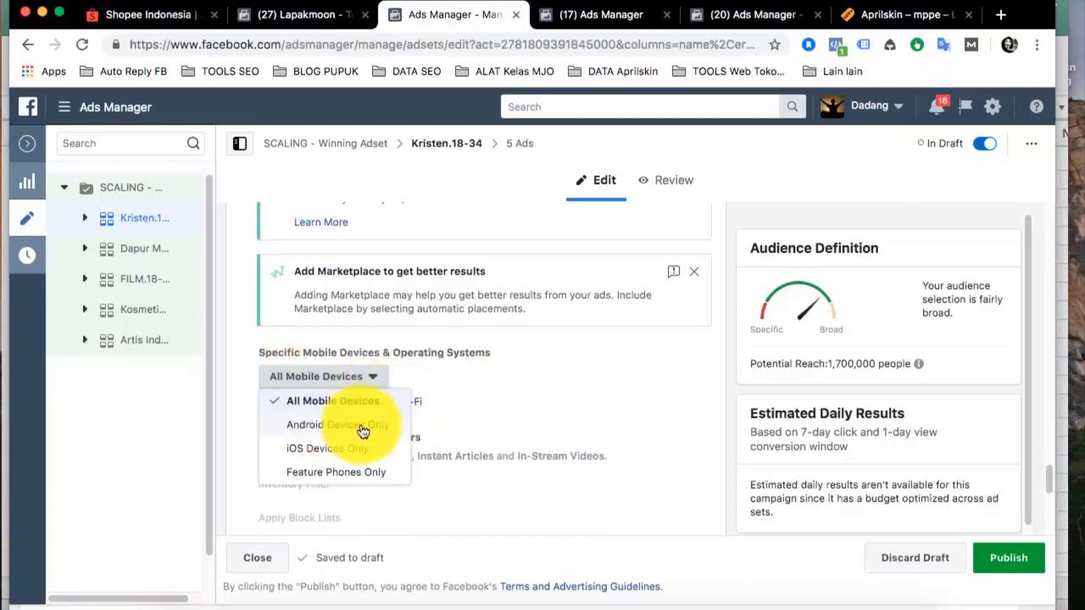
click(322, 426)
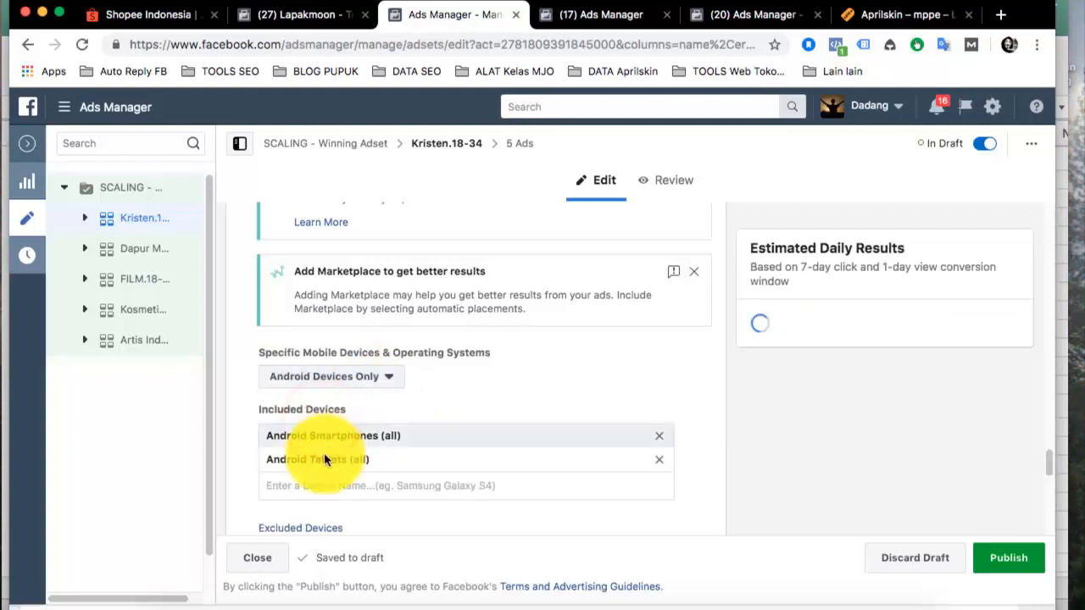
click(529, 390)
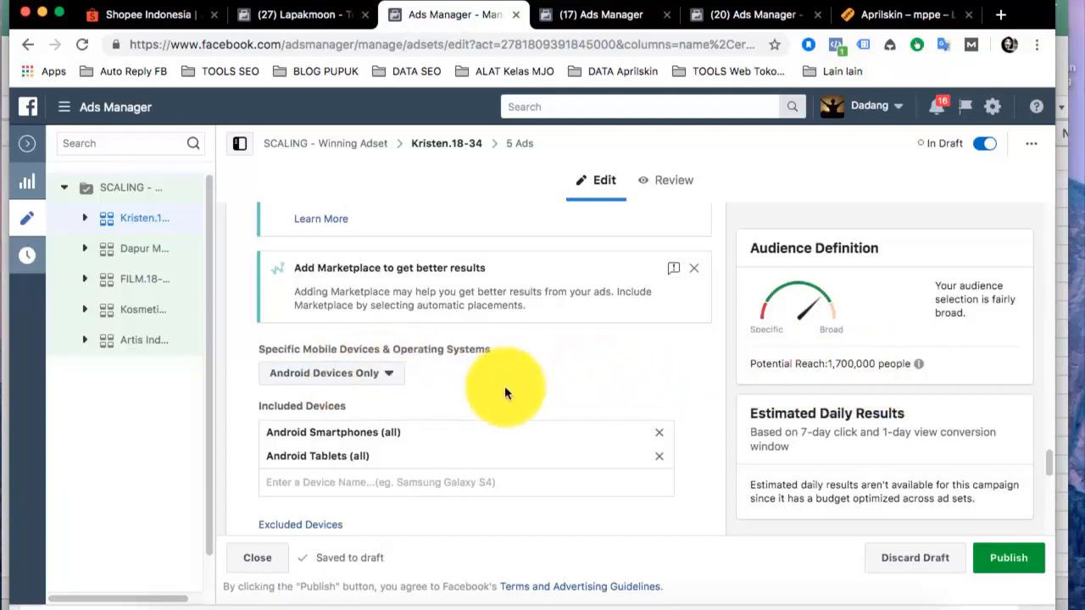
scroll(504, 390, down, 5)
scroll(504, 390, down, 5)
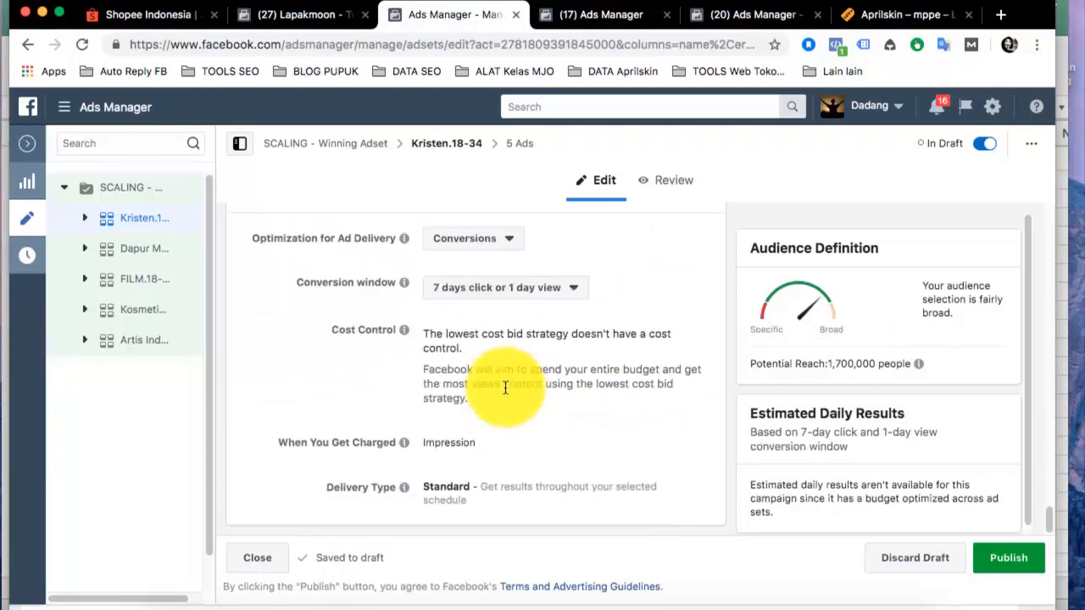
scroll(646, 361, up, 20)
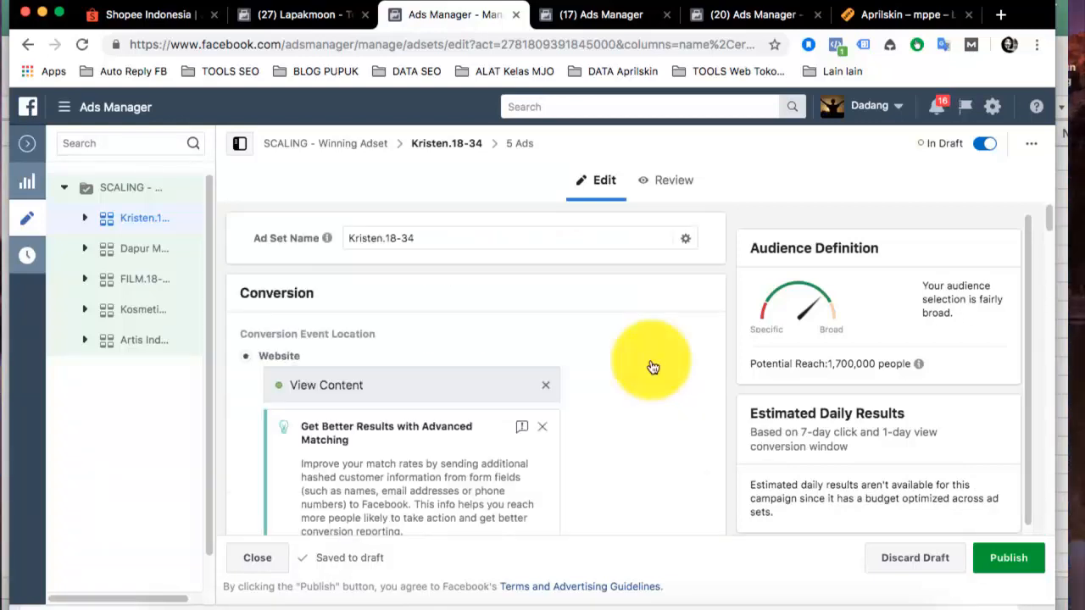
Step: Open the copied Dapur Masakan ad set and rename it Dapur Masakan.18-34
click(128, 253)
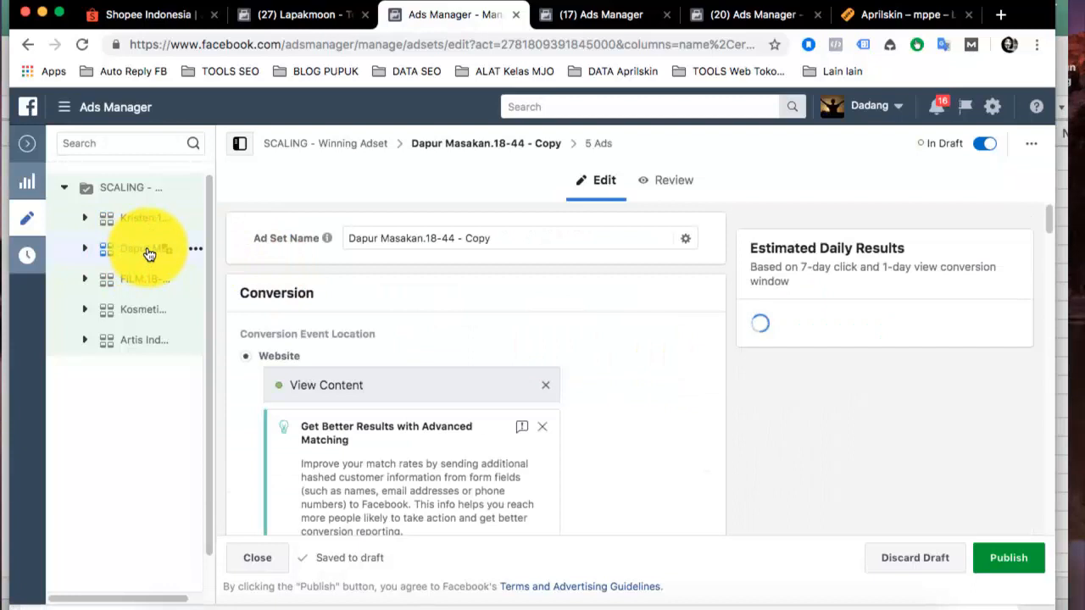
click(622, 244)
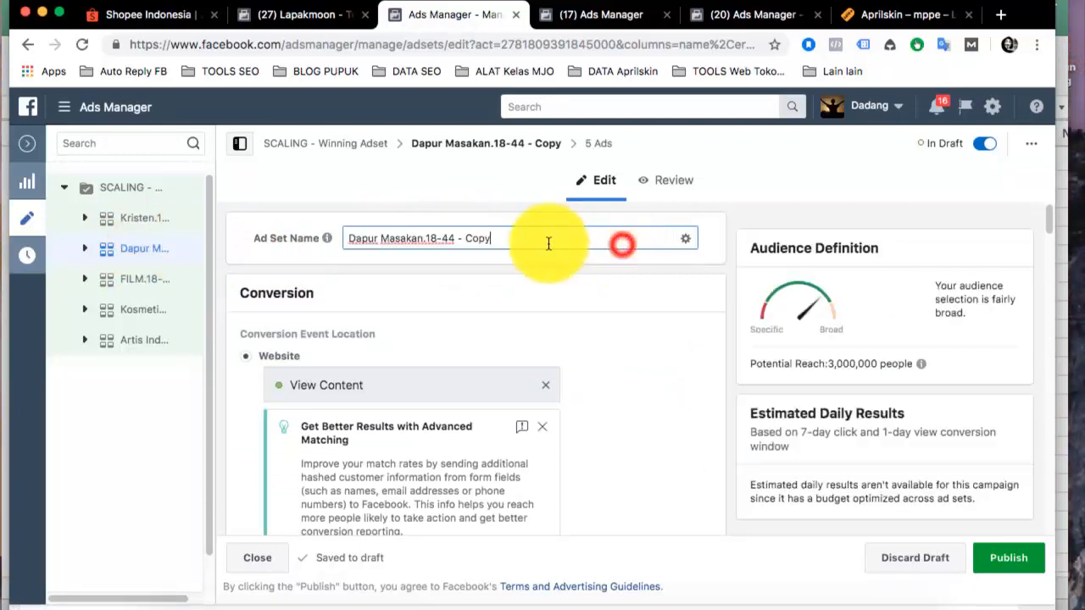
drag(486, 241, 444, 245)
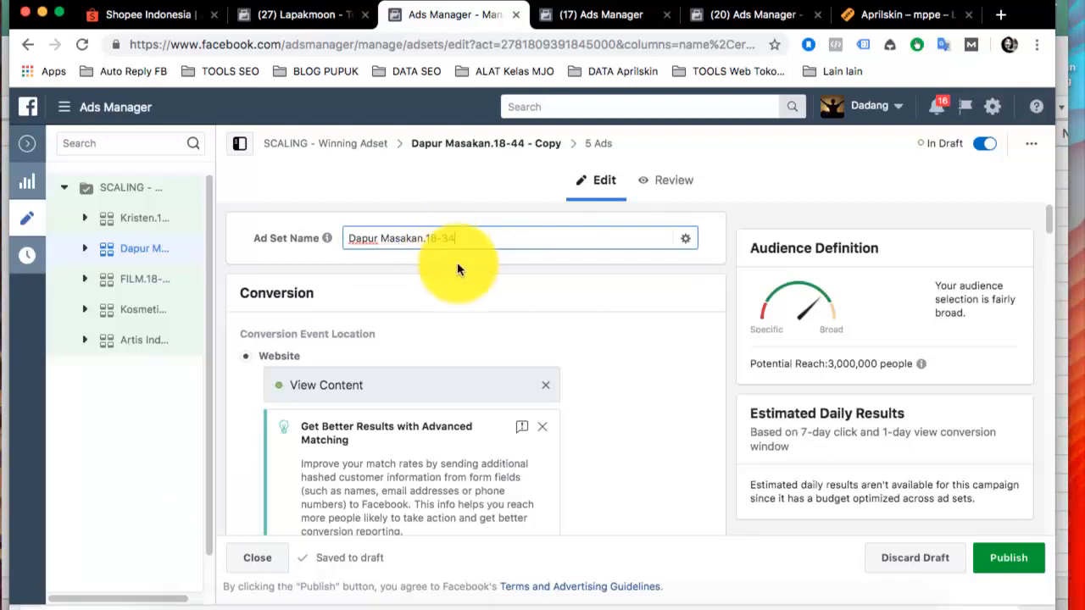
click(468, 290)
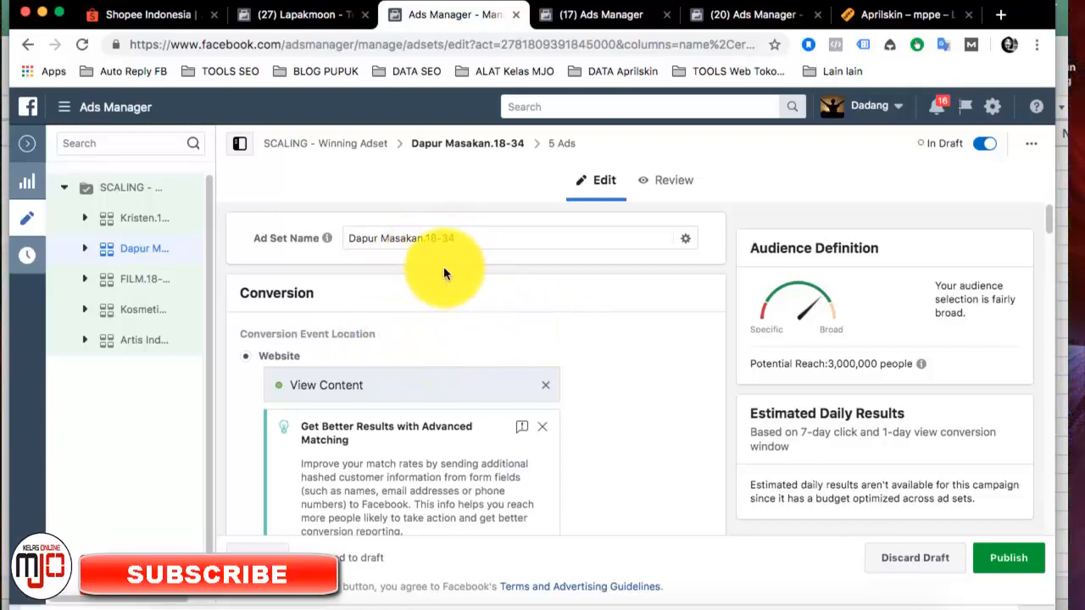
Step: Edit the ad set's saved audience, SA. Dapur MAsakan, and set its maximum age to 34
scroll(458, 308, down, 1)
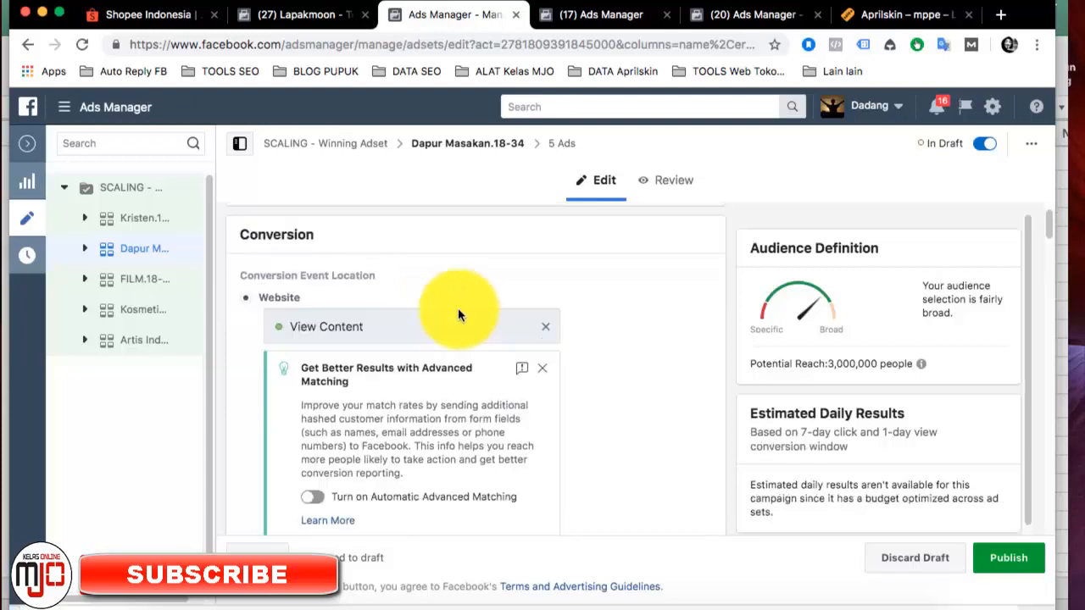
scroll(457, 315, down, 10)
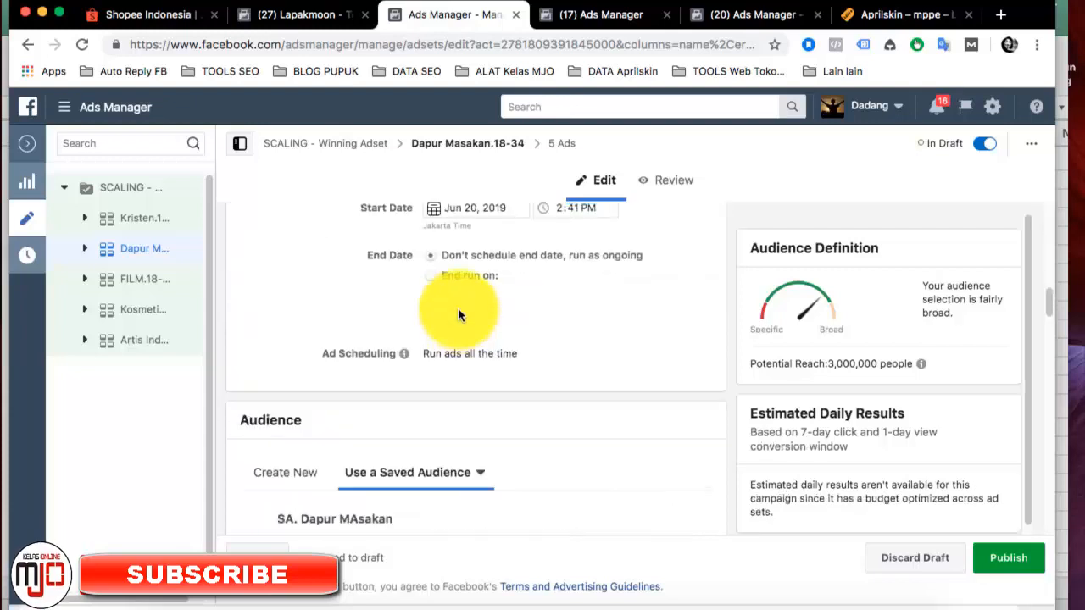
scroll(458, 315, up, 1)
scroll(458, 314, down, 3)
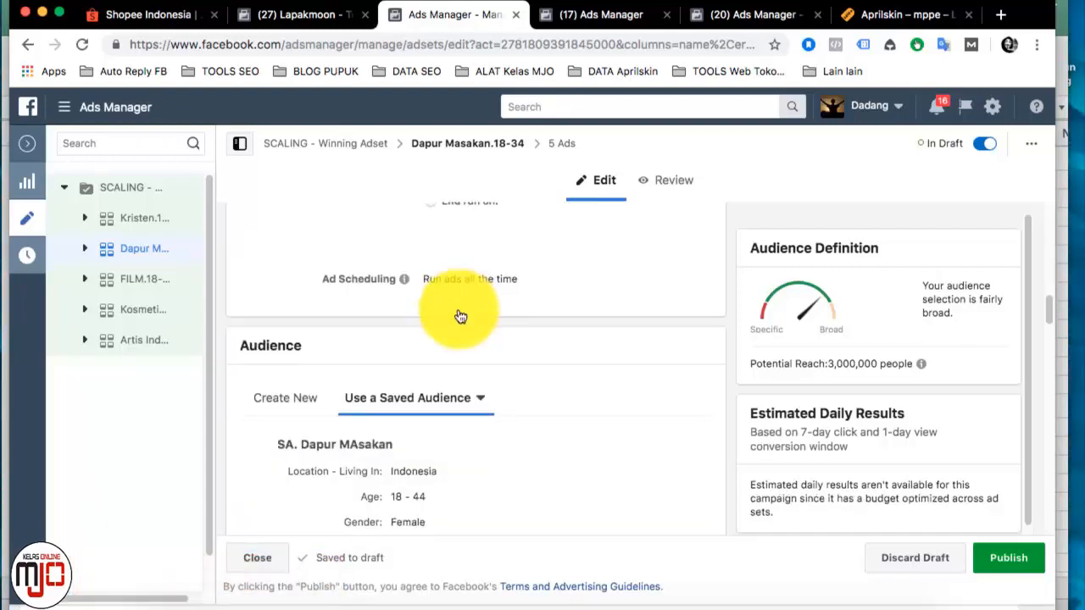
scroll(428, 379, down, 6)
scroll(416, 356, up, 5)
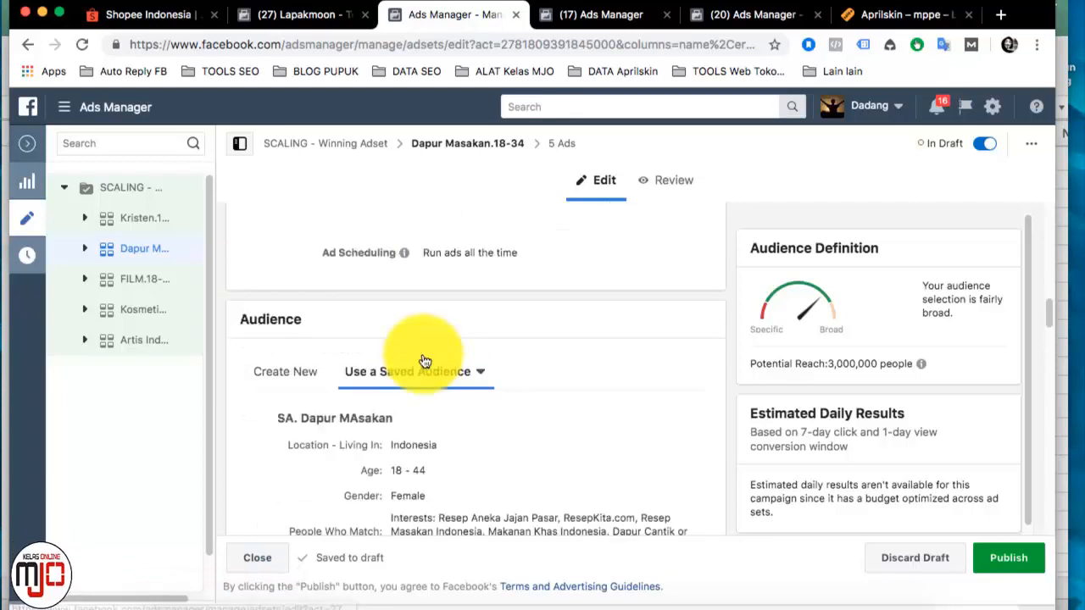
scroll(429, 356, down, 1)
click(419, 513)
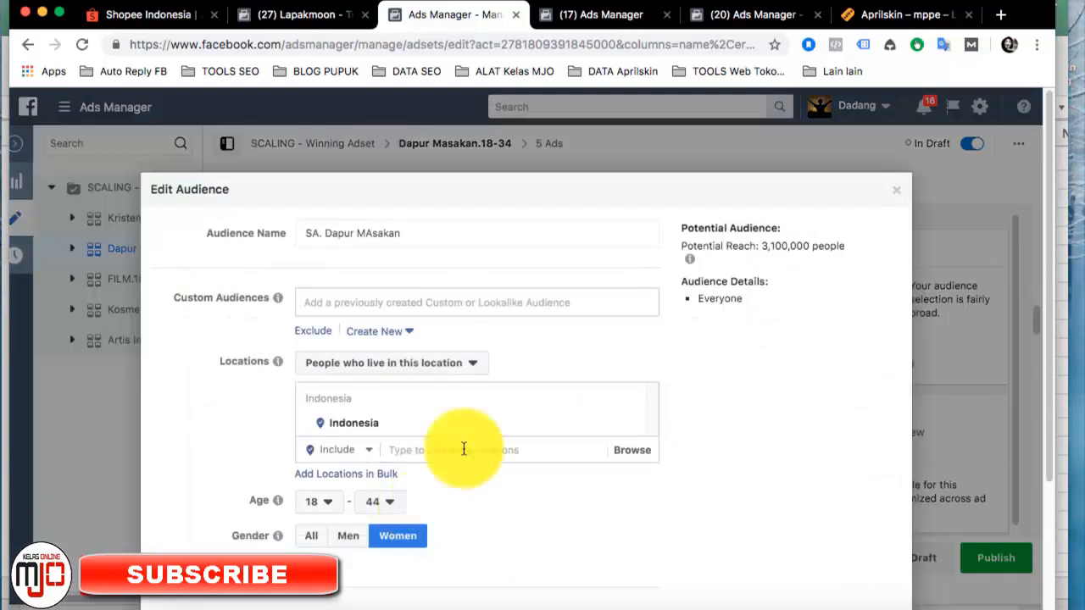
click(393, 503)
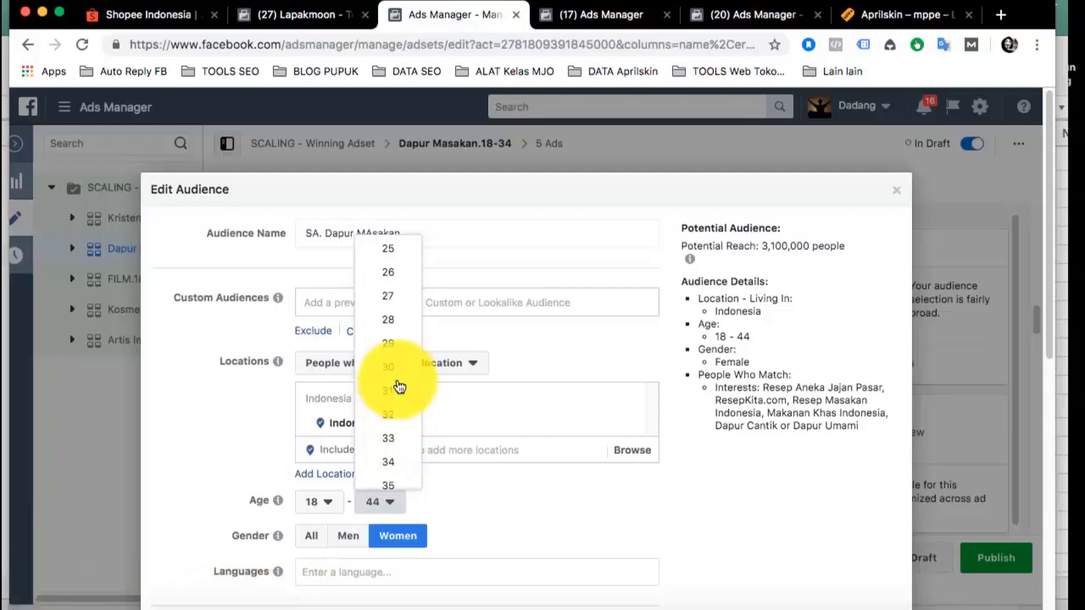
click(398, 468)
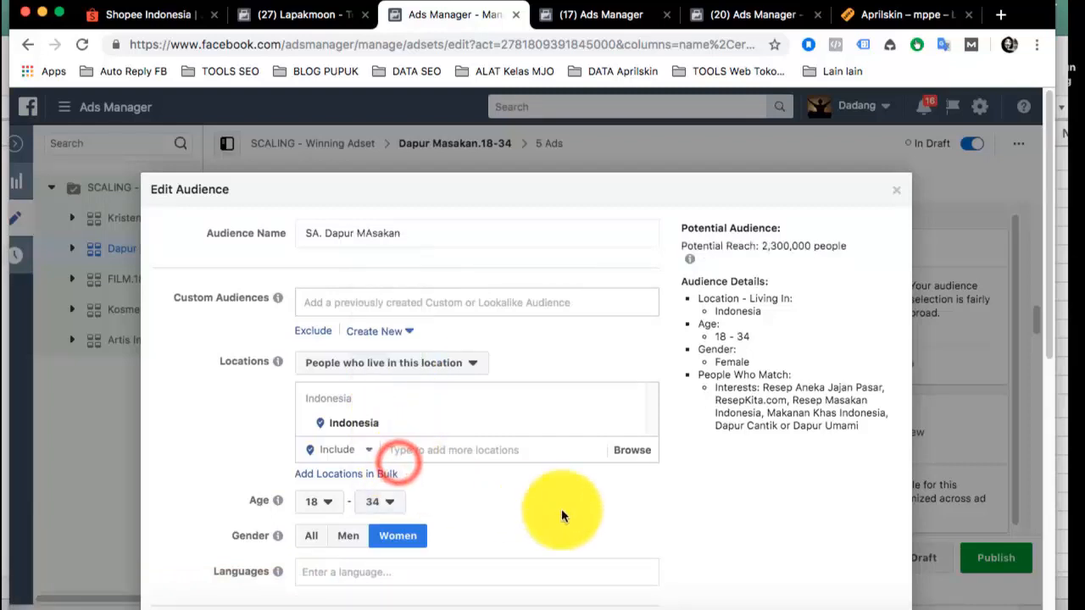
Step: Check the audience's detailed targeting, update the SA. Dapur MAsakan saved audience and close the change review
click(561, 509)
scroll(467, 437, down, 5)
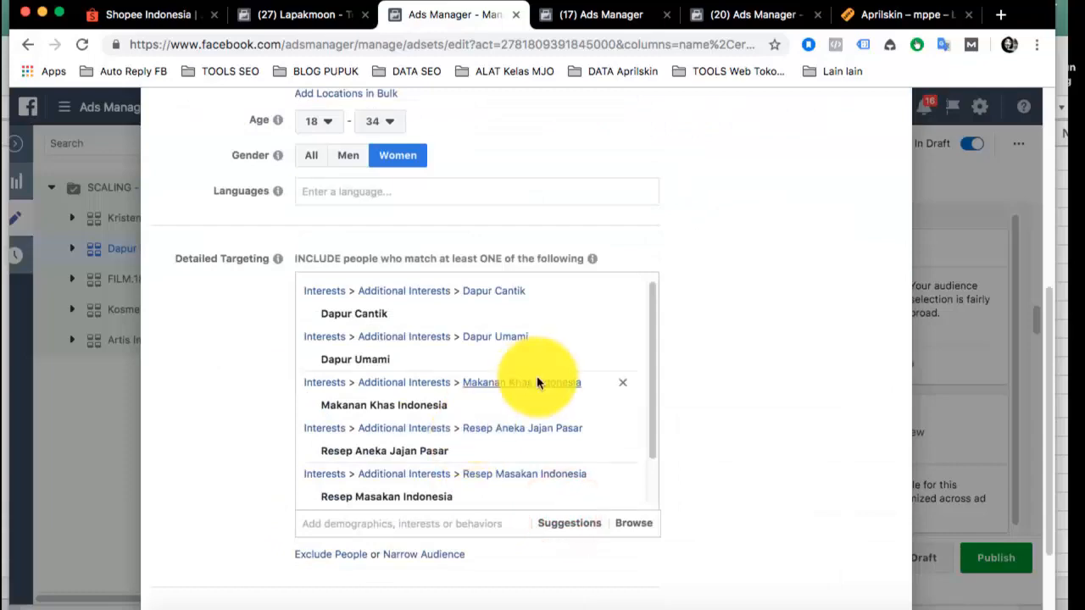
scroll(537, 376, down, 1)
scroll(770, 370, down, 2)
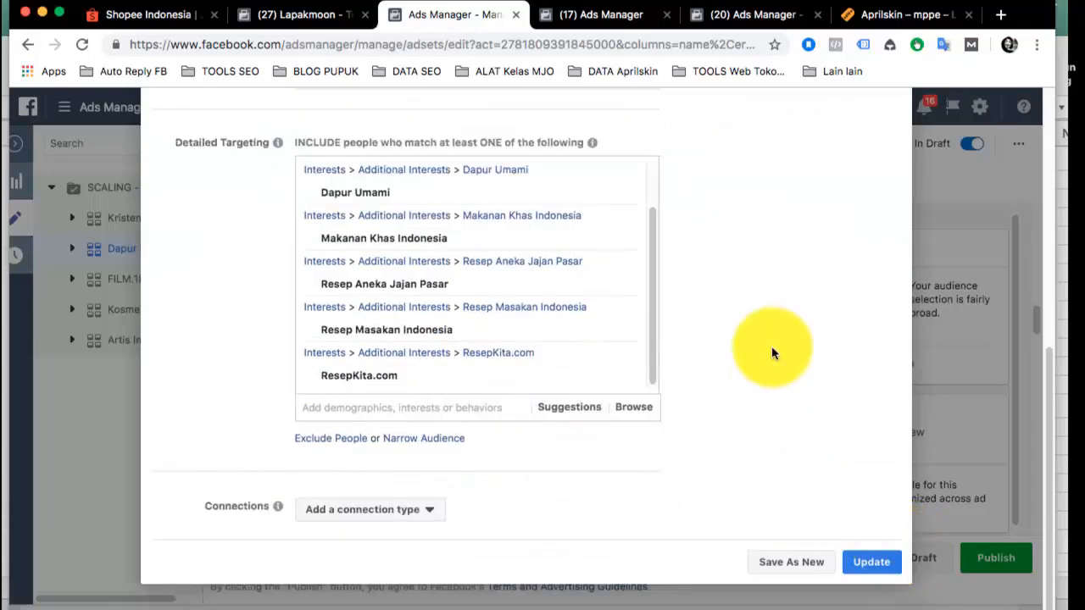
scroll(771, 352, up, 5)
scroll(778, 343, down, 5)
click(871, 562)
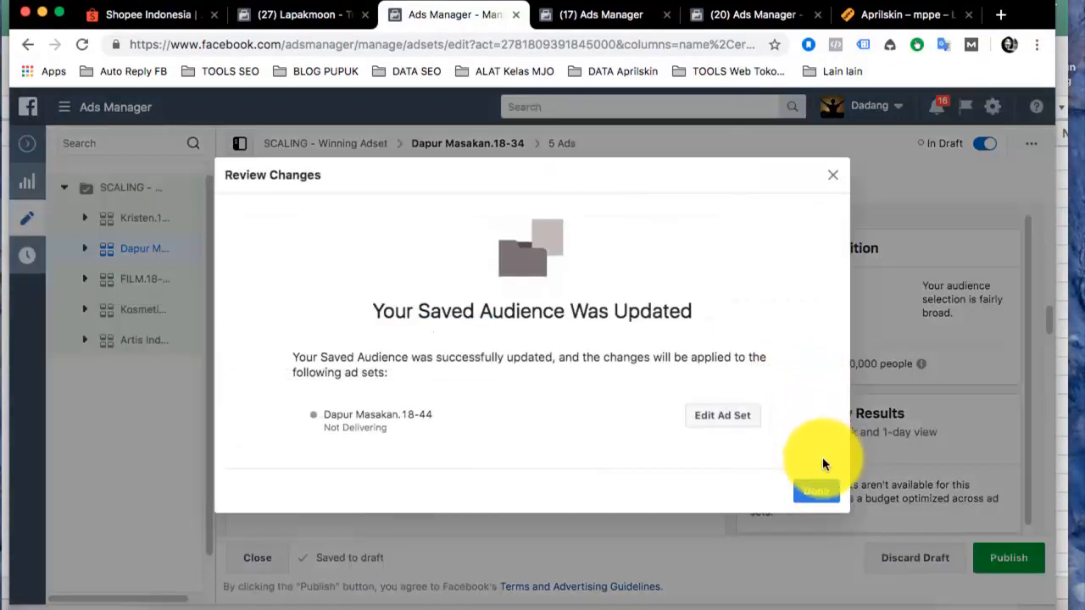
click(814, 491)
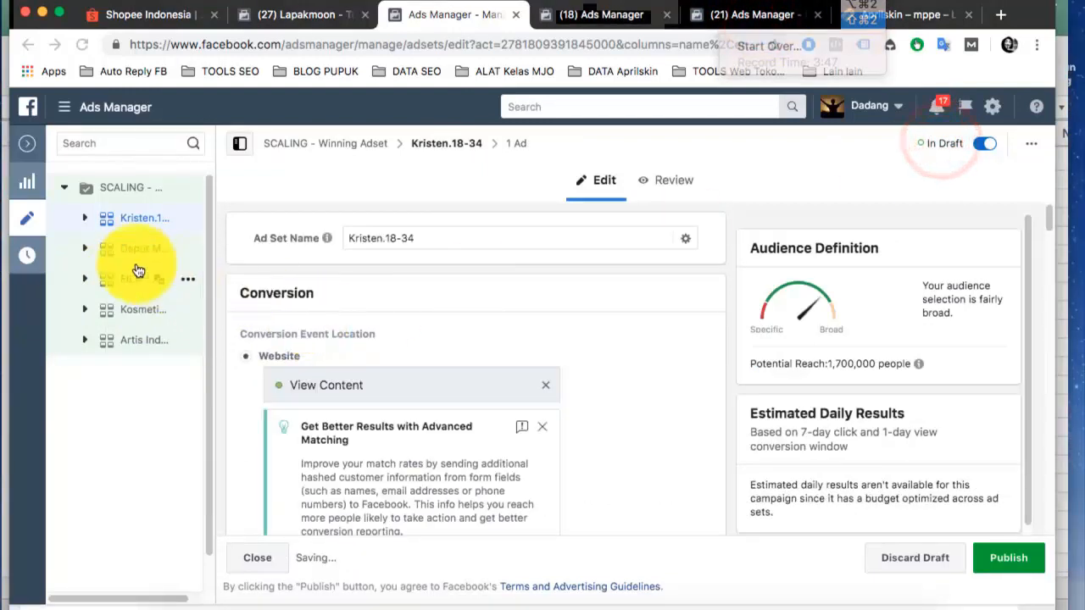
Step: Leave the ad set editor and return to the campaign's list of ad sets
click(27, 144)
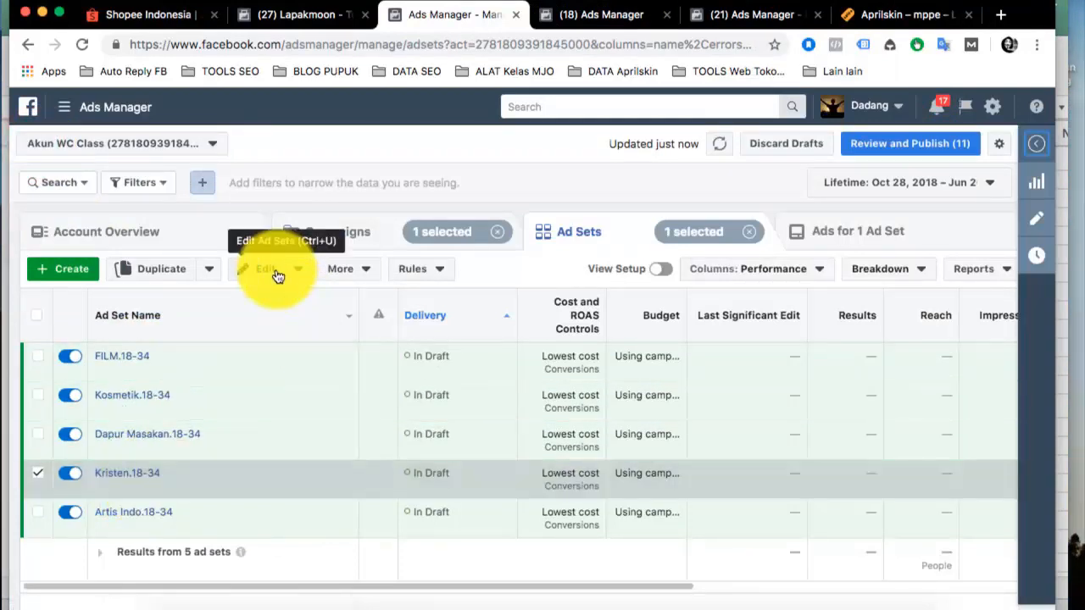
Step: Open the Kristen.18-34 ad set for editing and replace its website conversion event with Add to Cart
click(278, 271)
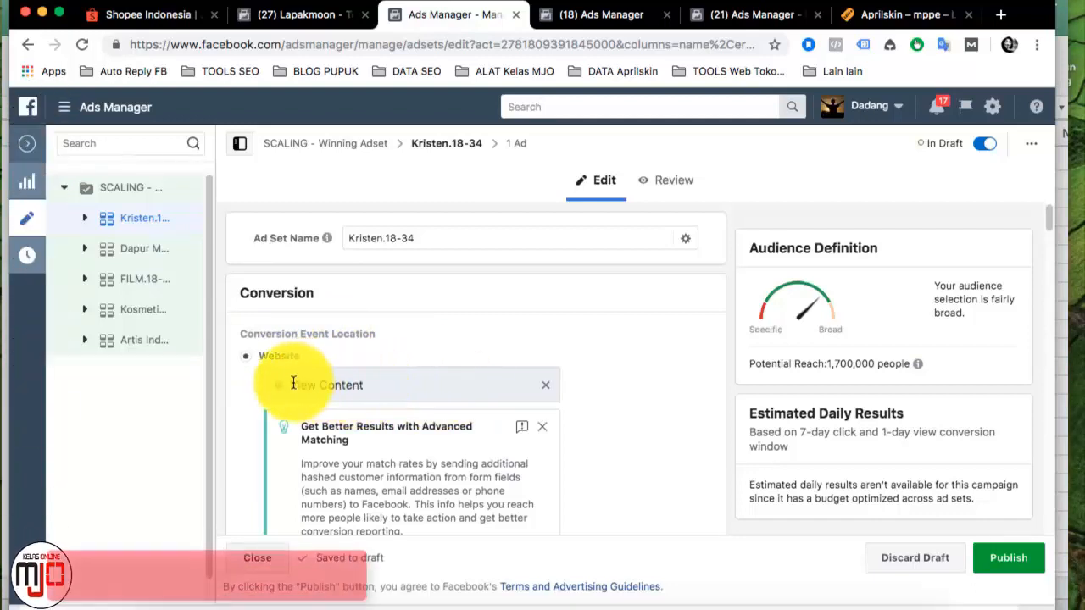
click(547, 392)
click(390, 378)
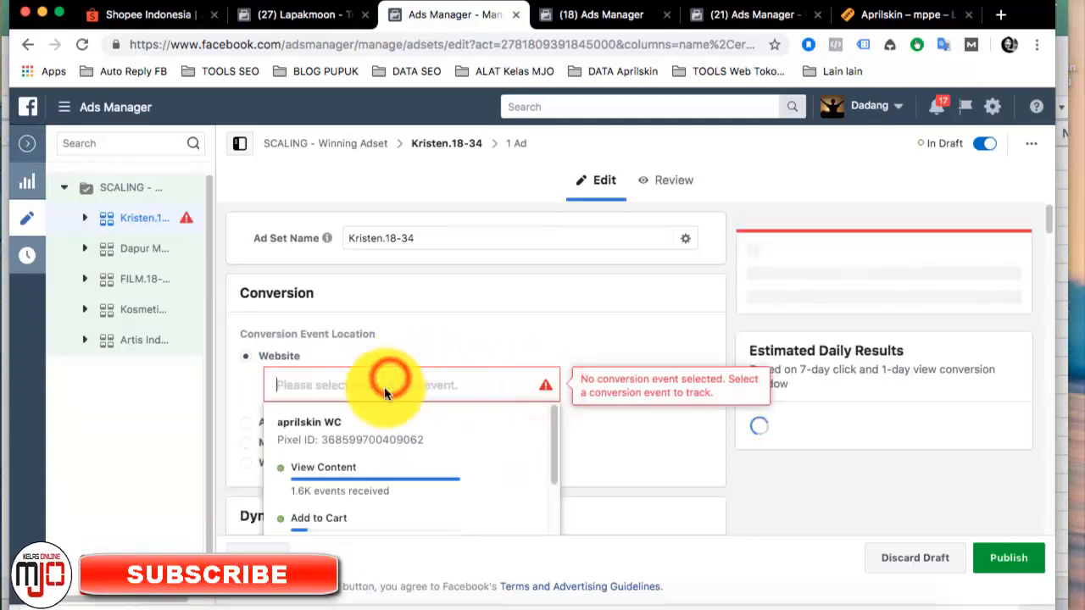
click(358, 523)
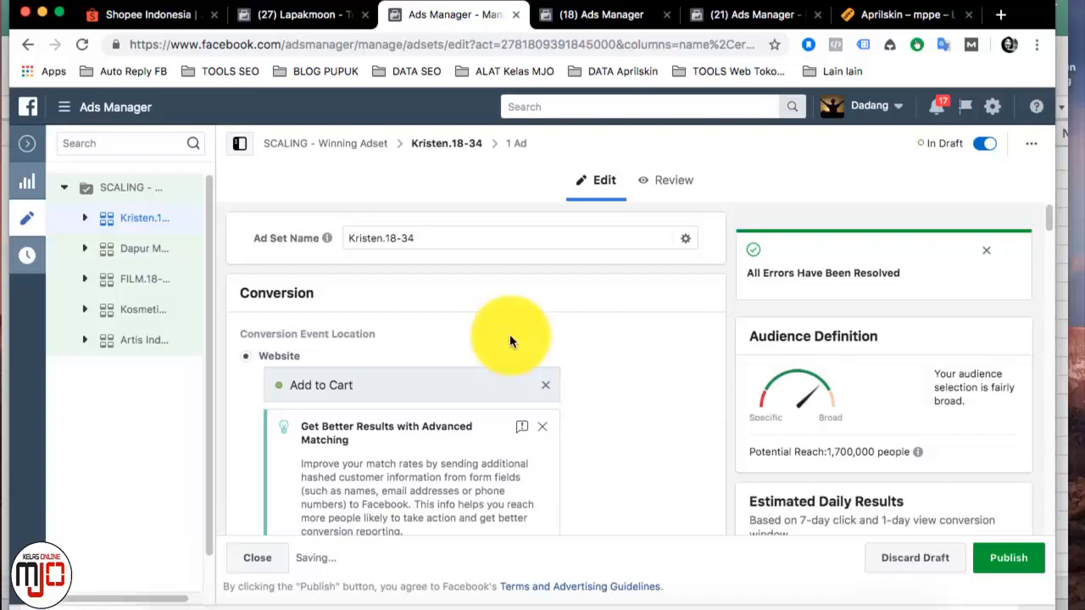
click(510, 334)
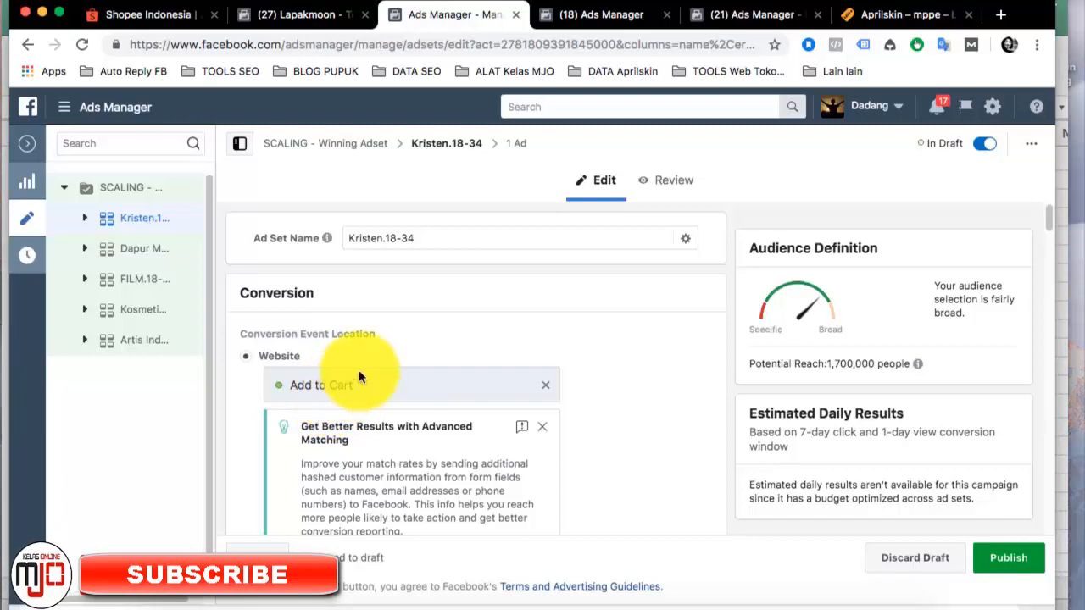
click(331, 385)
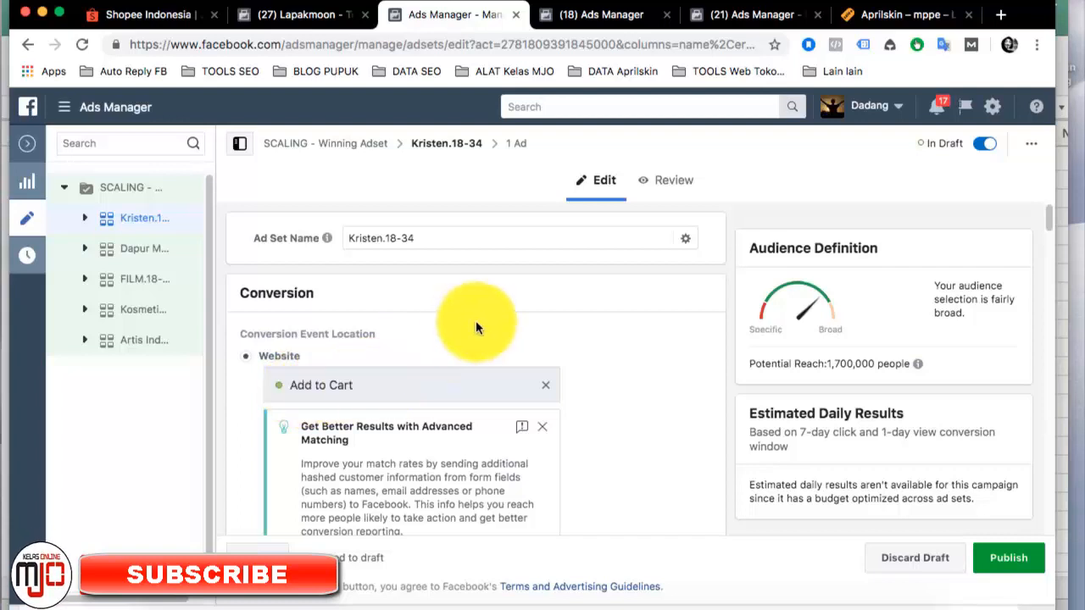
Step: Check the conversion event in the Dapur Masakan, FILM, Kosmetik and Artis Indo ad sets and return to Kristen.18-34
click(140, 253)
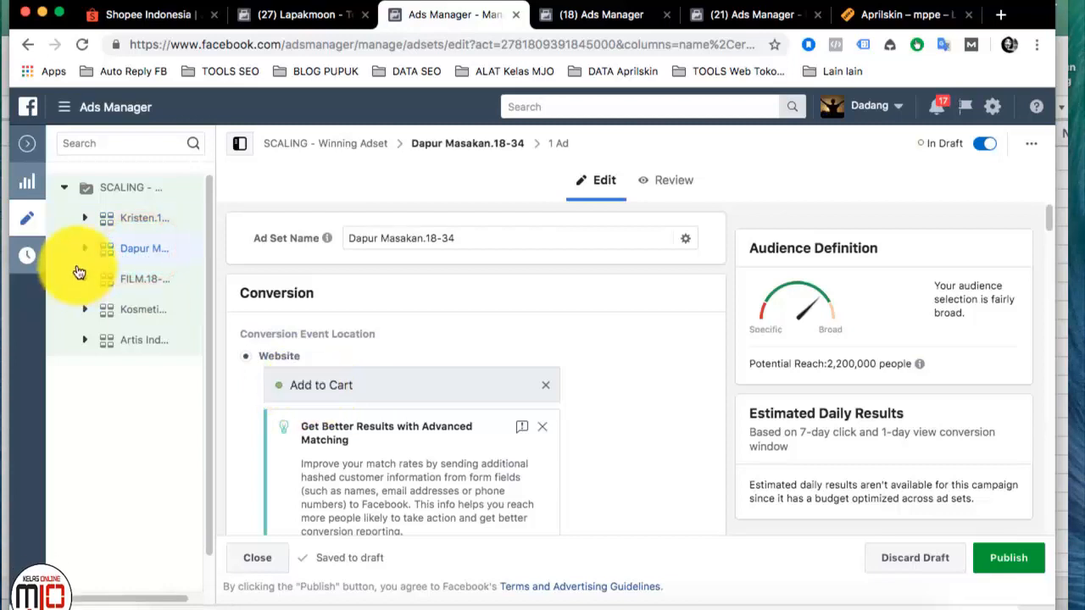
click(135, 282)
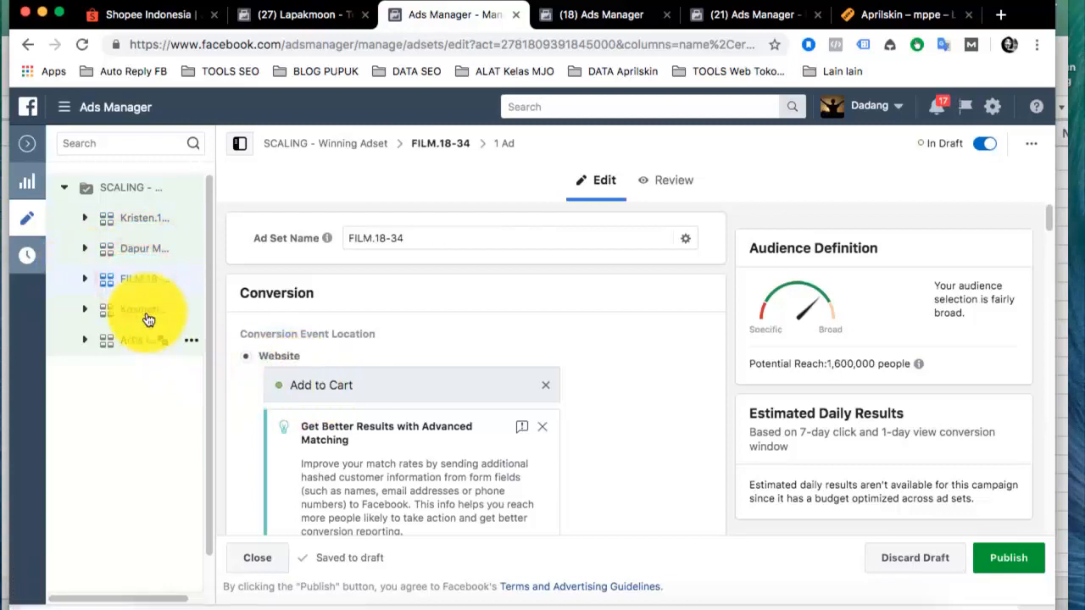
click(137, 310)
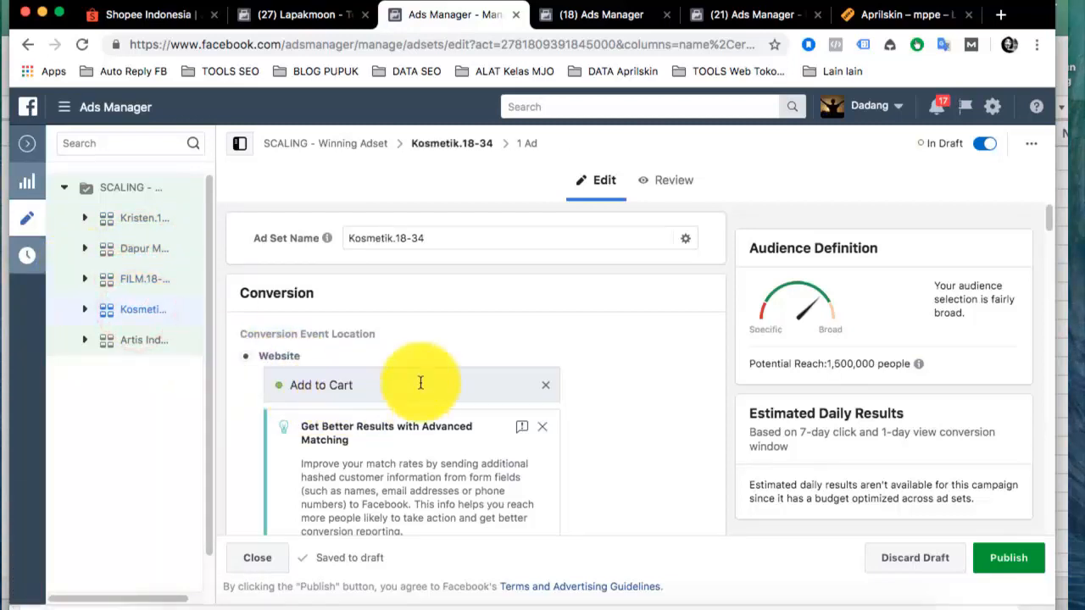
click(138, 340)
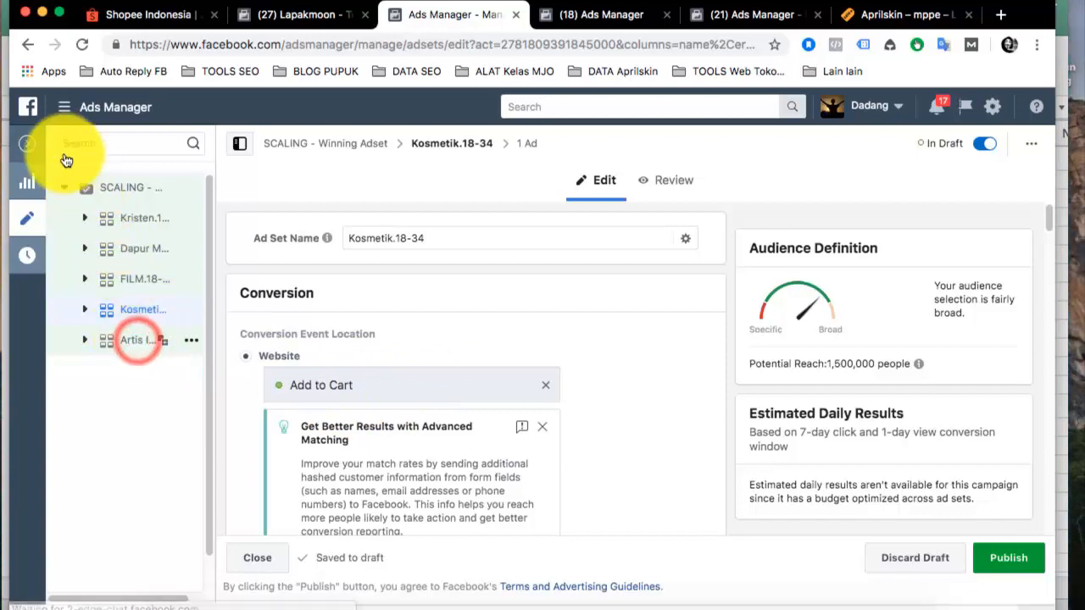
click(110, 188)
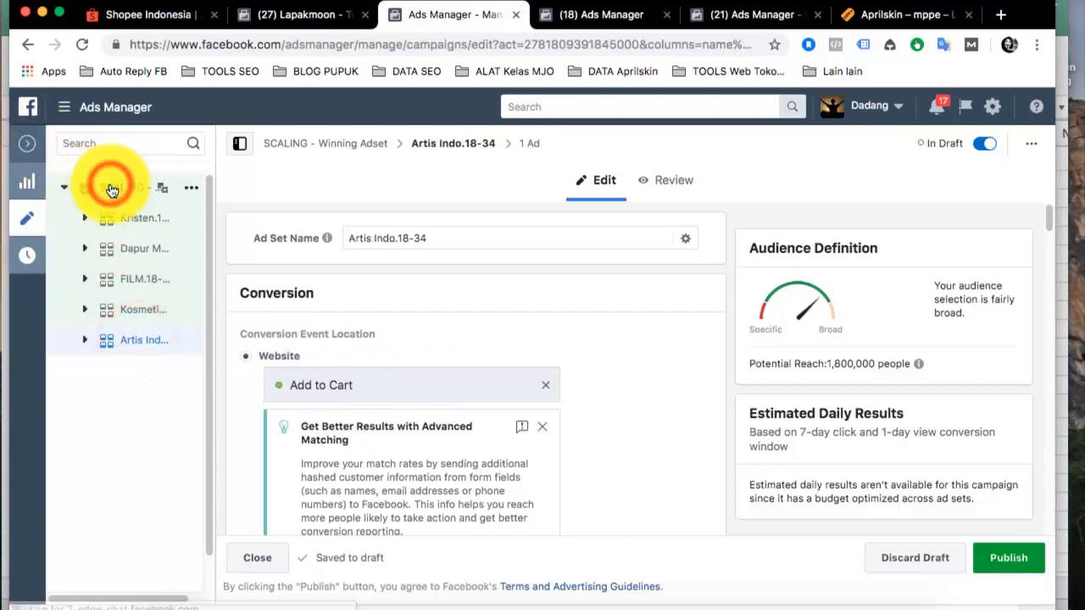
click(135, 223)
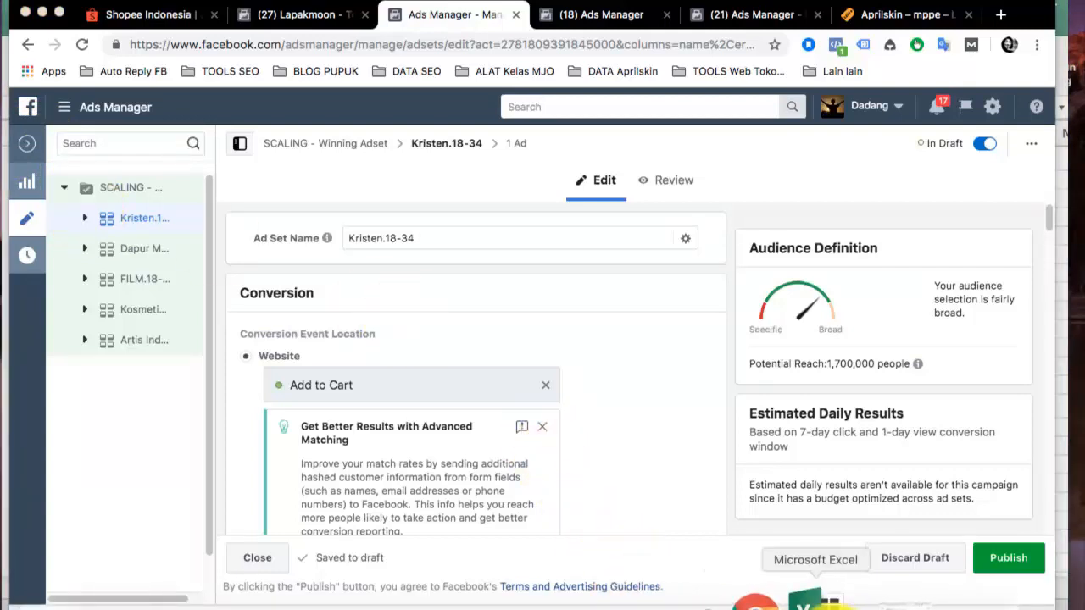
Step: Switch to the Excel workbook and review the notes in F11 and F12 about editing the web price and the ad copy
click(801, 604)
click(768, 429)
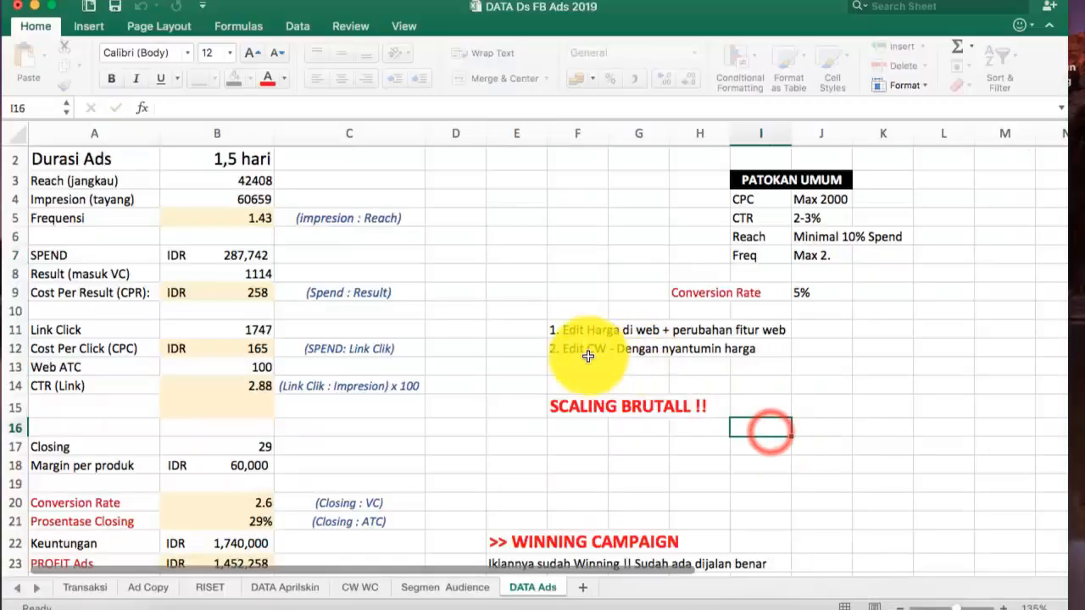
click(573, 341)
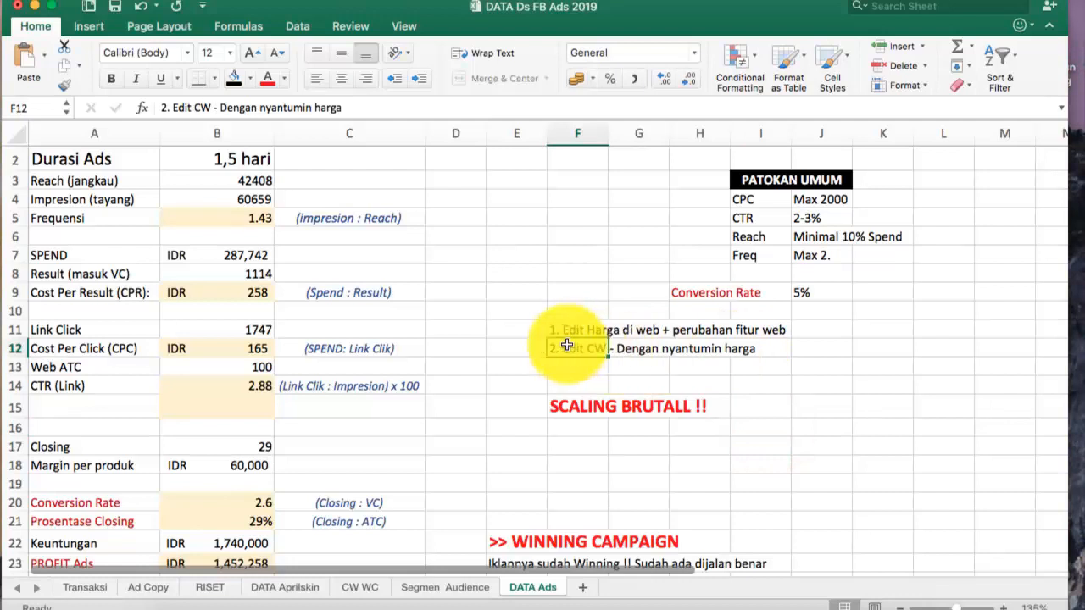
click(597, 350)
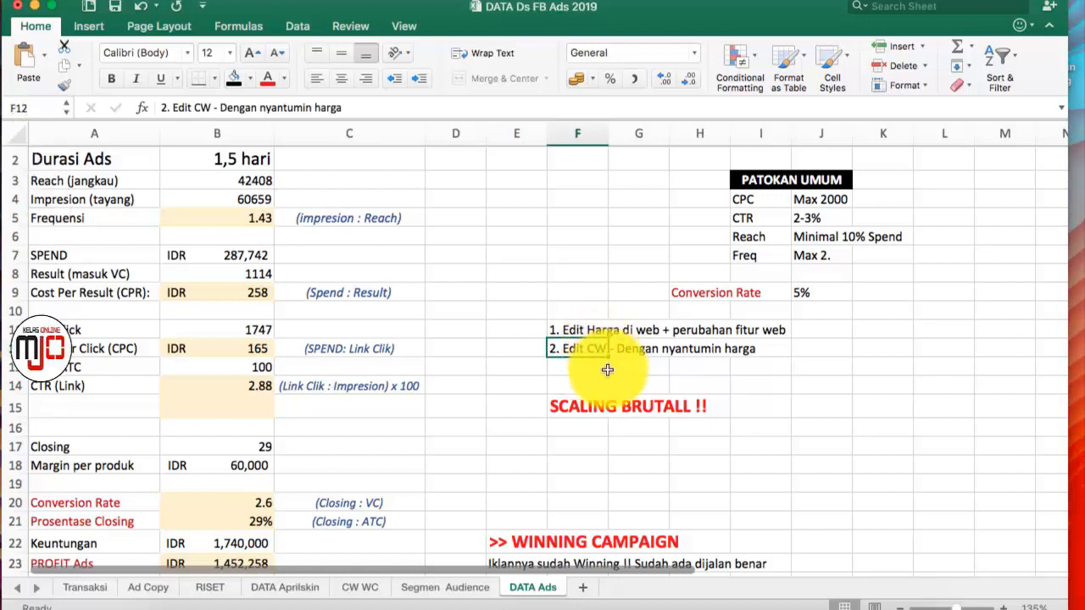
click(604, 370)
click(574, 348)
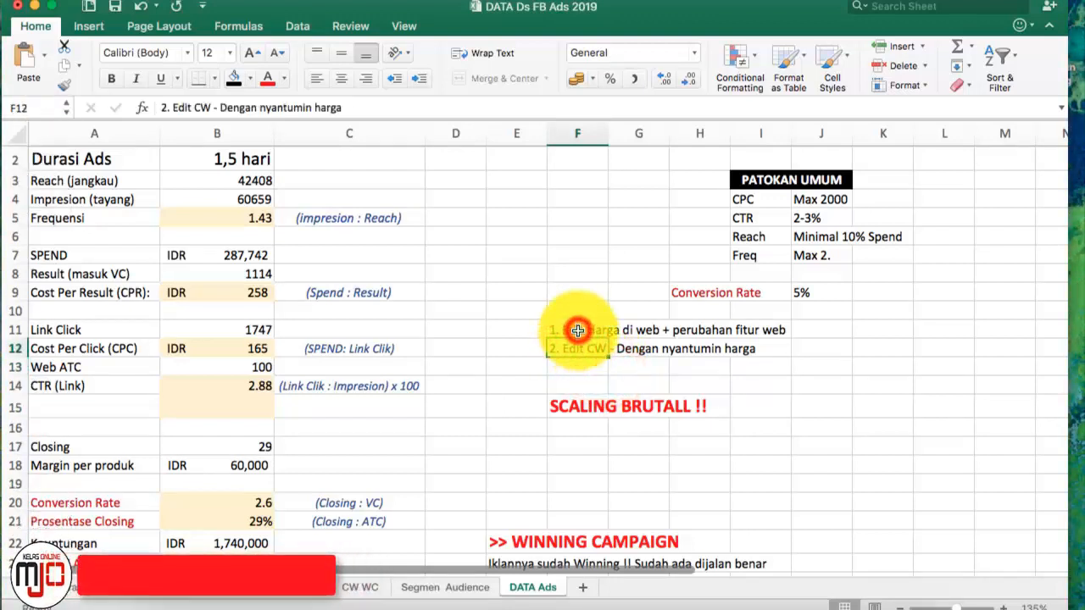
click(578, 330)
click(590, 354)
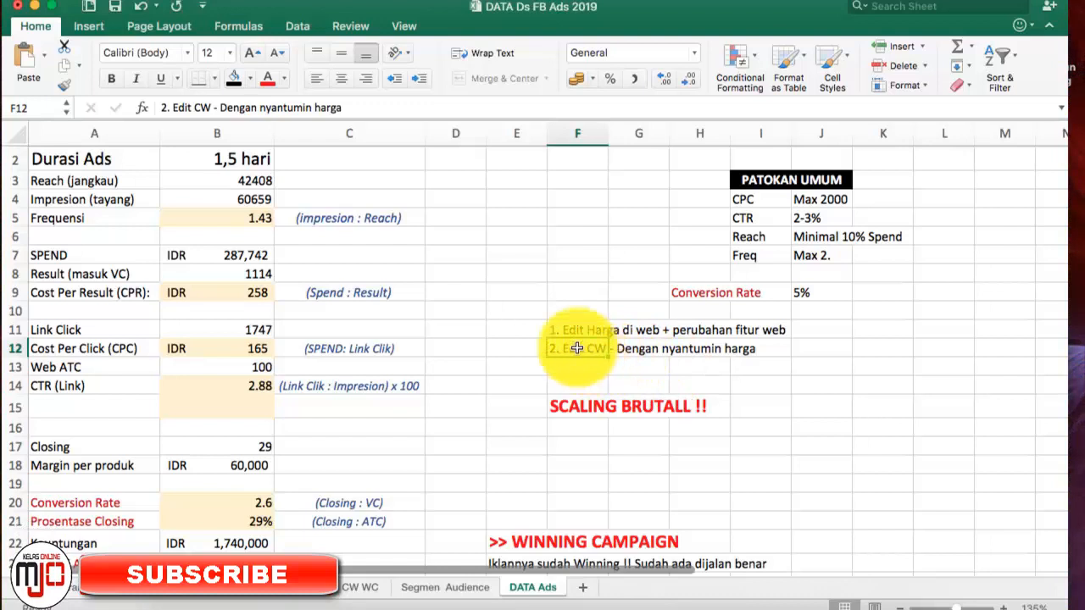
Step: Compare the Result (masuk VC) figure with the Web ATC figure in the DATA Ads sheet
click(252, 271)
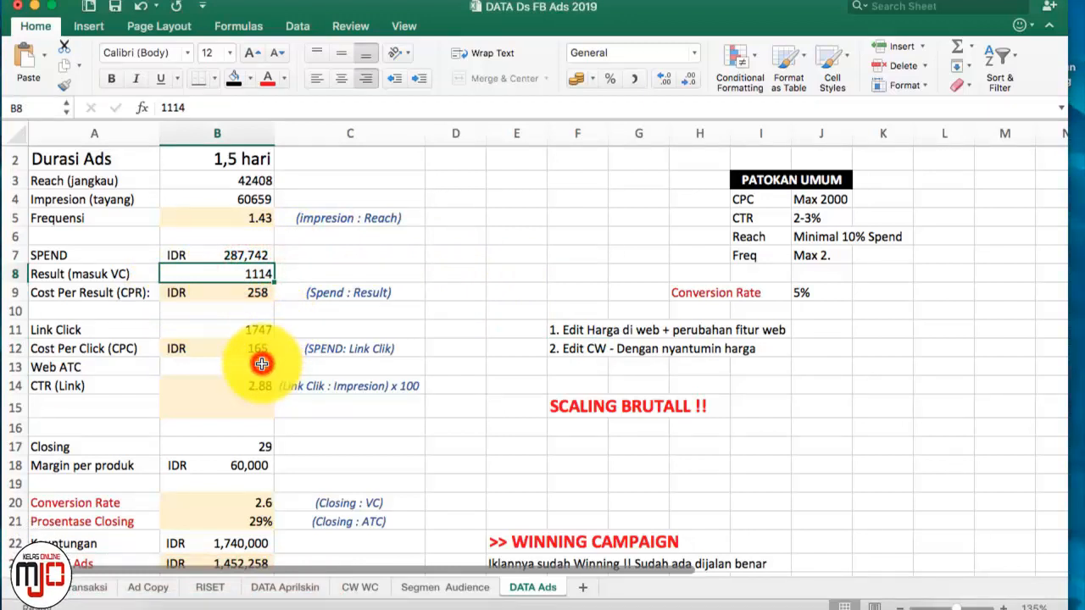
click(261, 365)
click(243, 271)
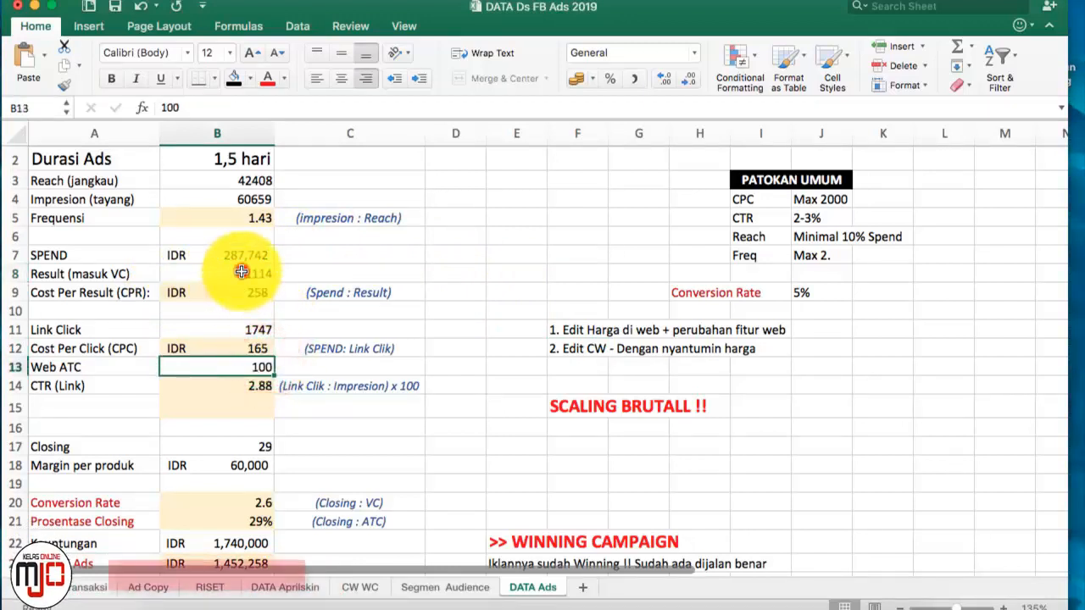
click(259, 366)
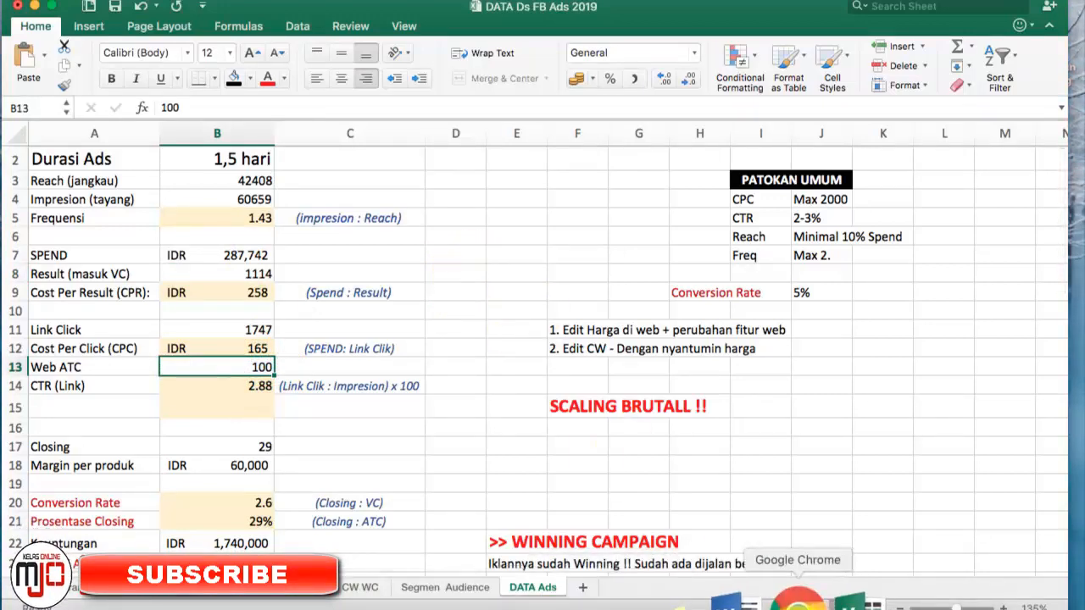
Step: Switch to Chrome, expand the full text of the Lapakmoon ad post and examine its normal and promo price lines
click(797, 600)
click(727, 20)
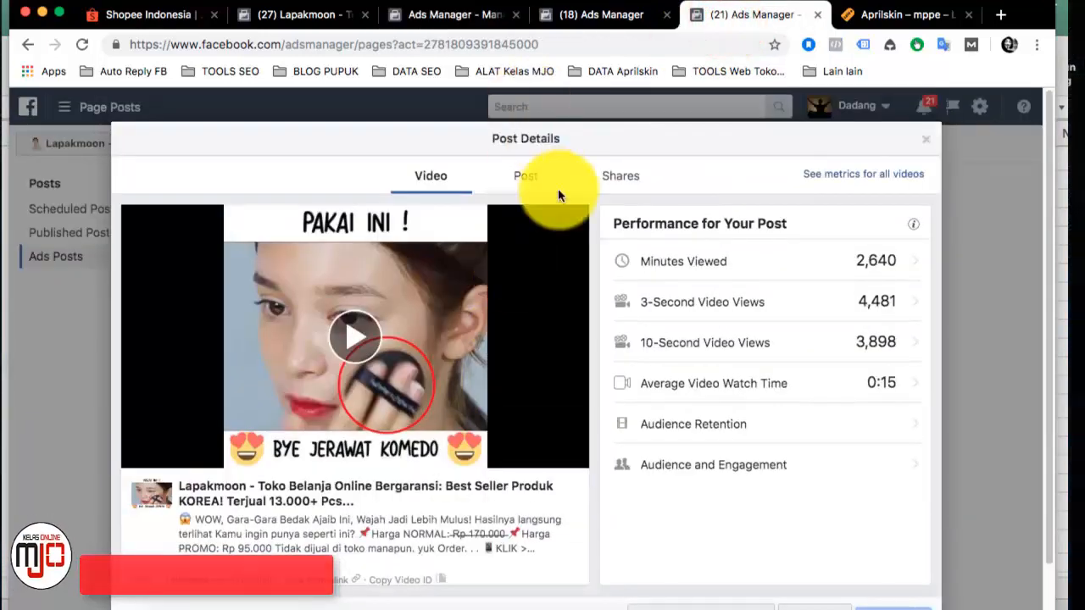
click(527, 176)
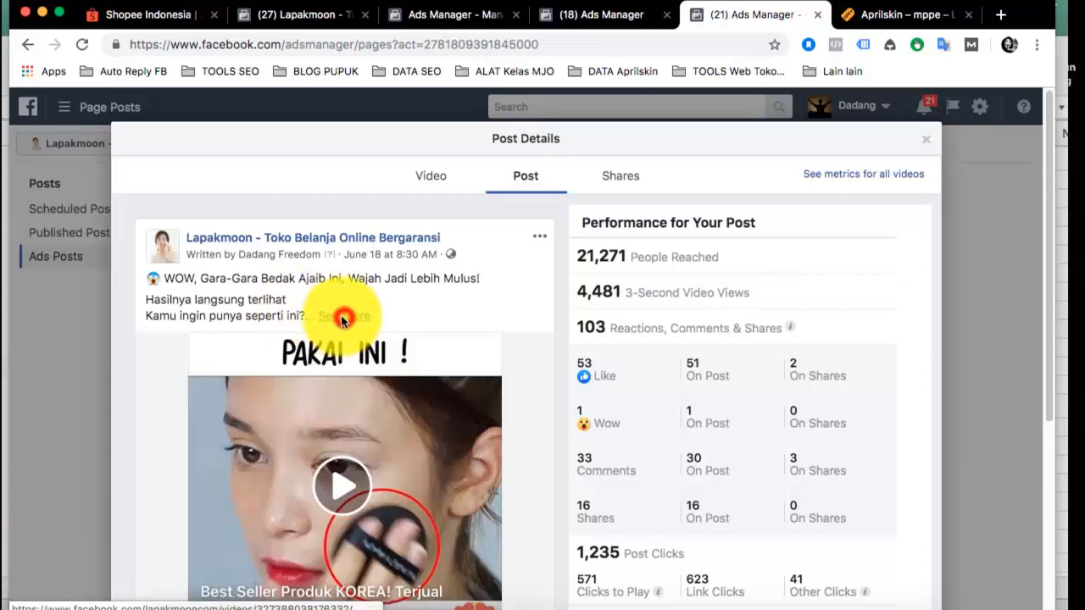
click(344, 317)
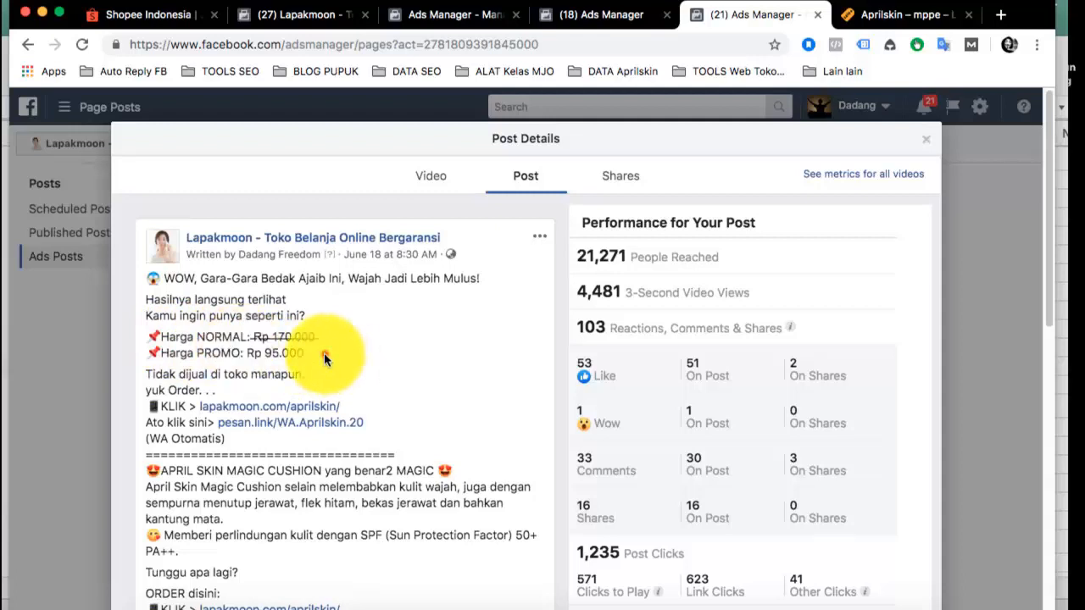
drag(324, 353, 142, 313)
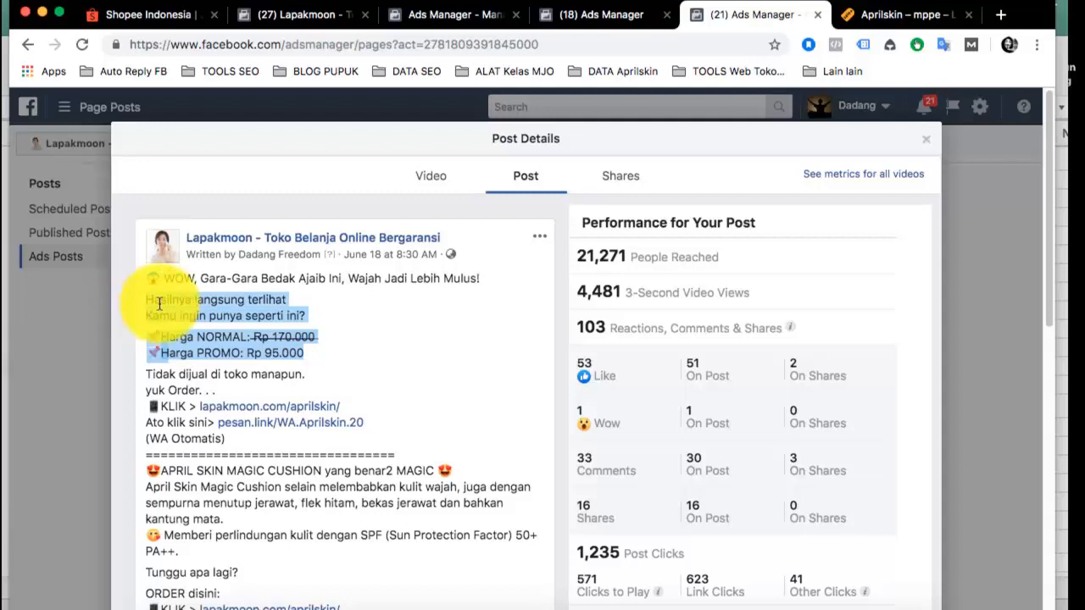
click(374, 315)
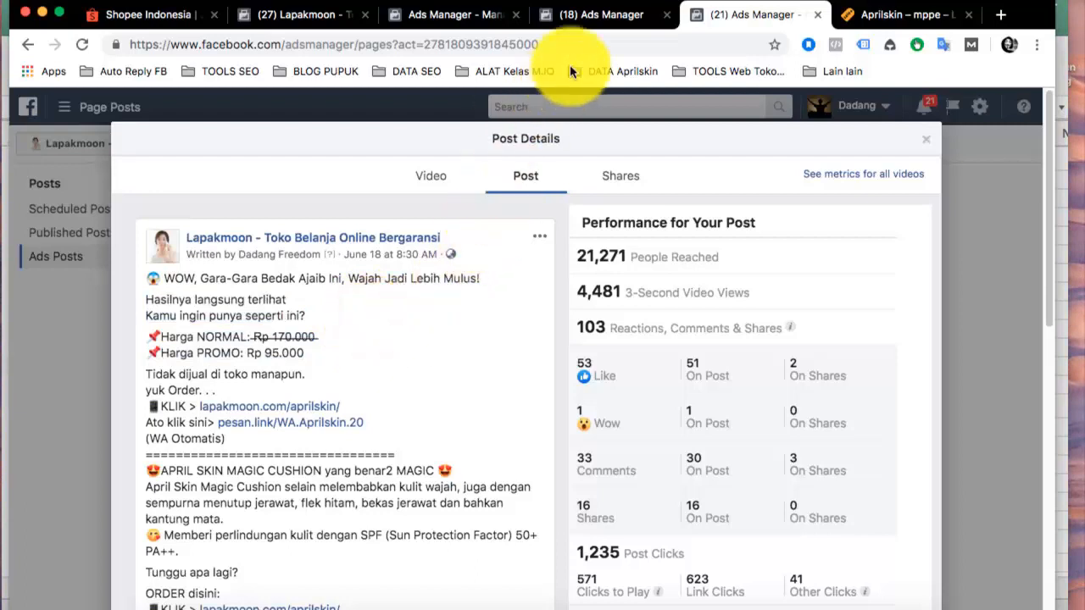
Step: Switch back to the Excel workbook and set the Web ATC value in B13 of the DATA Ads sheet to 34
click(603, 17)
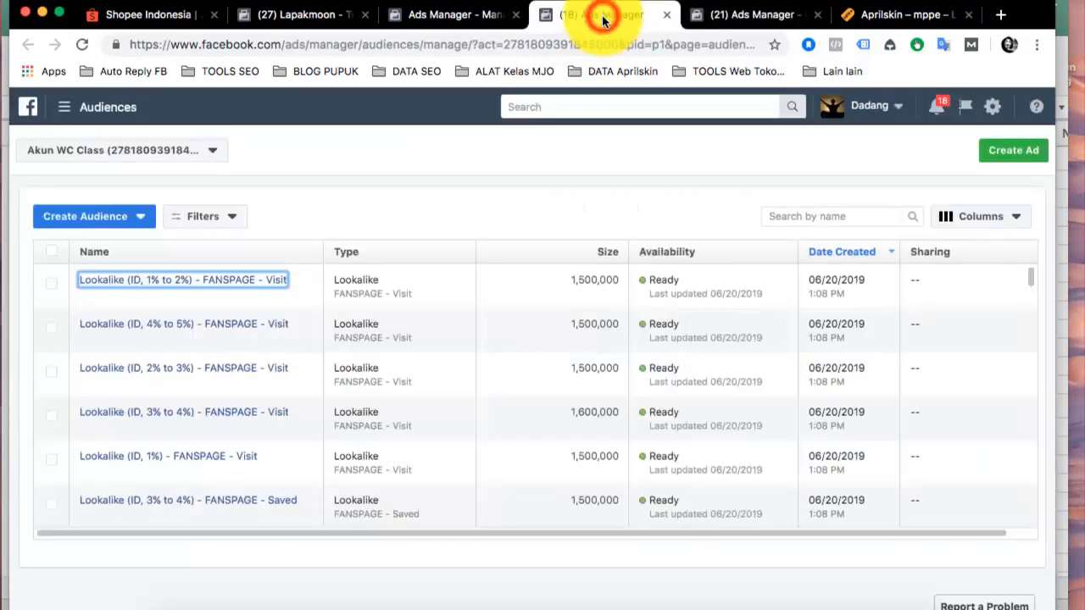
click(461, 18)
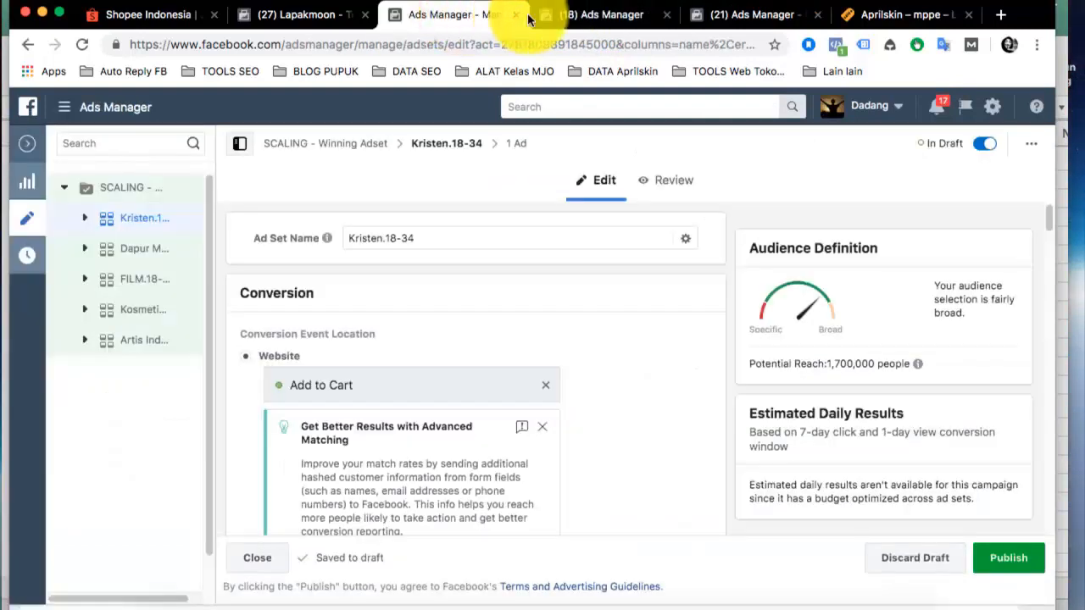
click(835, 602)
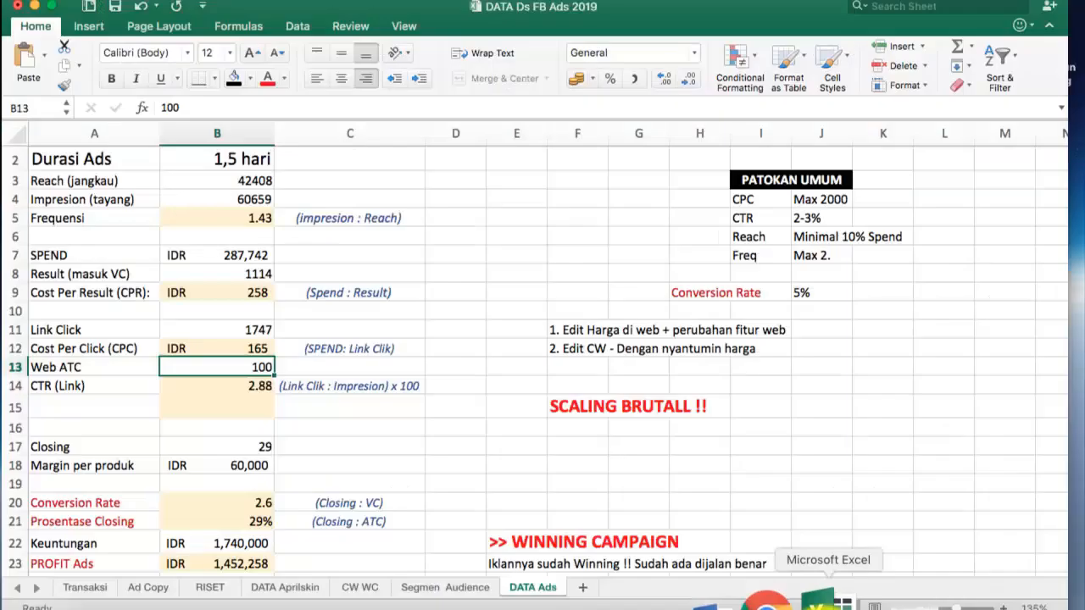
click(253, 272)
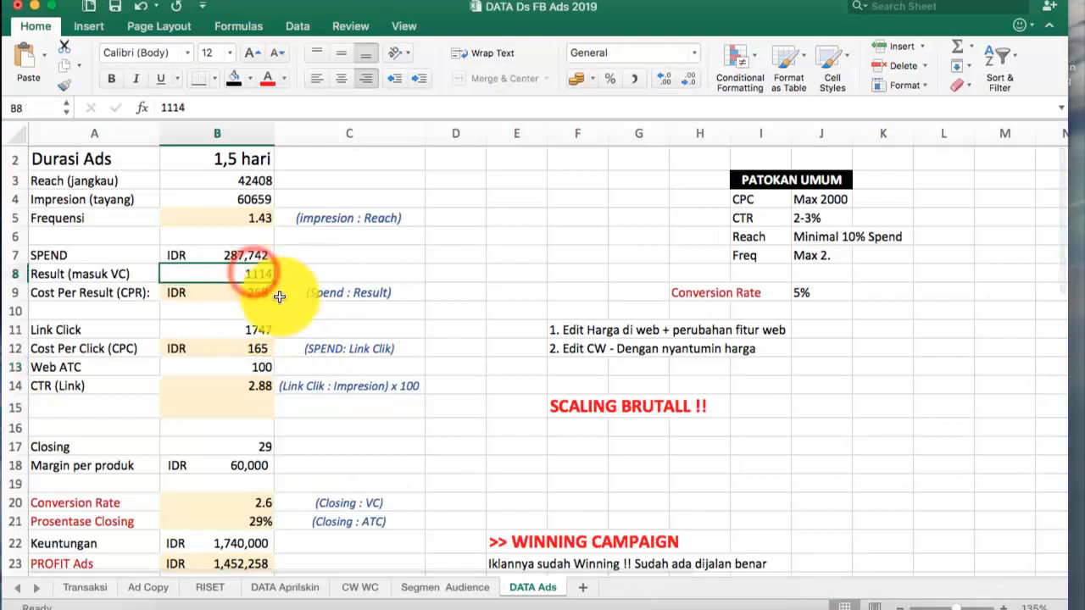
click(261, 366)
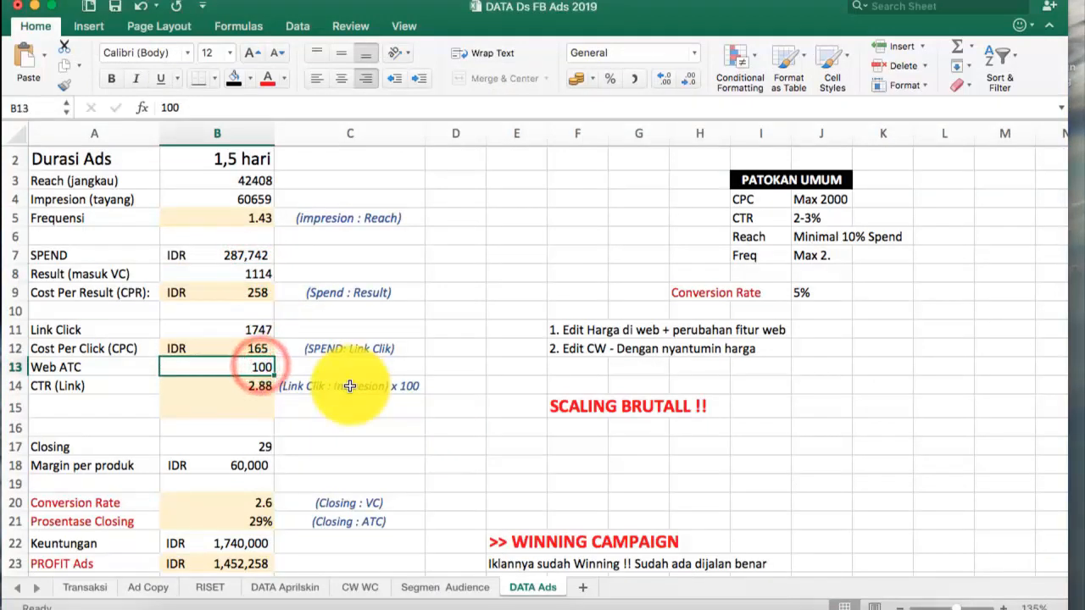
text(34)
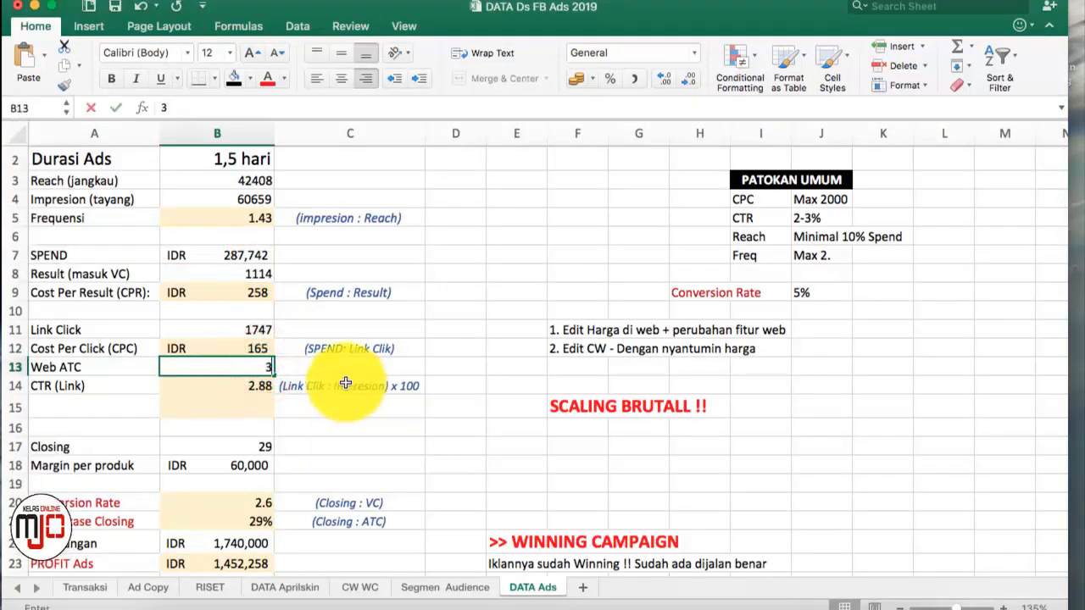
click(469, 368)
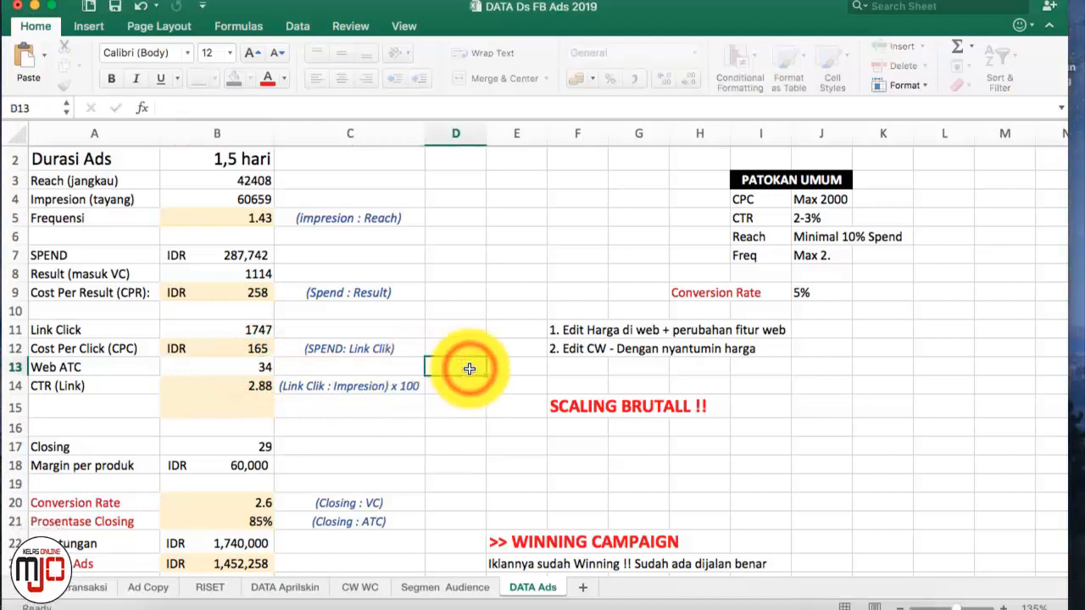
click(265, 366)
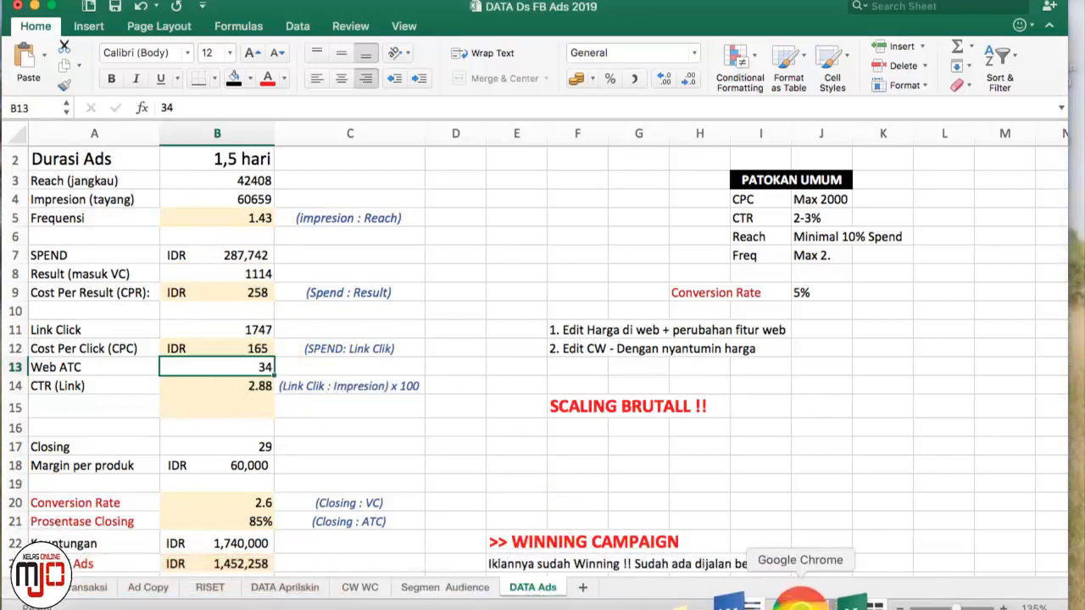
Step: Return to Ads Manager in Chrome and open the Dapur Masakan.18-34 ad set to check its conversion event
click(800, 599)
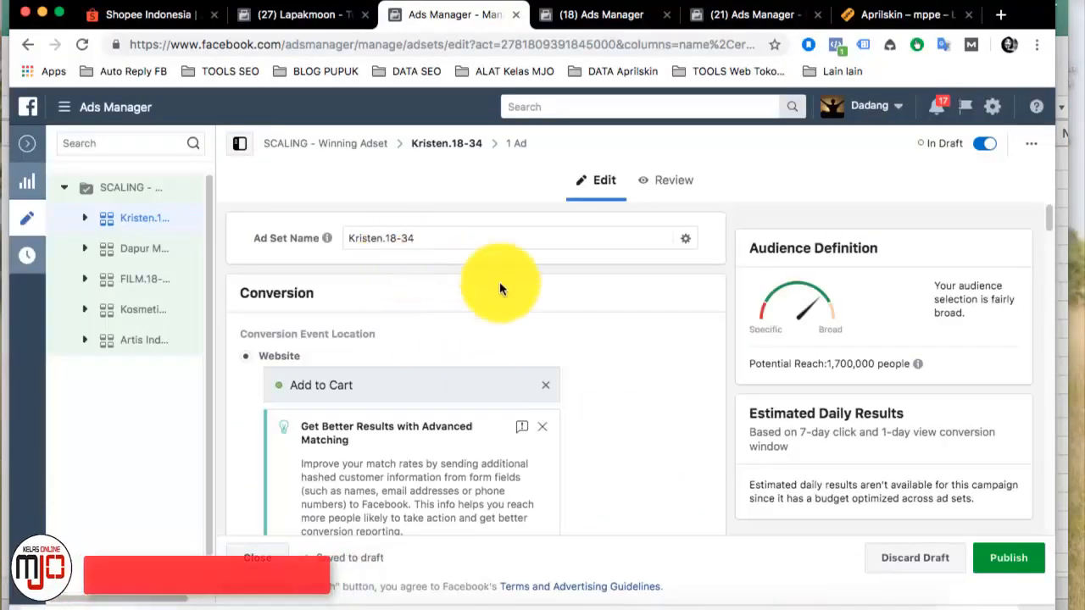
click(543, 319)
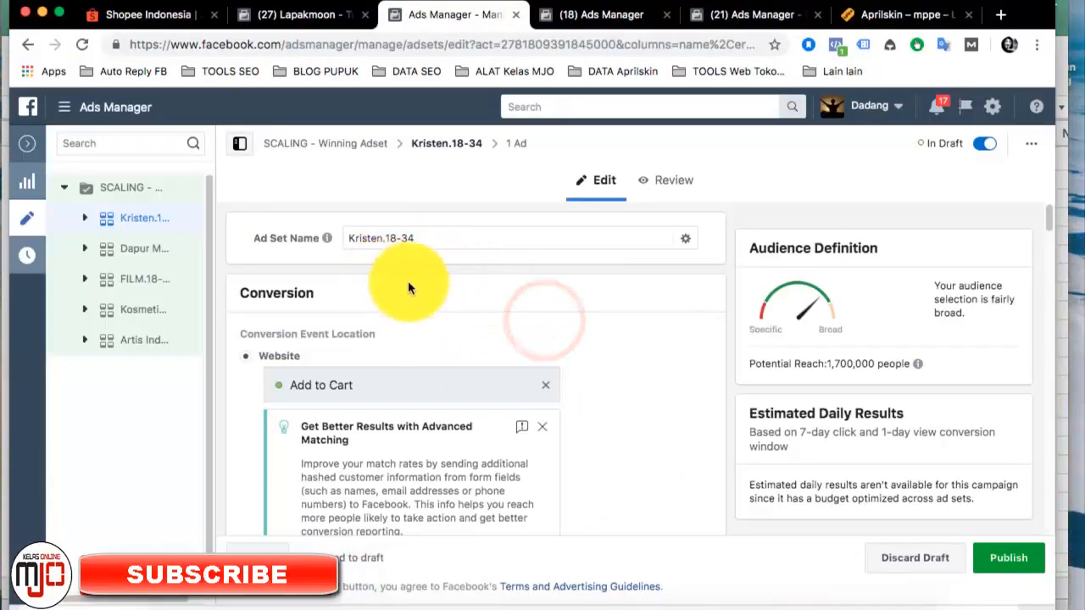
click(133, 255)
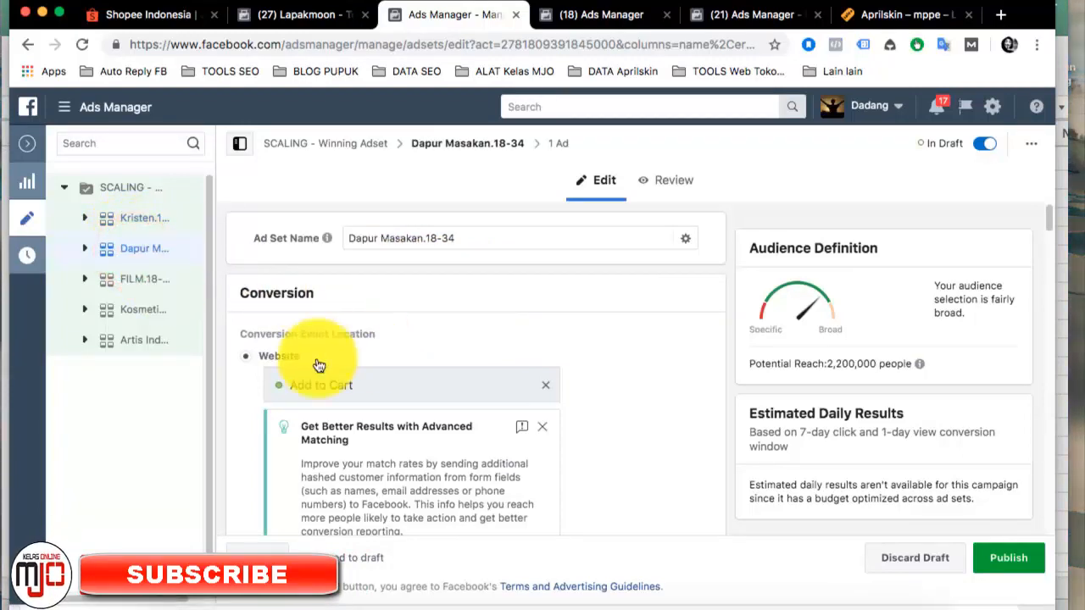
Step: Check the conversion event of the FILM.18-34 ad set, expand the Kristen ad set and close the editing view
click(128, 279)
click(86, 219)
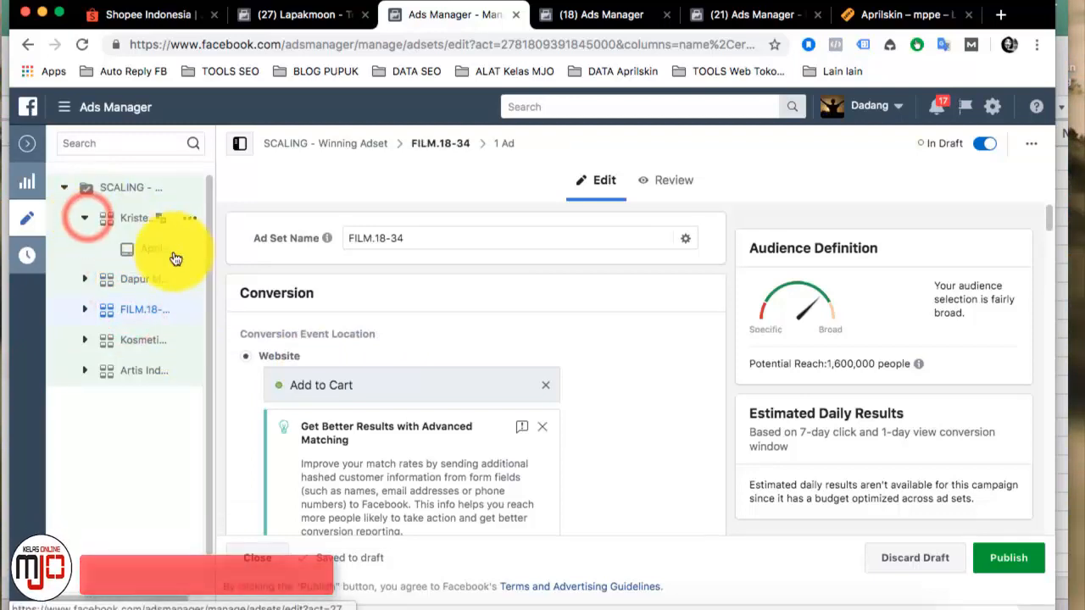
click(24, 146)
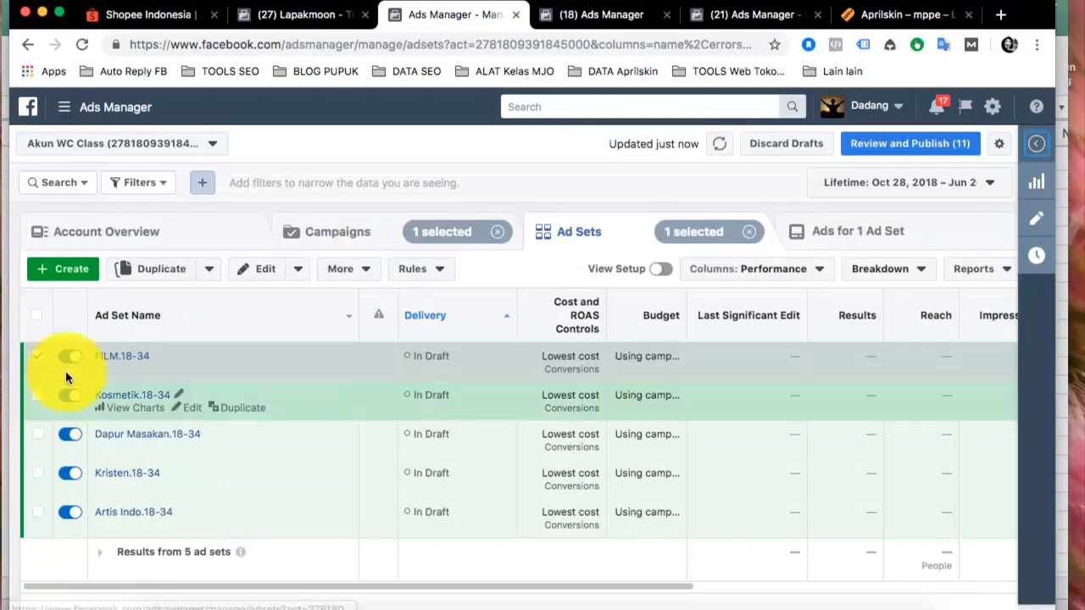
Step: Deselect the FILM.18-34 ad set and open its list of ads, leaving the Aprilskin ID ad's name unedited
click(36, 356)
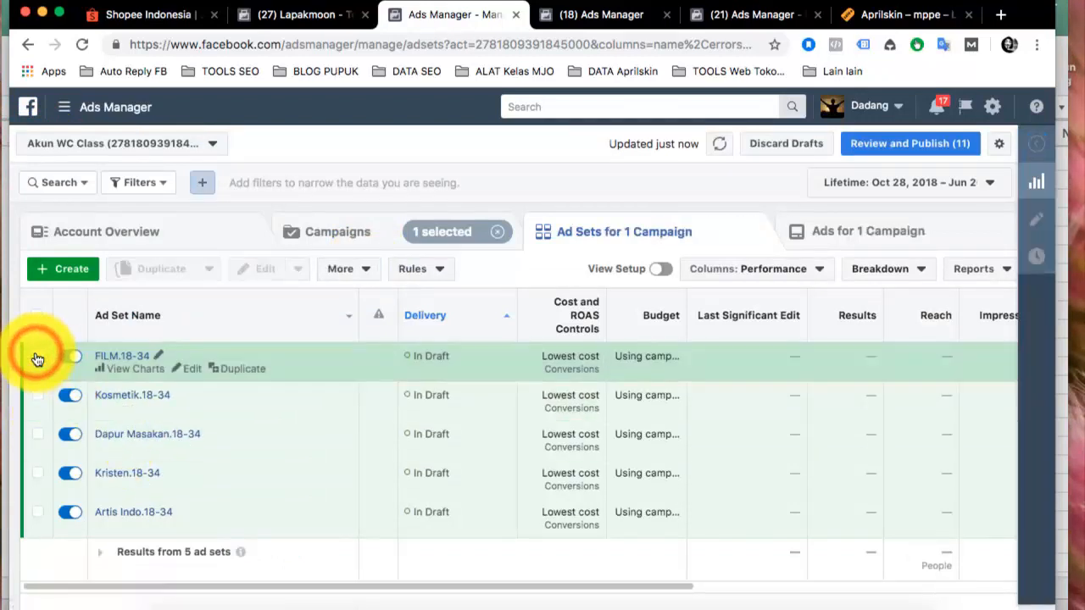
click(120, 359)
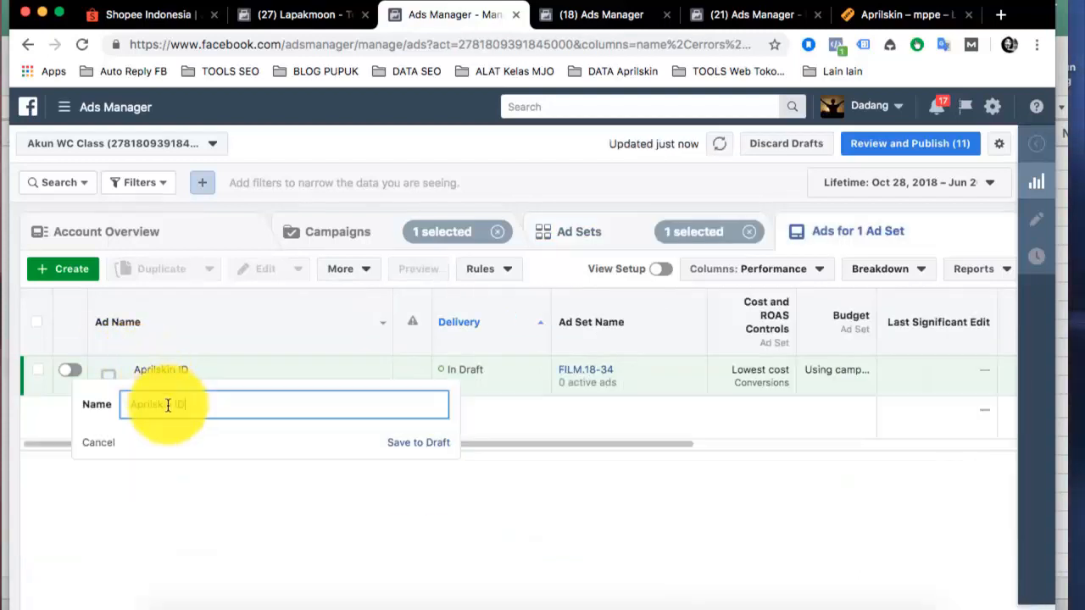
click(194, 504)
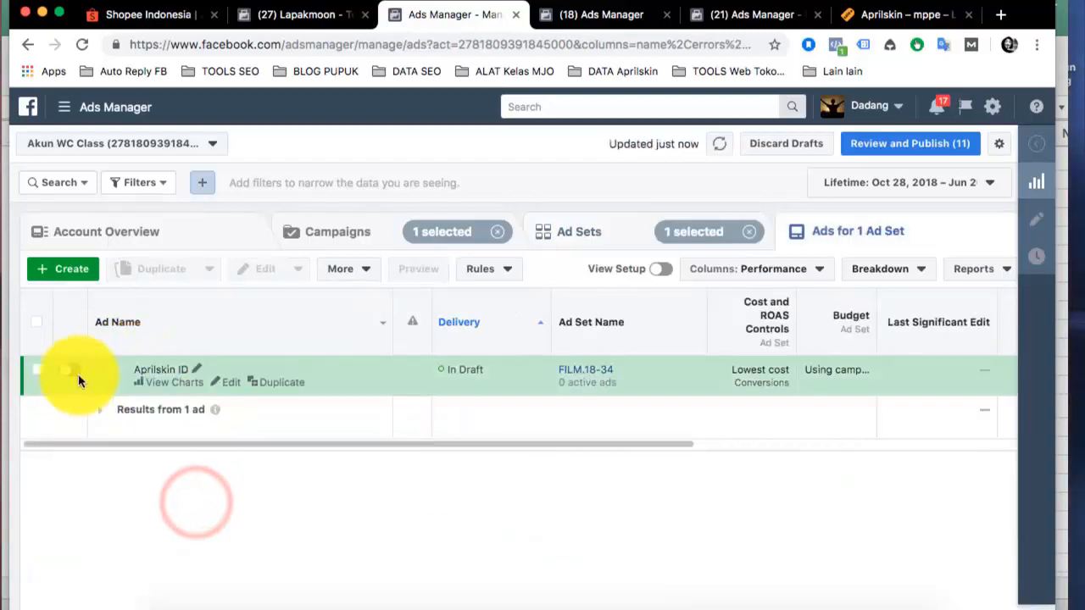
Step: Examine the comments, ad copy and performance figures of the Lapakmoon ad post, and return to the Aprilskin ID ad in Ads Manager
click(740, 14)
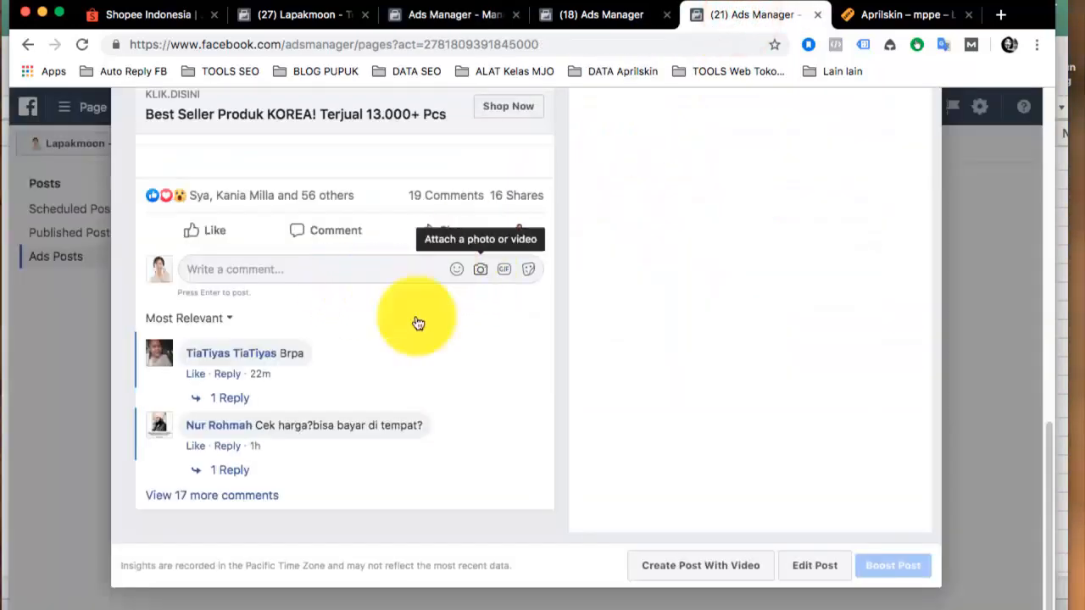
scroll(418, 313, down, 5)
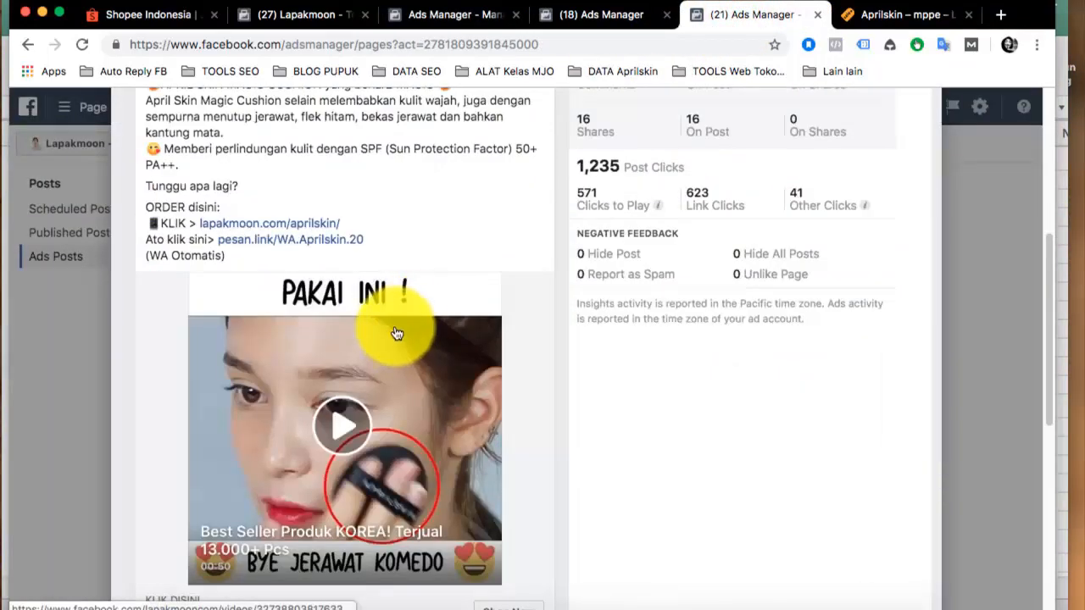
scroll(397, 315, up, 5)
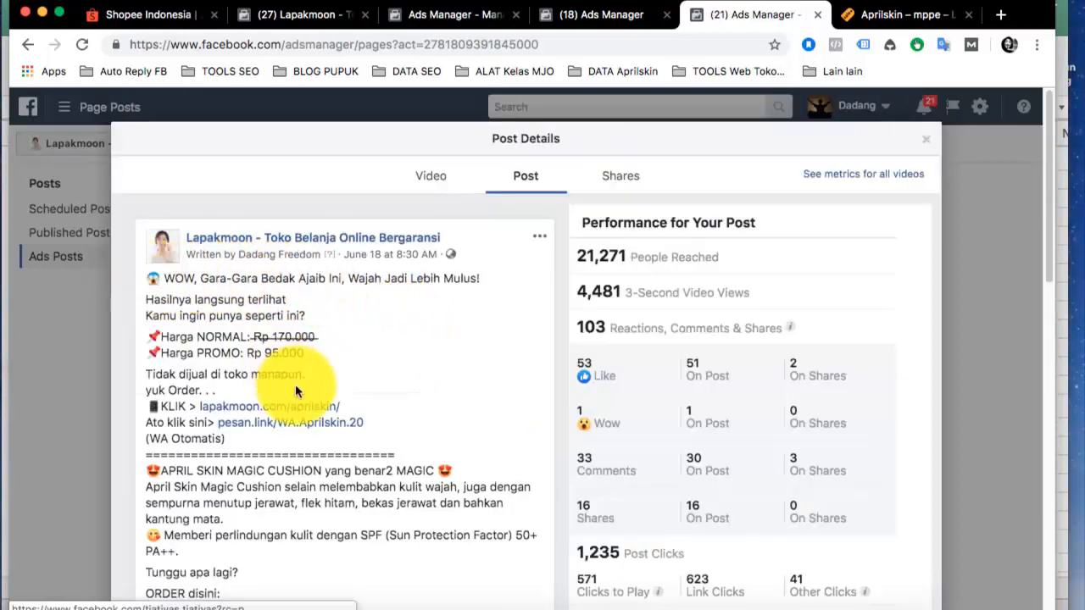
scroll(296, 390, down, 2)
scroll(341, 366, up, 2)
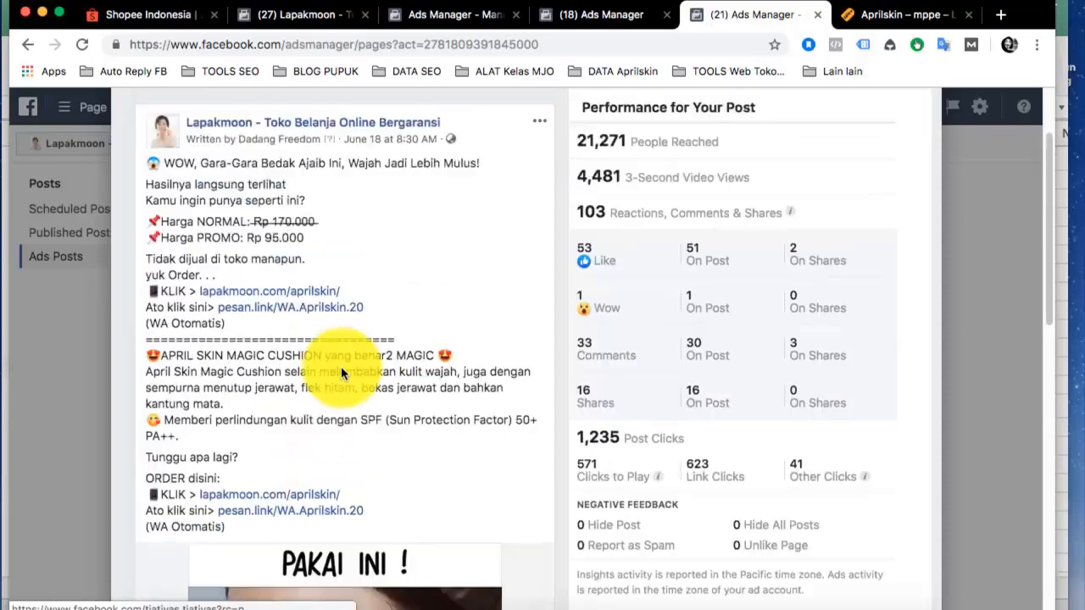
click(594, 15)
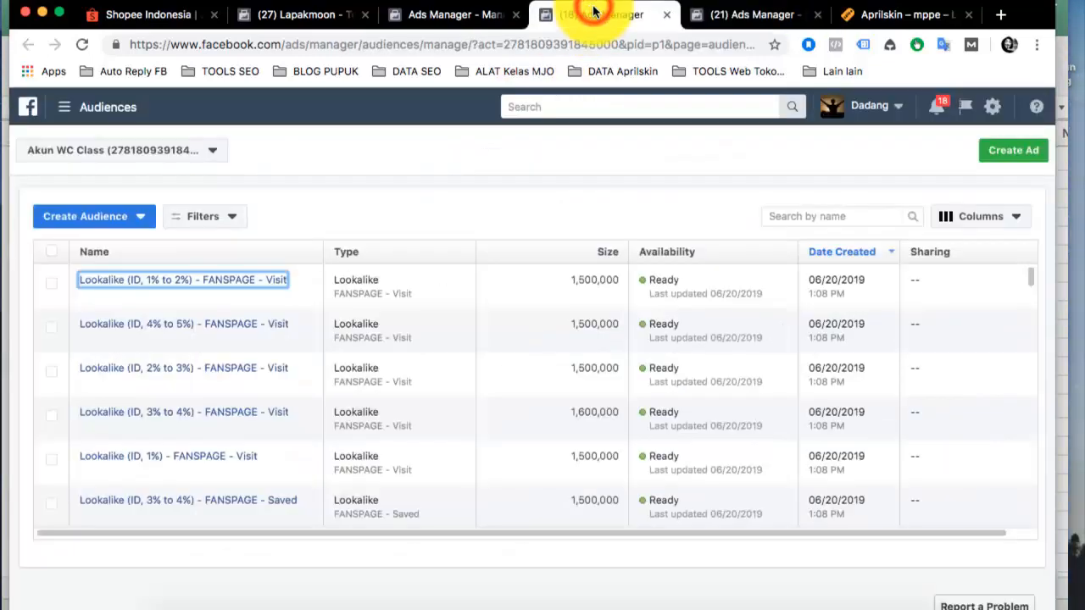
click(458, 17)
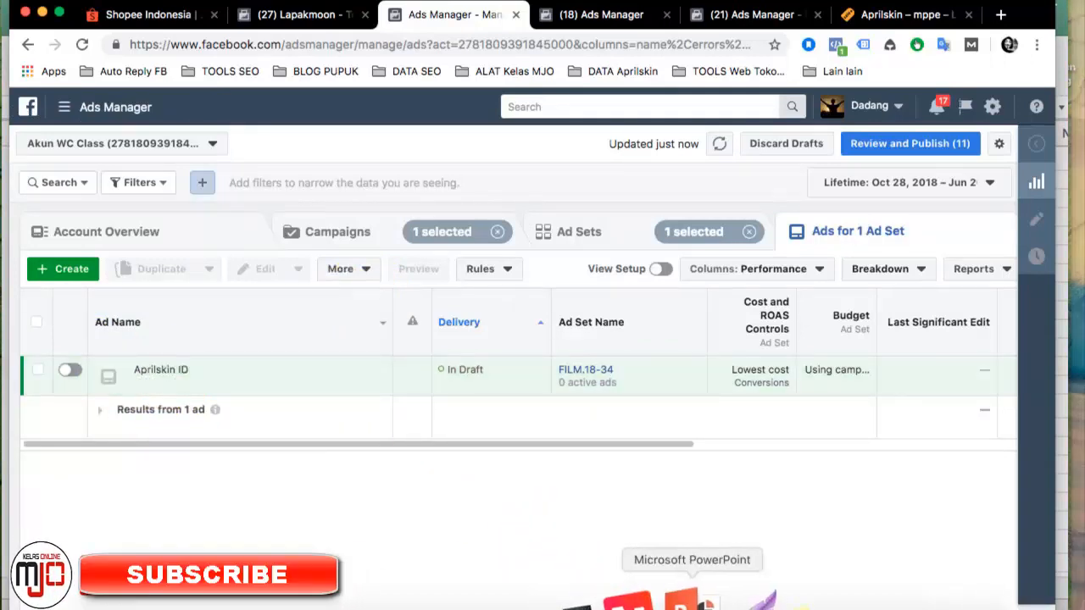
Step: Switch to PowerPoint and change "Multi Ad" to "Ad ID" in the Campaign Ads #7 structure line on slide 18
click(682, 601)
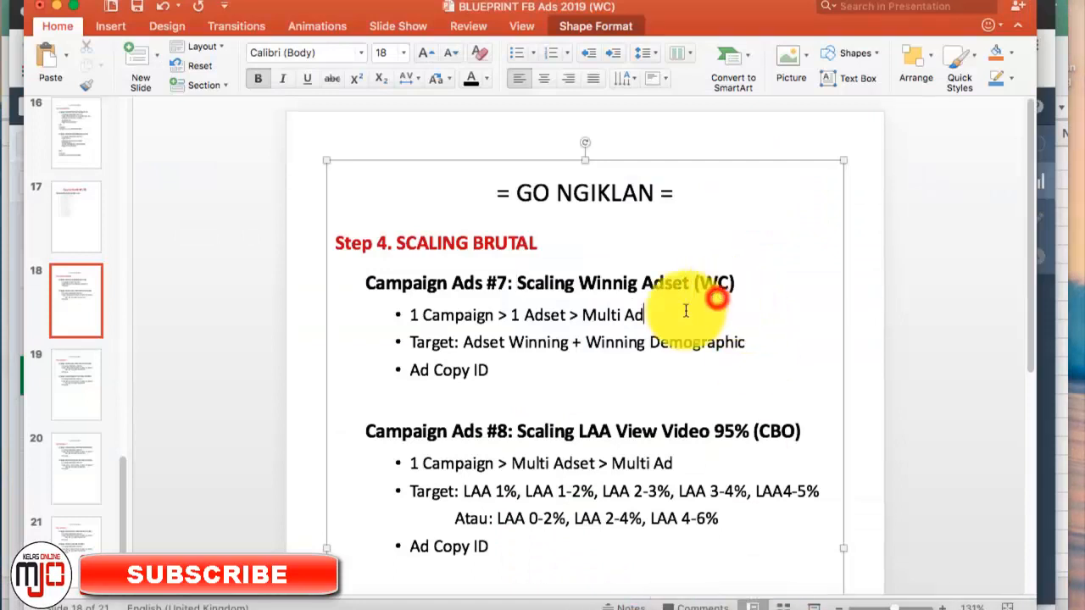
drag(649, 315, 582, 316)
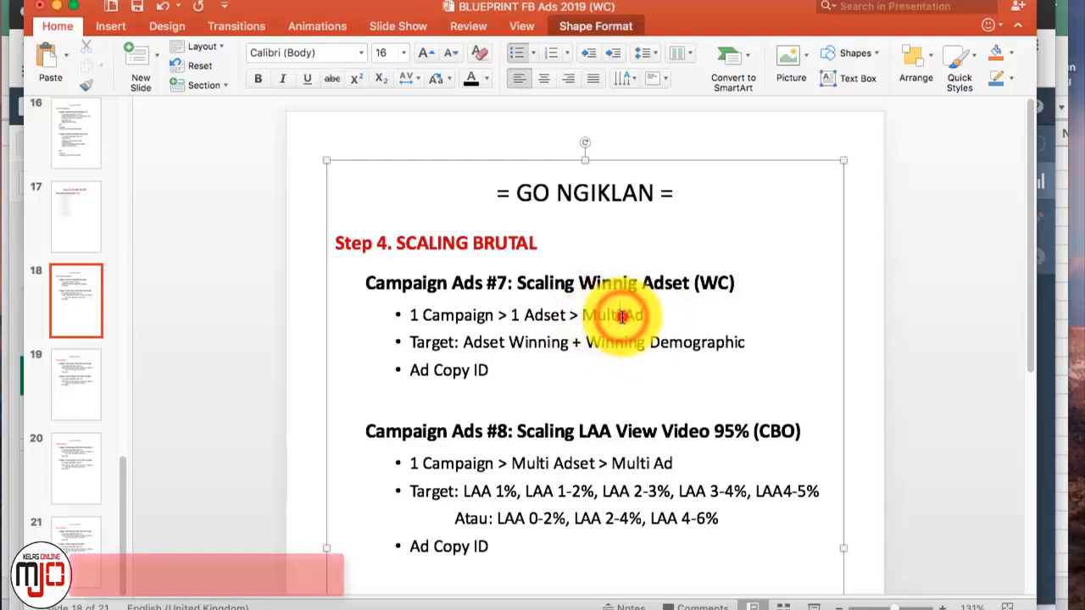
click(615, 314)
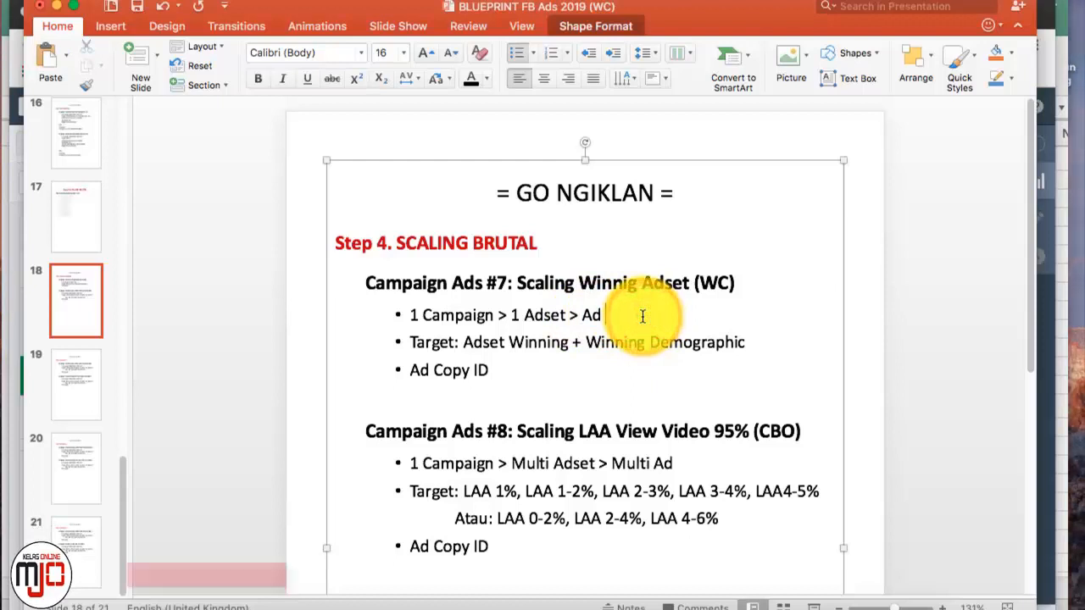
text(ID)
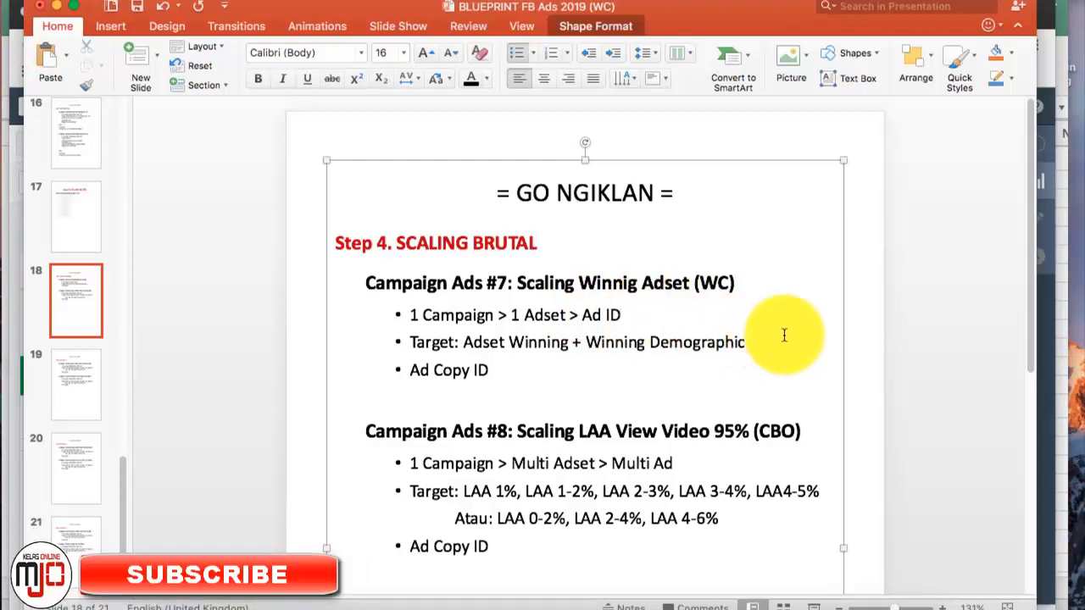